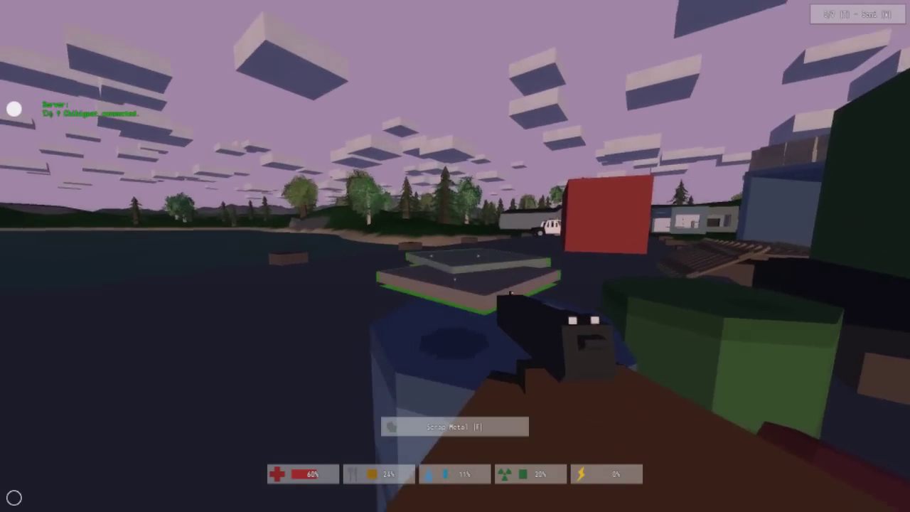
Pick up the scrap metal and briefly check the inventory before entering the building
key(f)
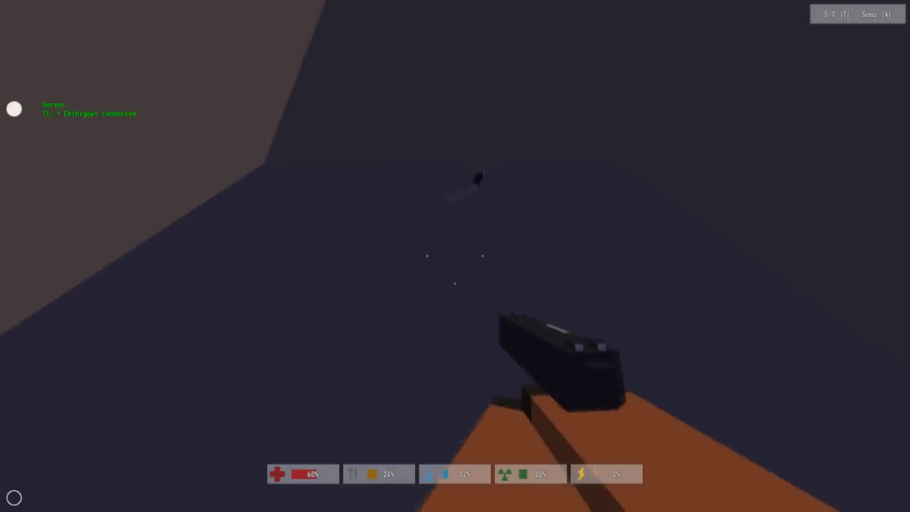
key(g)
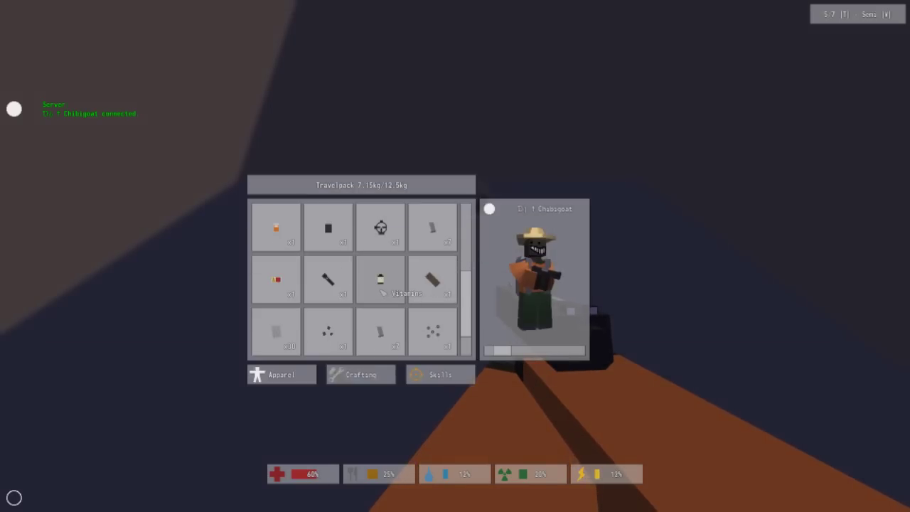
key(g)
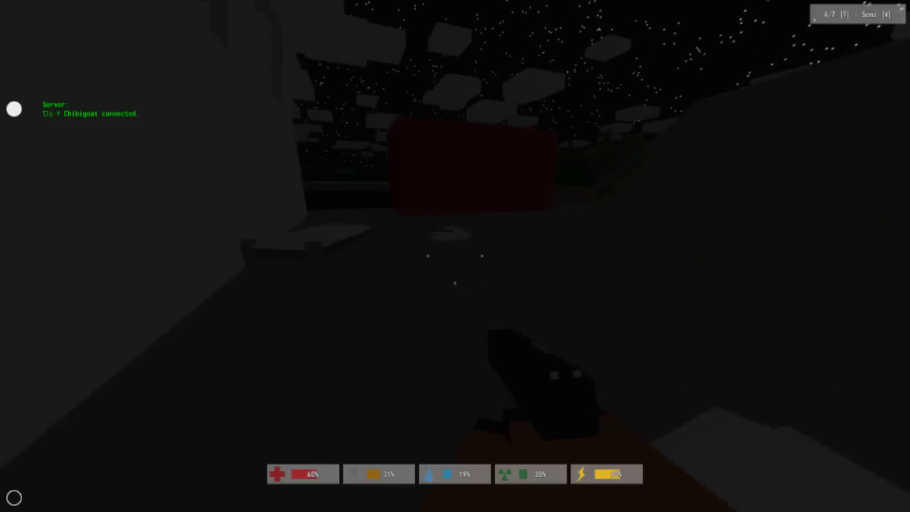
Check the Travelpack a few times, grab the duct tape, and reopen the 6.3/12.5 kg pack
key(g)
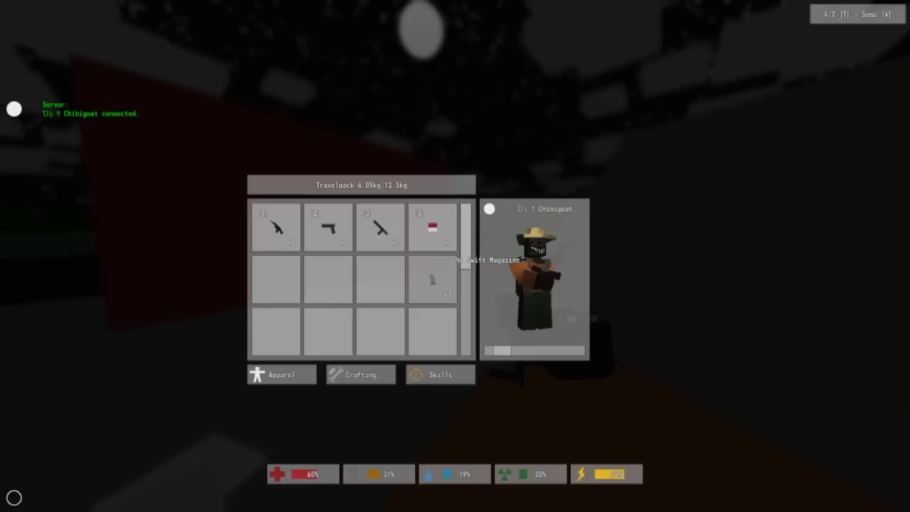
key(g)
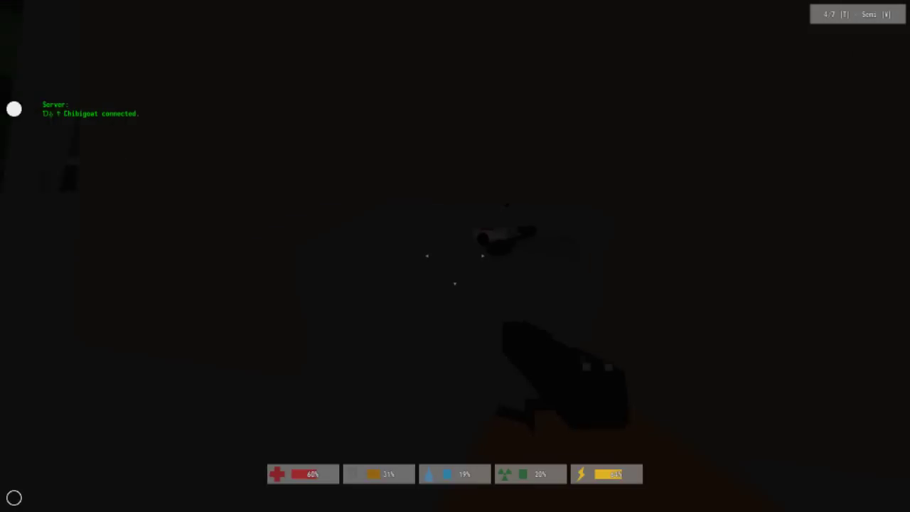
key(g)
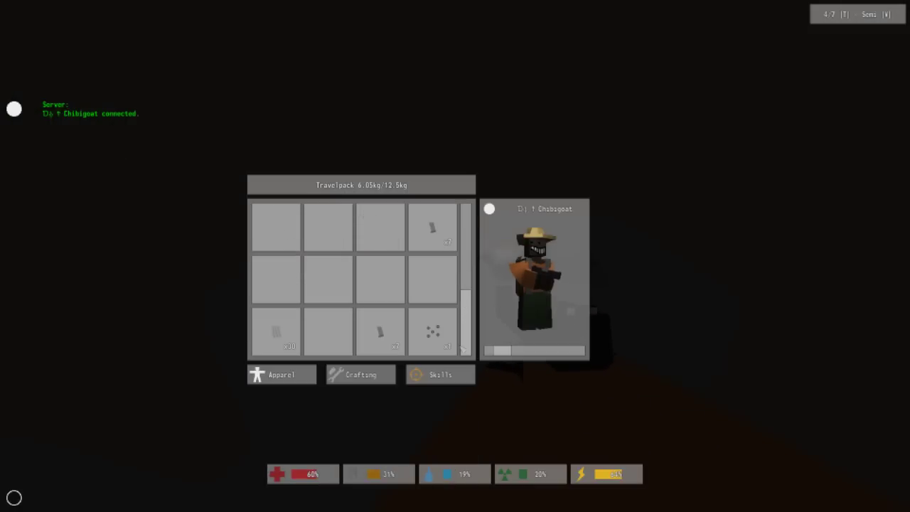
key(g)
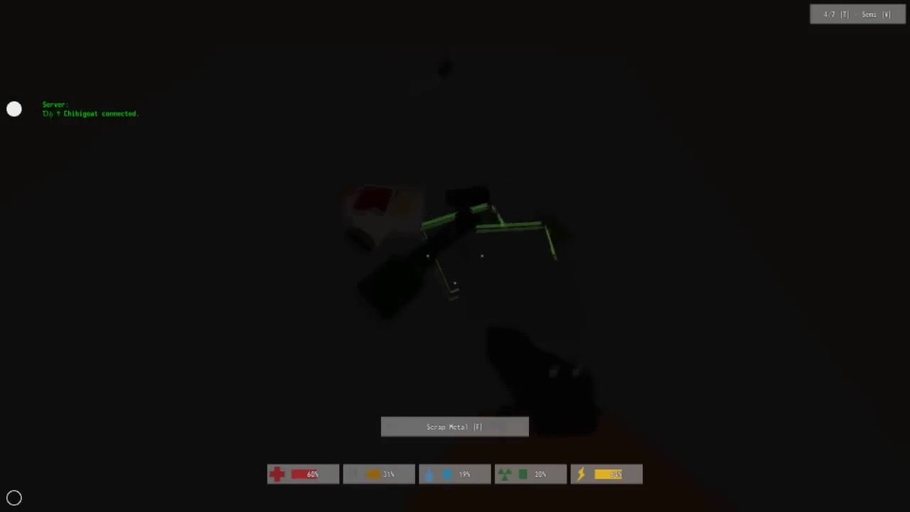
key(g)
key(g)
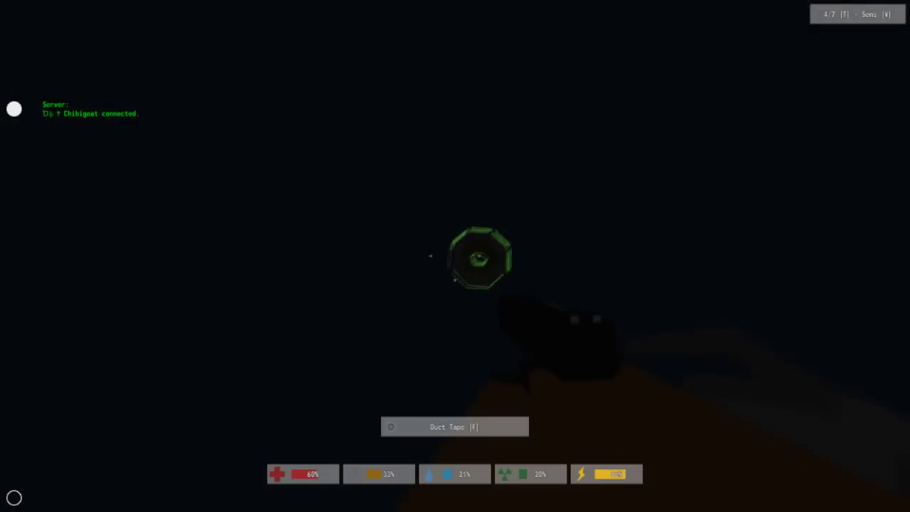
key(f)
key(g)
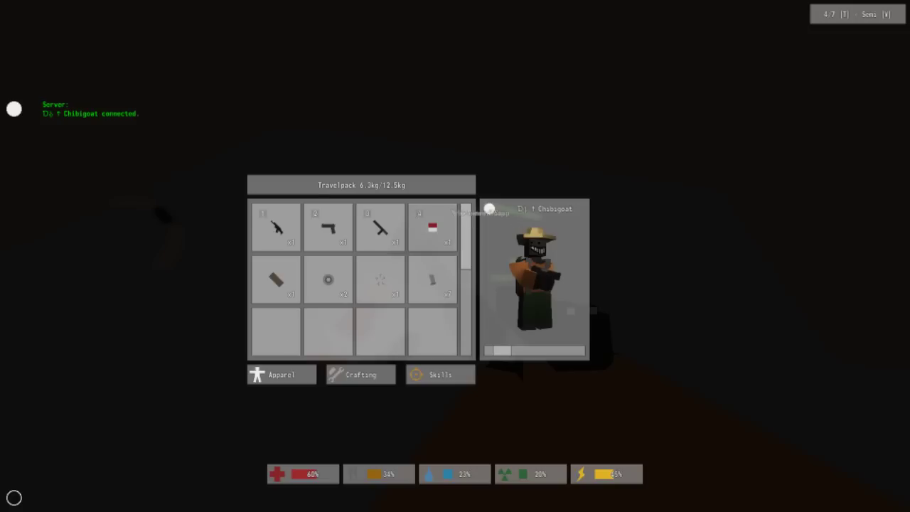
Pick up both pieces of cloth and glance at the inventory
key(g)
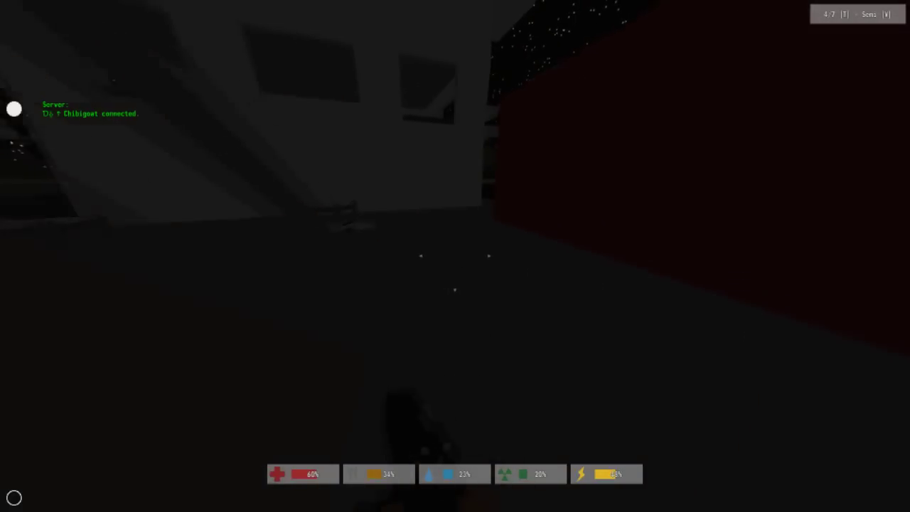
key(f)
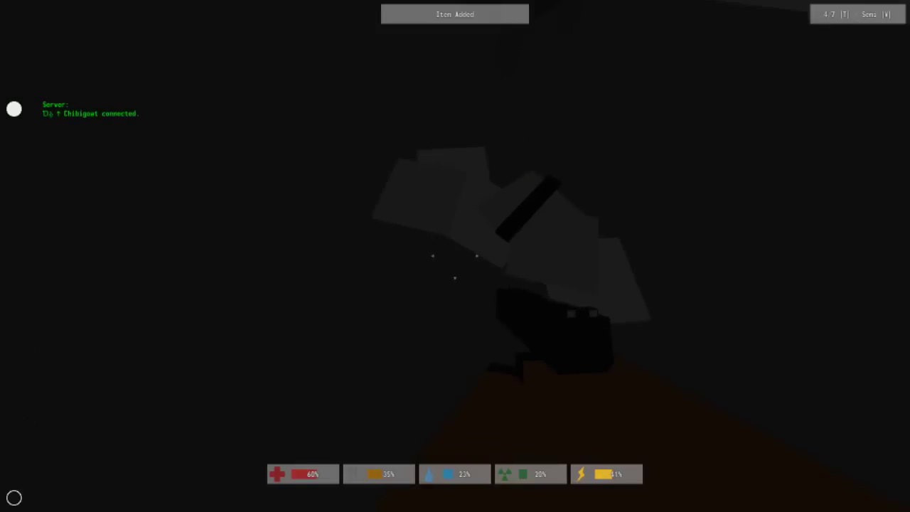
key(f)
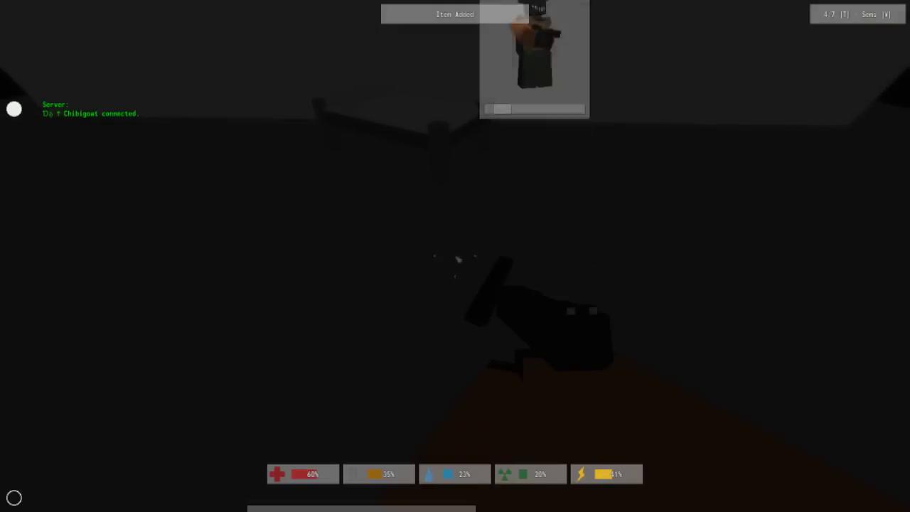
key(g)
key(g)
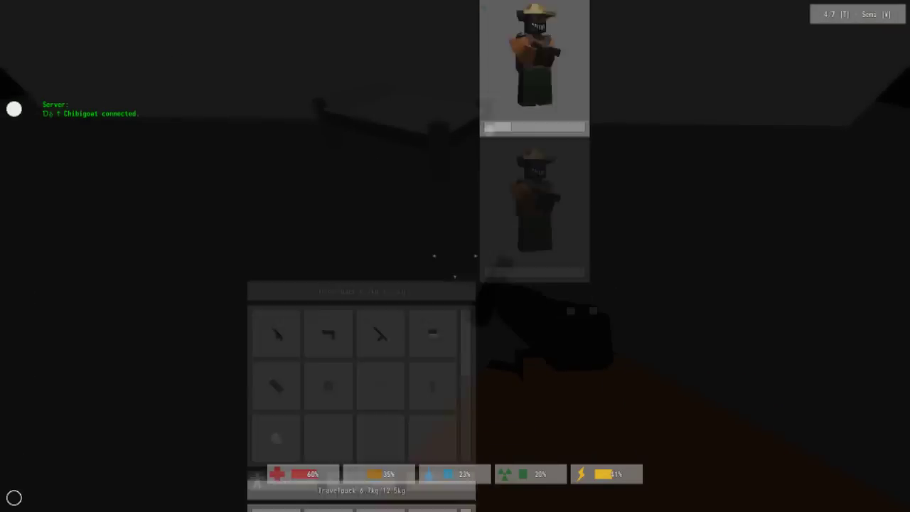
Walk through the dark house, looting the kitchen cabinet and the bolts on the shelf
key(w)
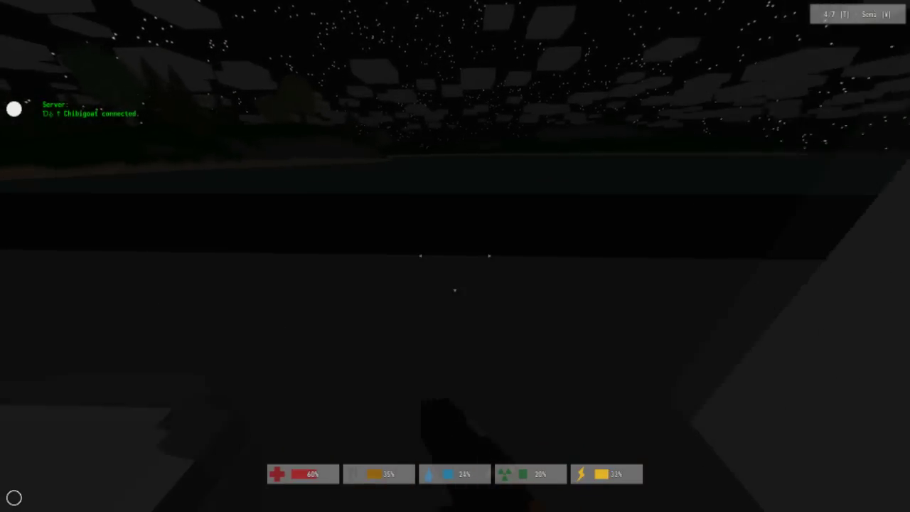
key(w)
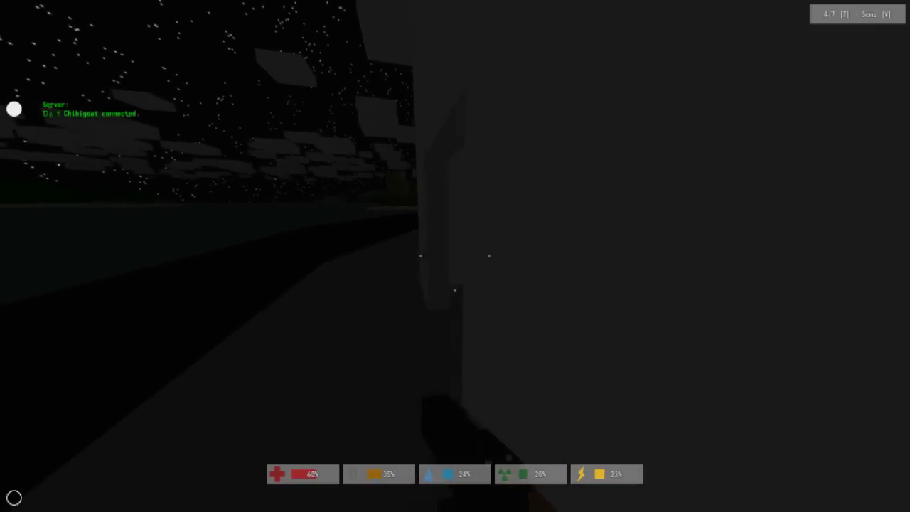
key(w)
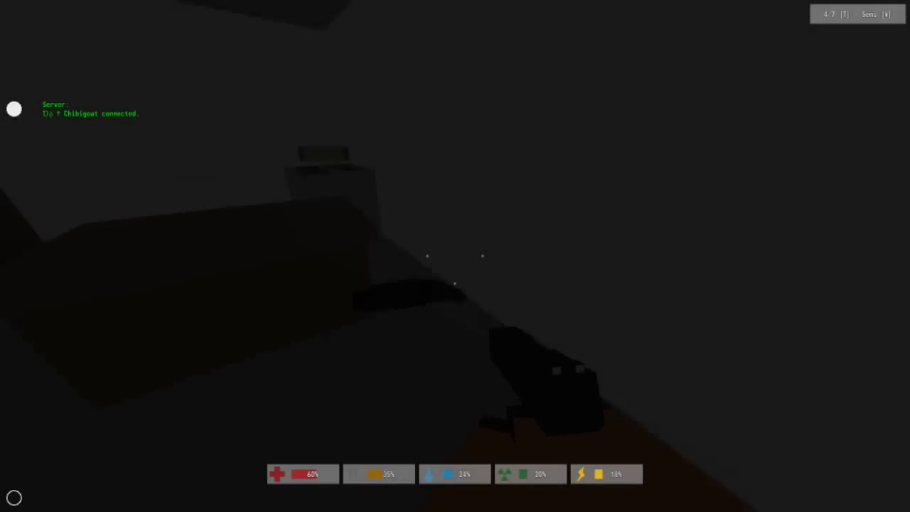
key(w)
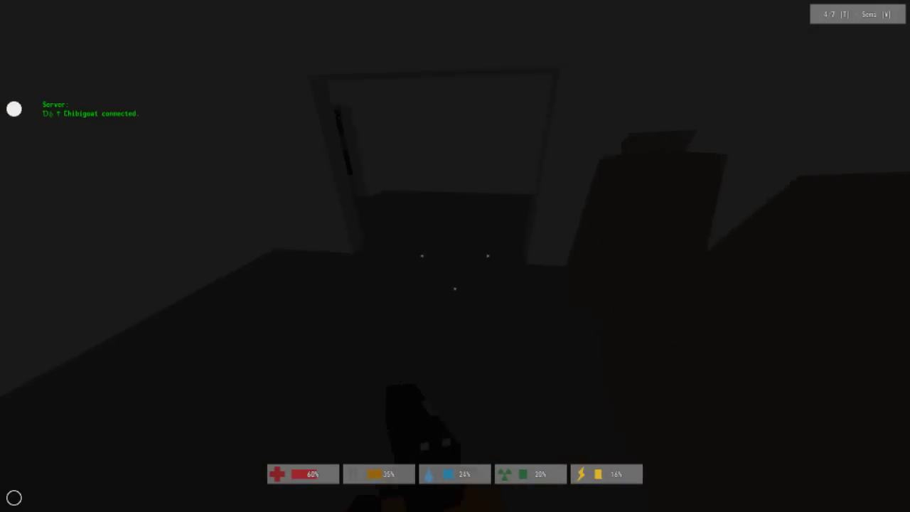
key(w)
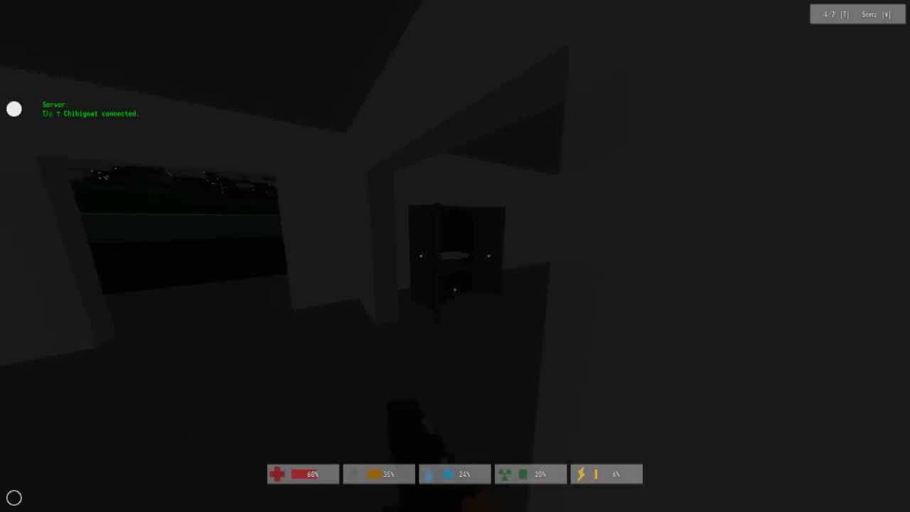
key(f)
key(w)
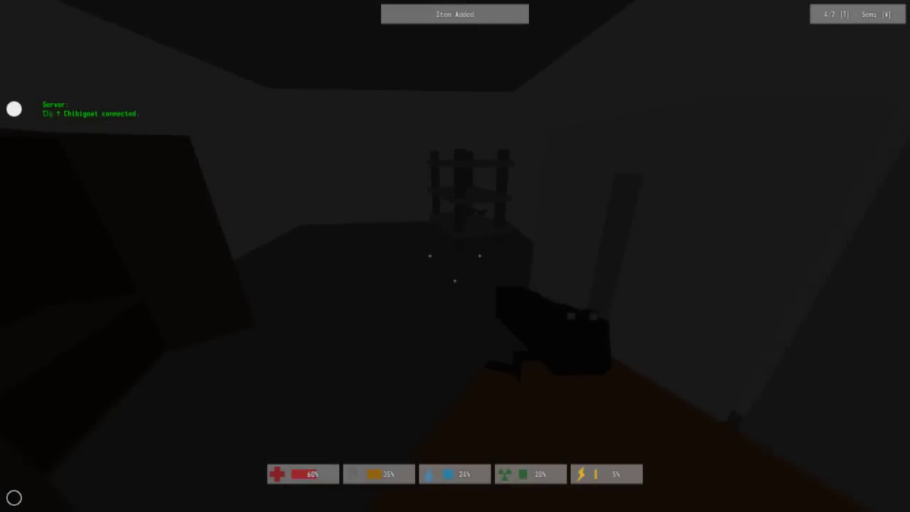
key(w)
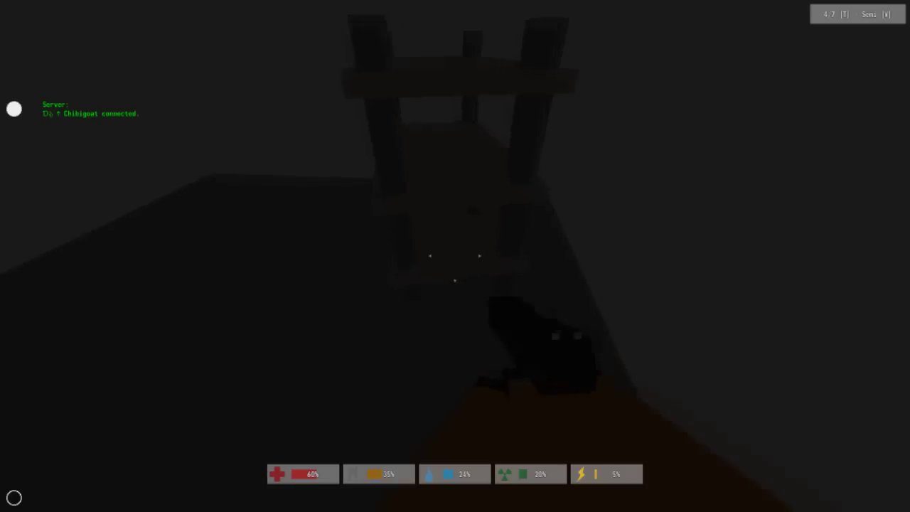
key(w)
key(w)
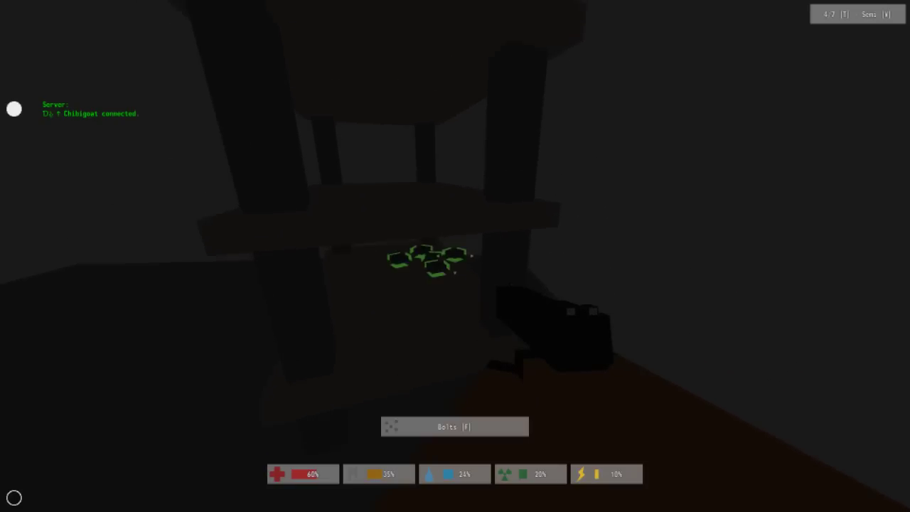
key(w)
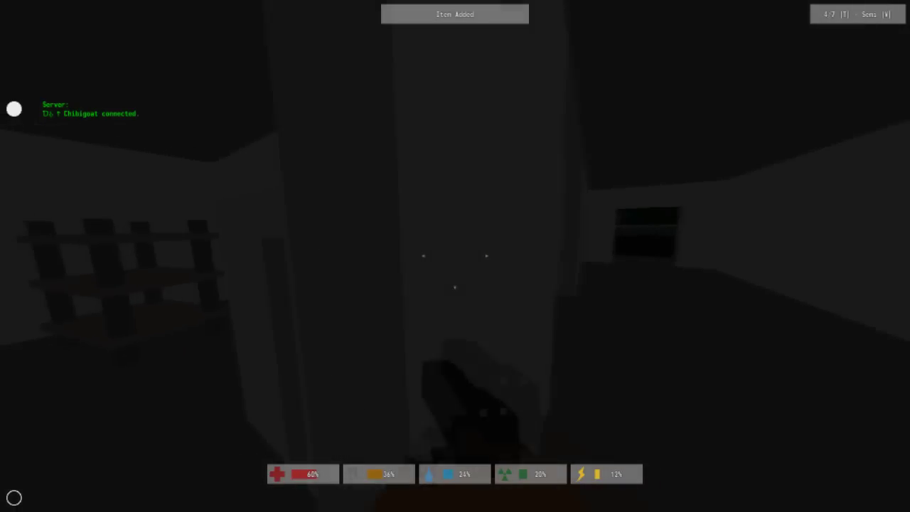
key(w)
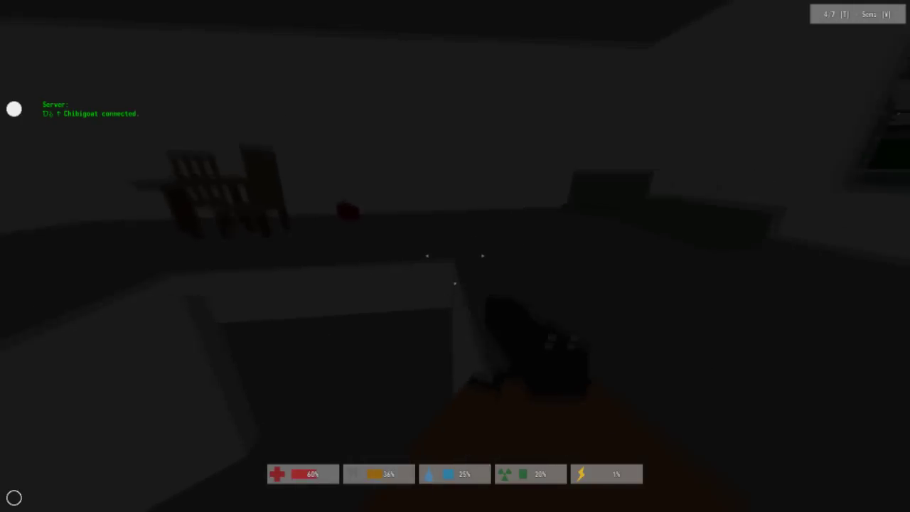
Pick up the duct tape in the room with chairs and move over to the ladder
key(w)
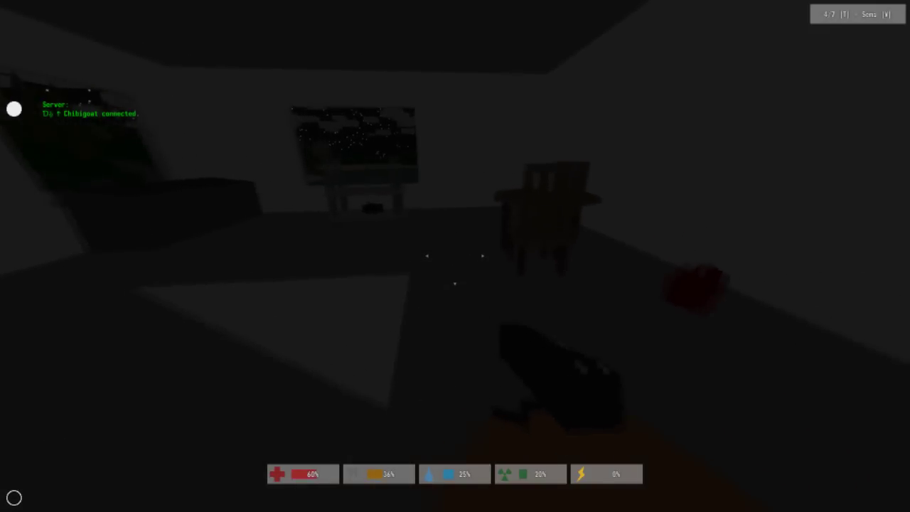
key(w)
key(f)
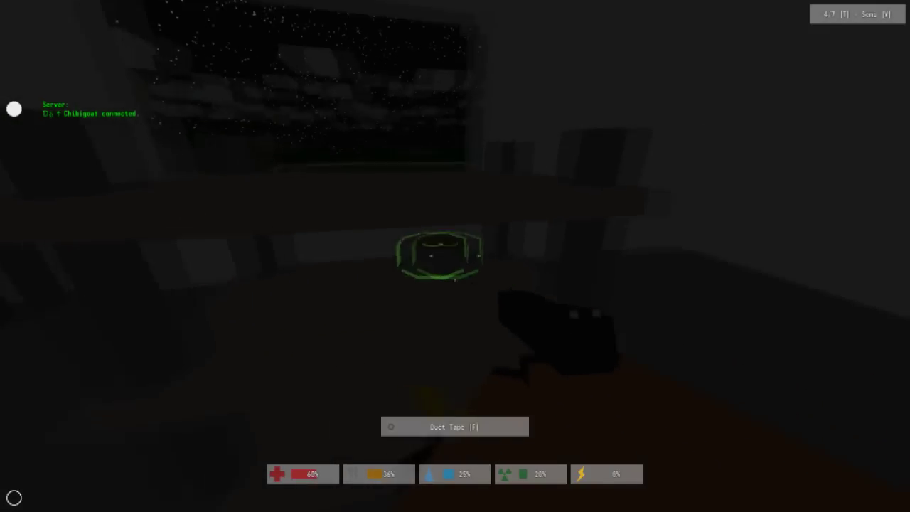
key(w)
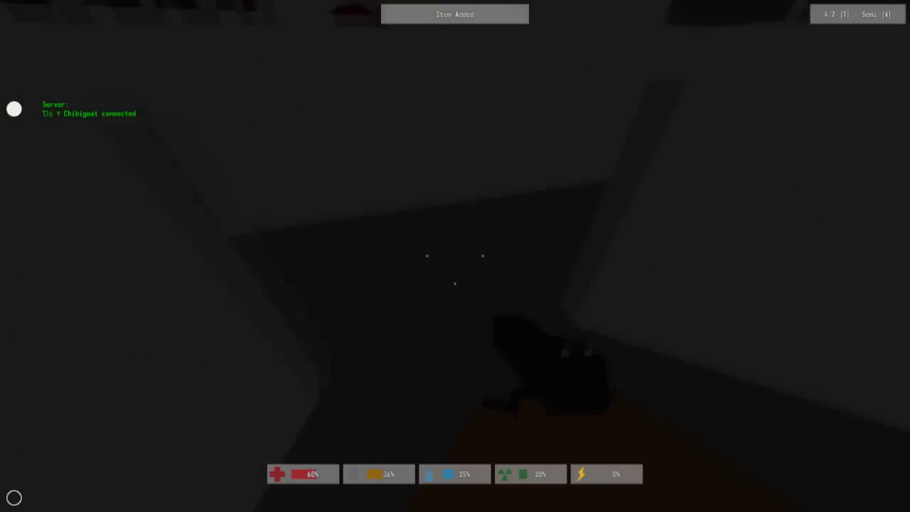
key(w)
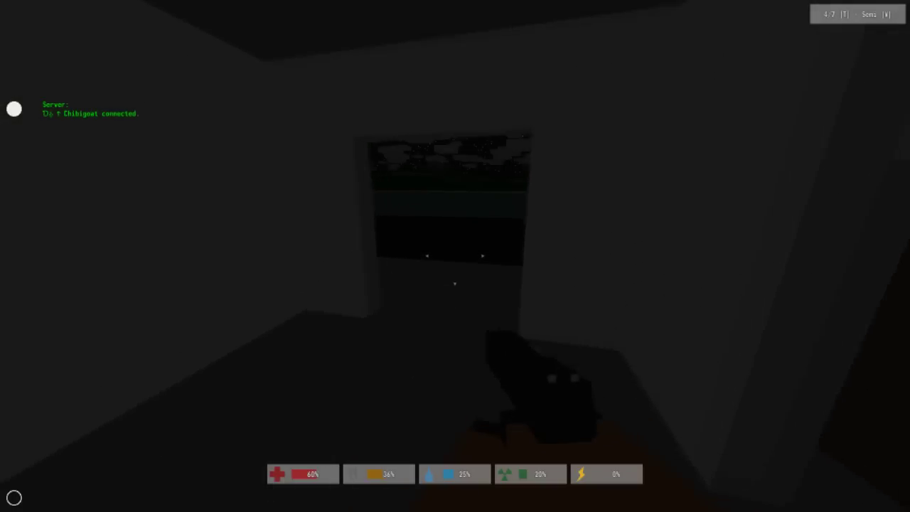
key(w)
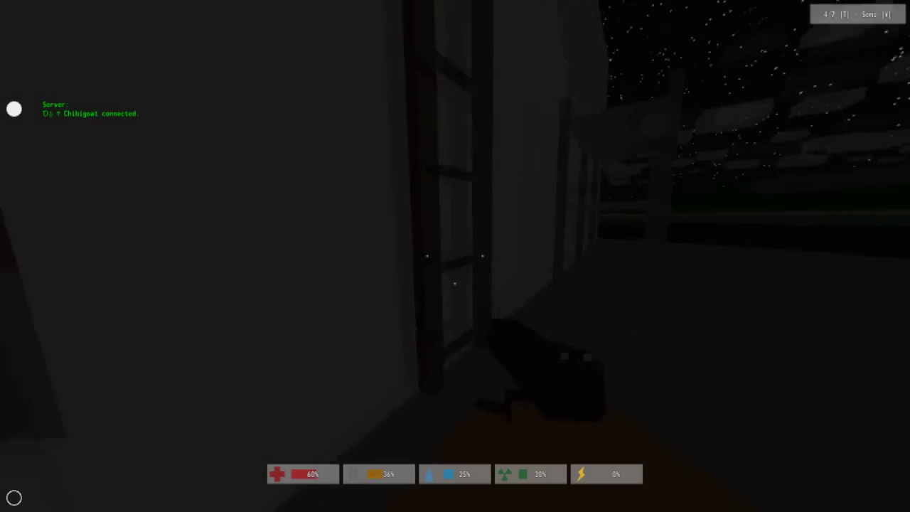
Climb the ladder and cross the rooftop to face the pillared structure
key(w)
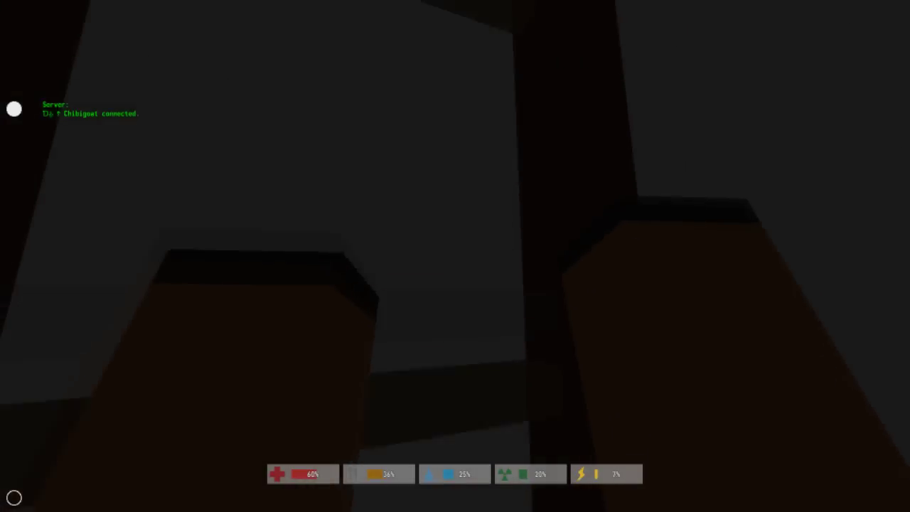
key(w)
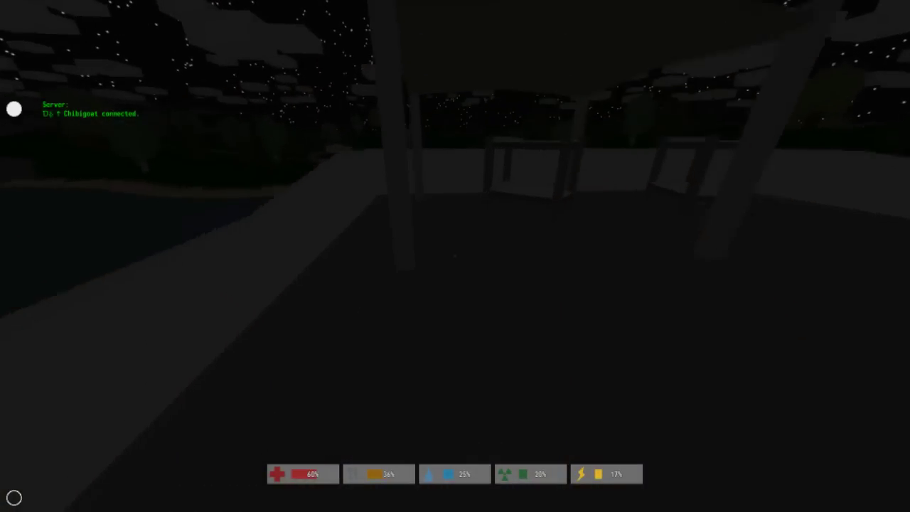
key(w)
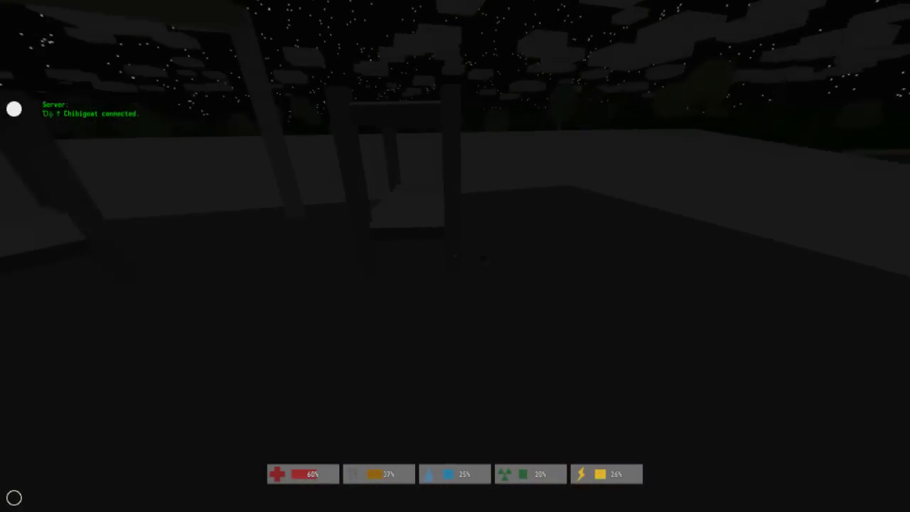
key(w)
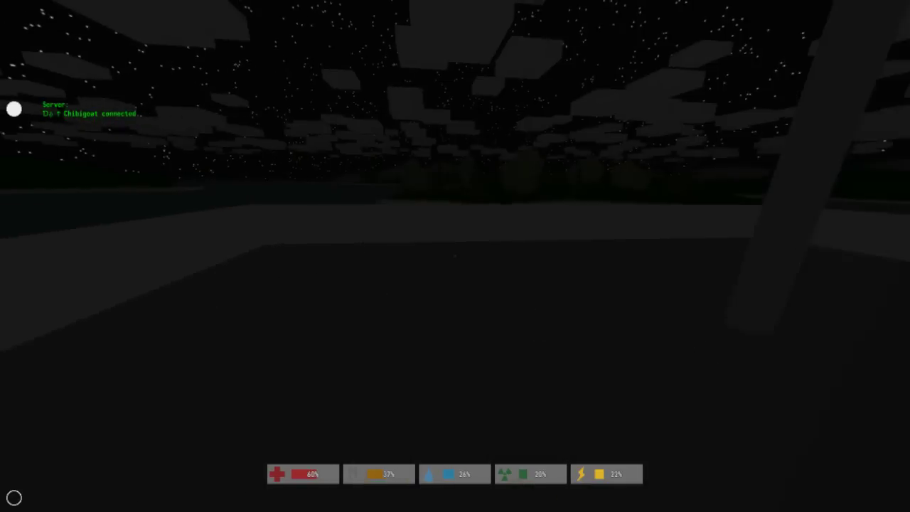
key(w)
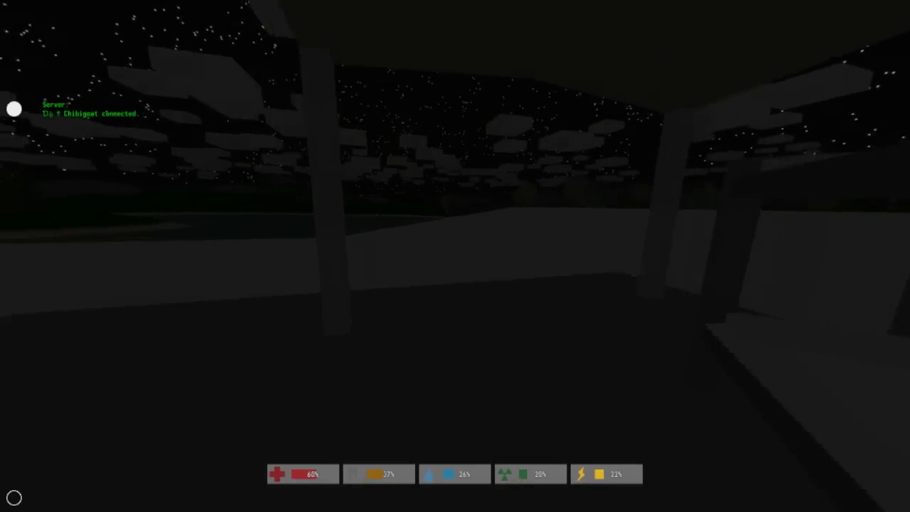
key(w)
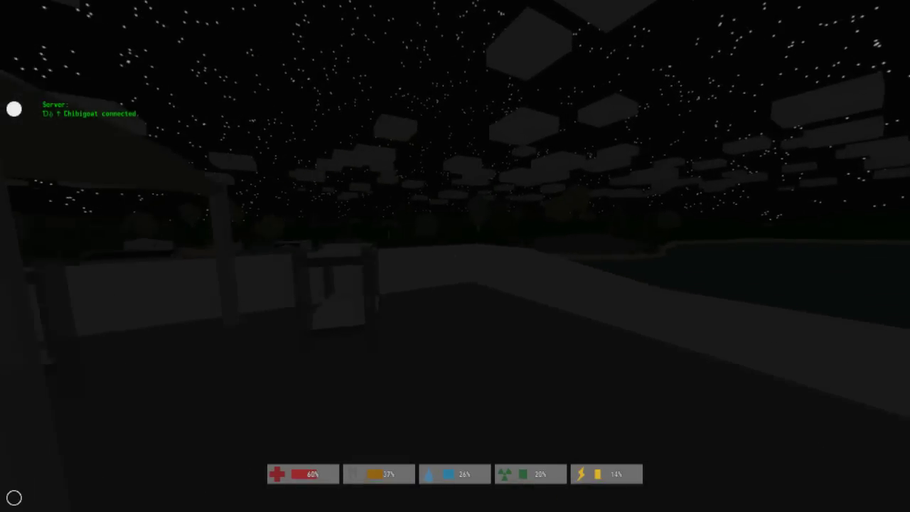
key(w)
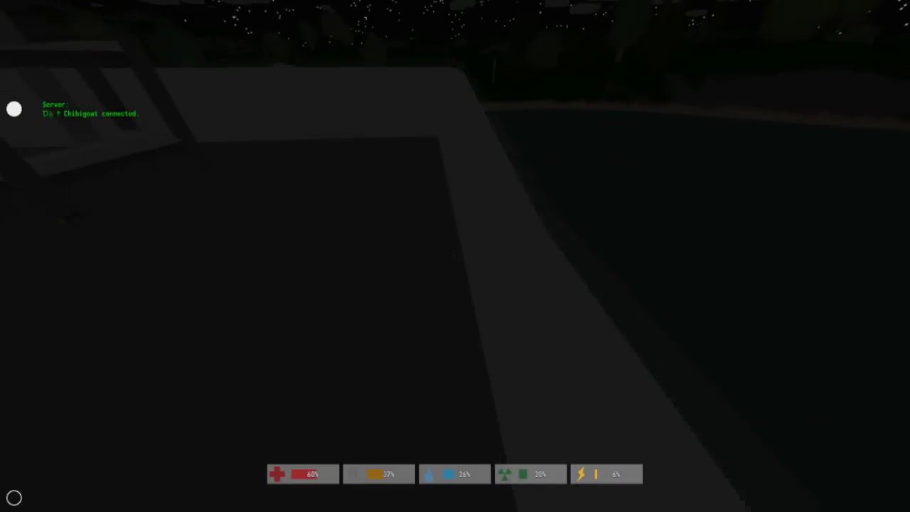
key(w)
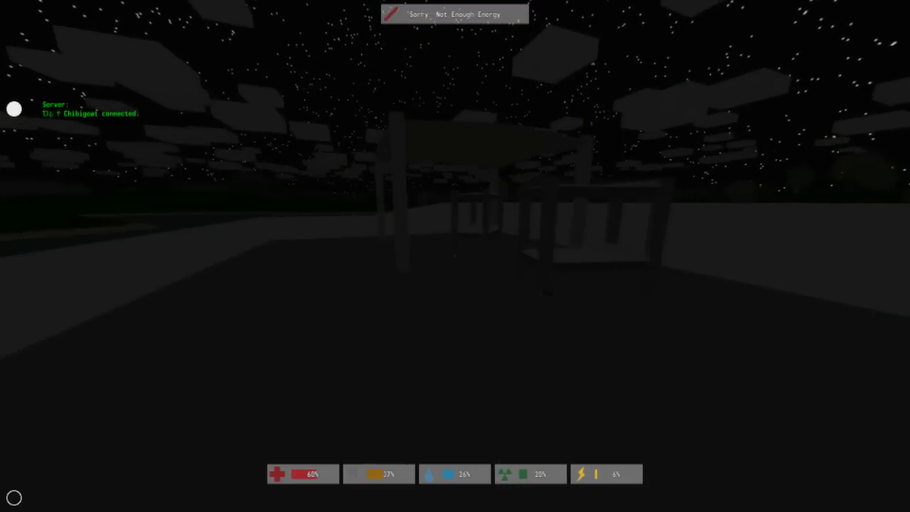
key(w)
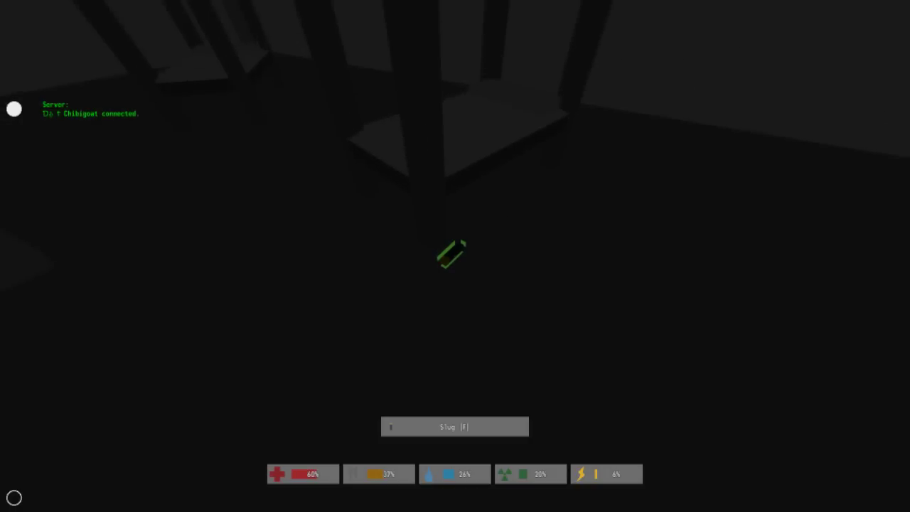
Drop the Police Baton from the backpack and check the pistol's attachment options
key(g)
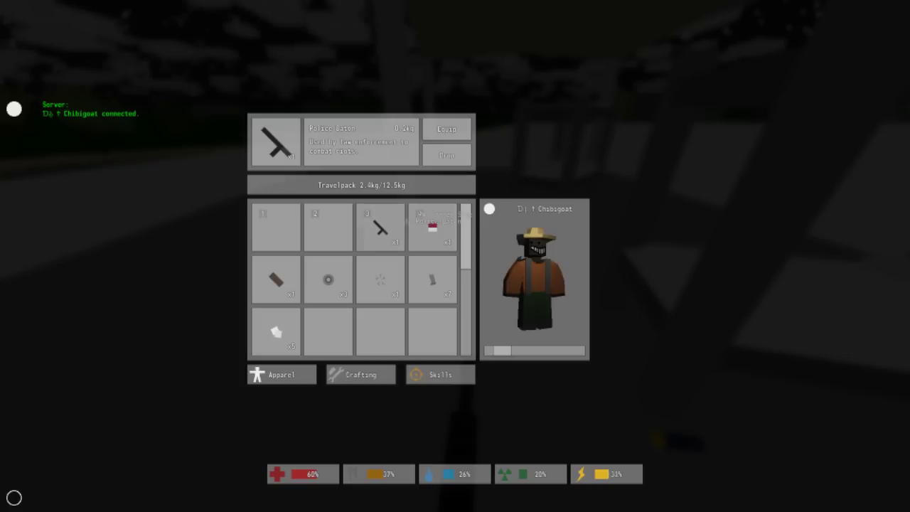
click(447, 156)
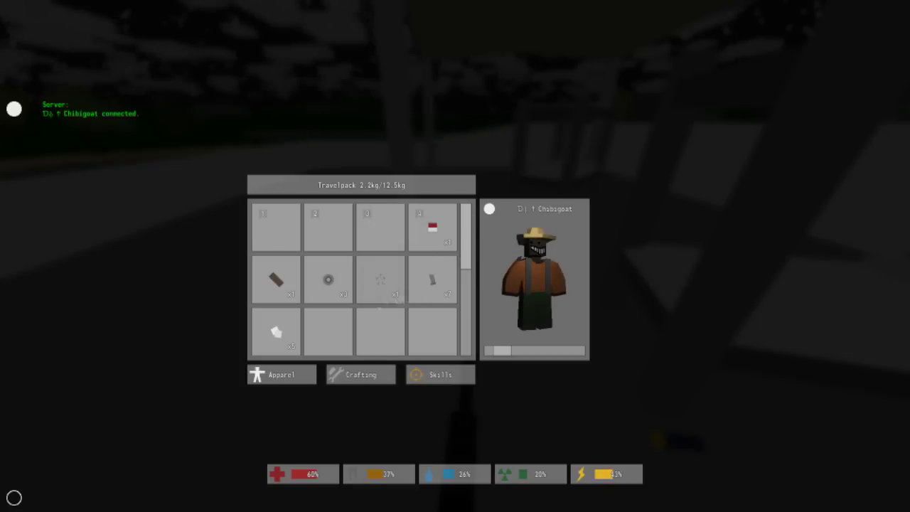
key(Tab)
key(Tab)
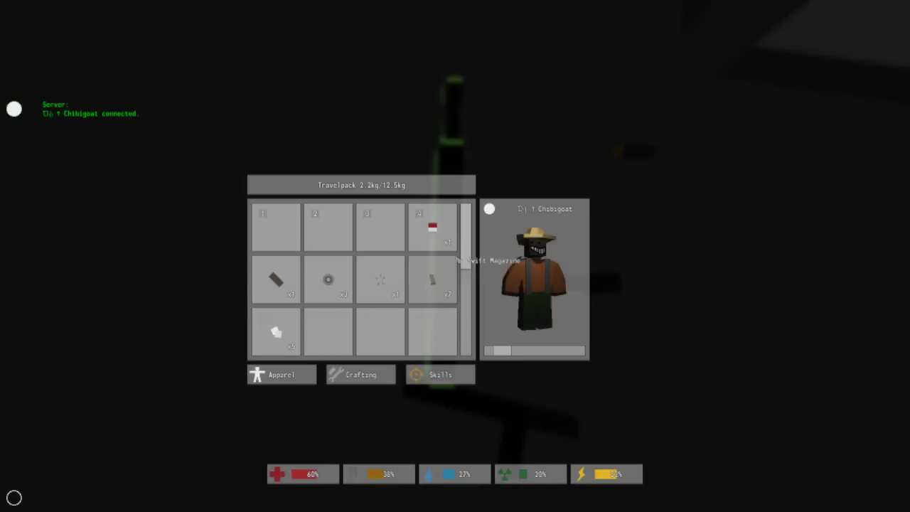
key(Tab)
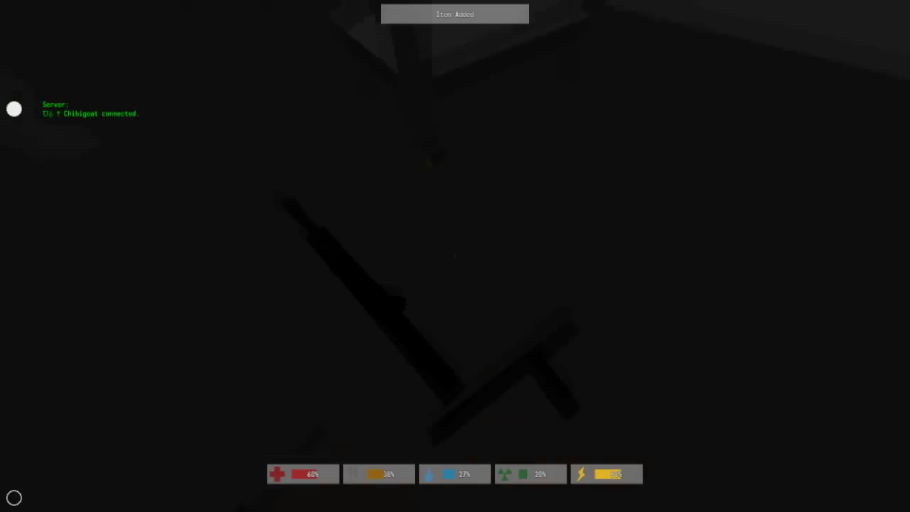
key(Tab)
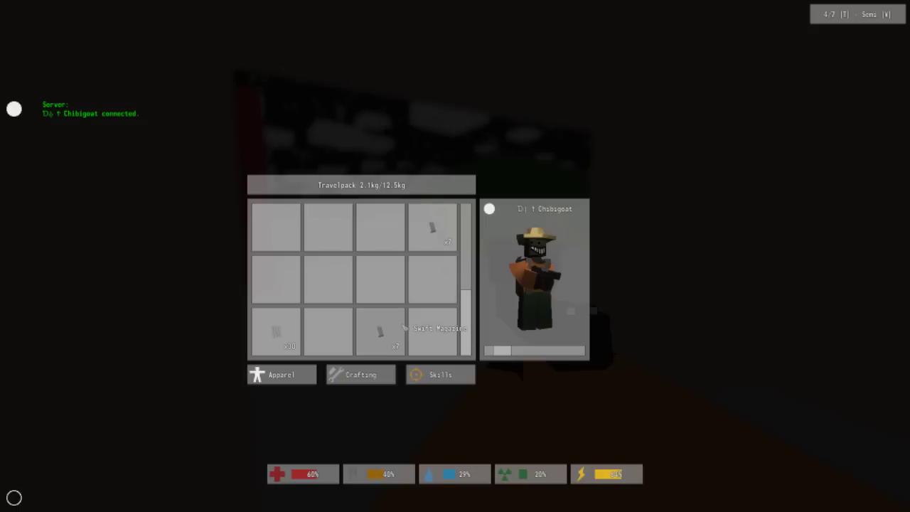
key(g)
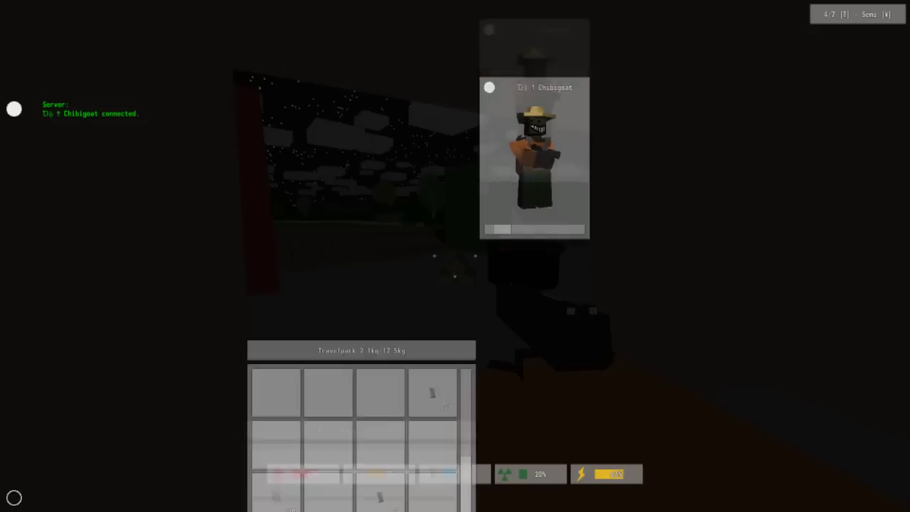
key(t)
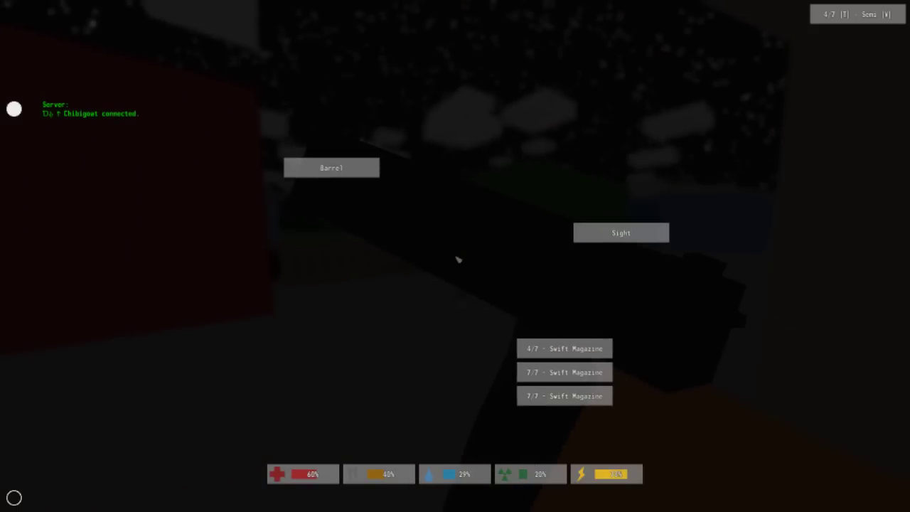
key(t)
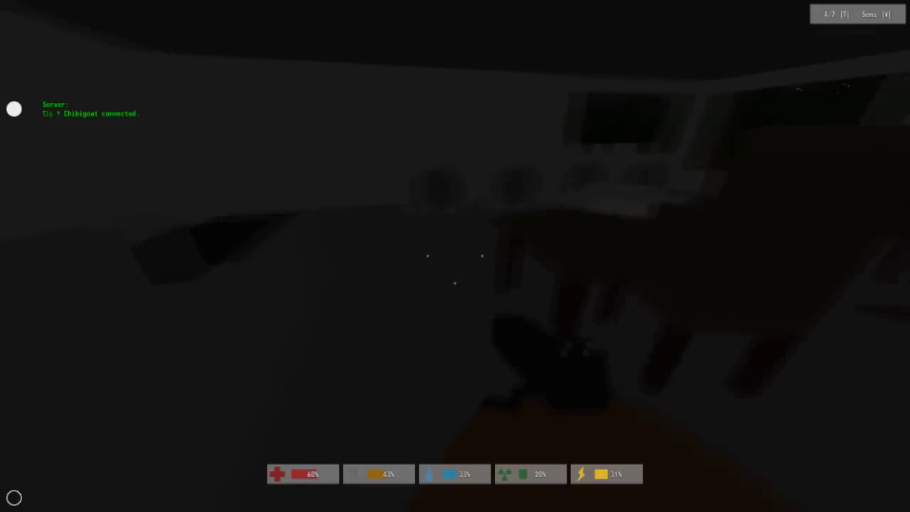
Pick up the Sailor Fatigues shirt and view it in the Crafting tab
key(g)
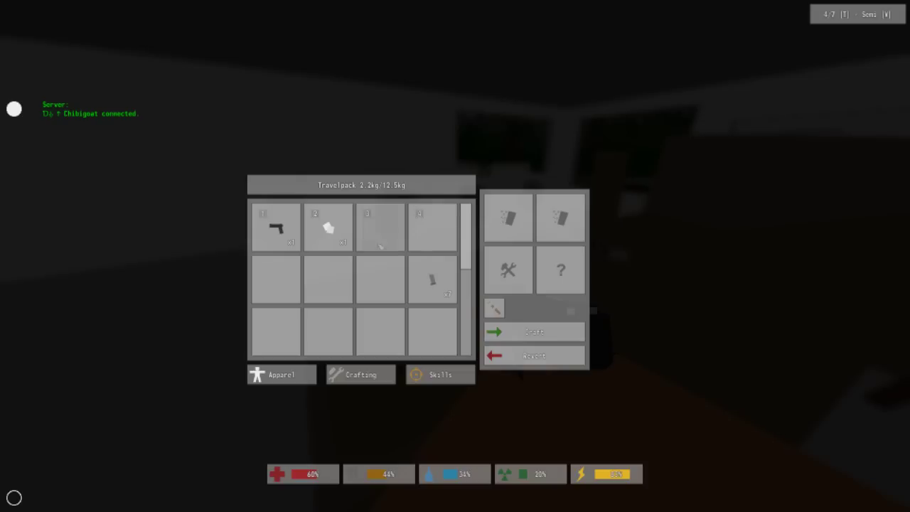
key(Tab)
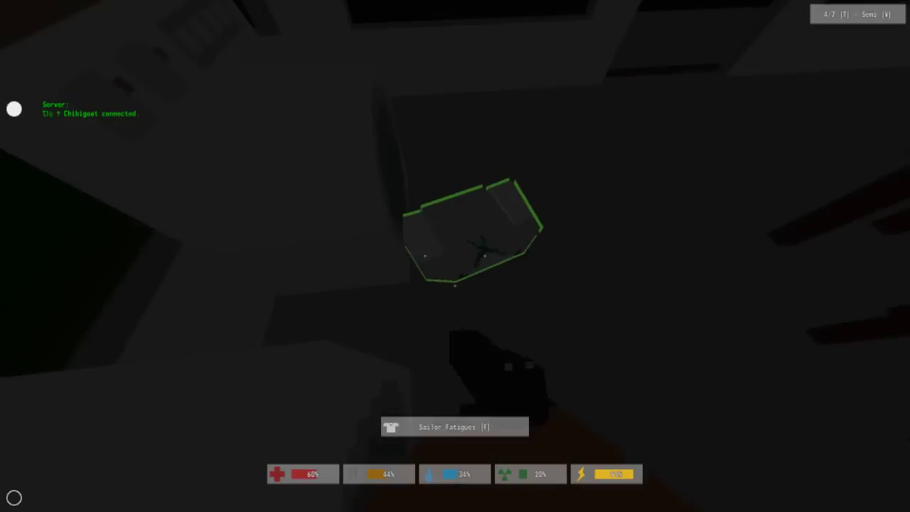
key(f)
key(Tab)
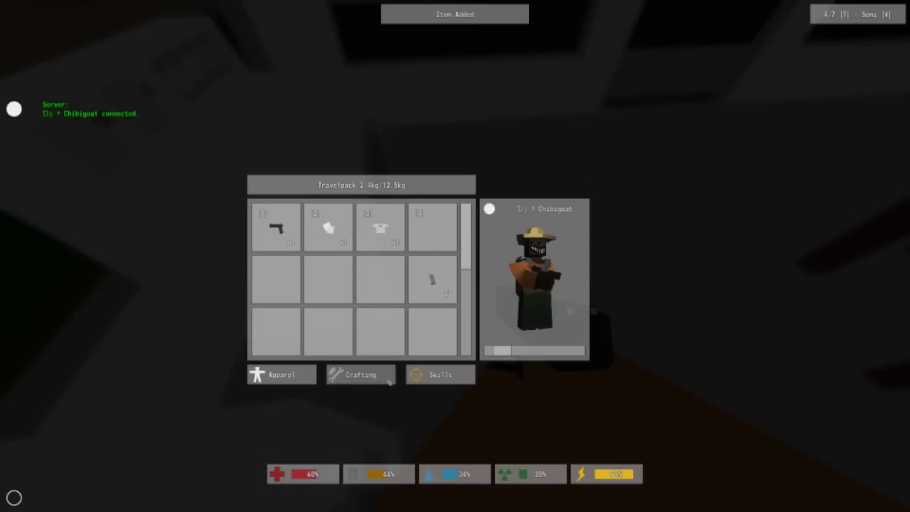
click(361, 374)
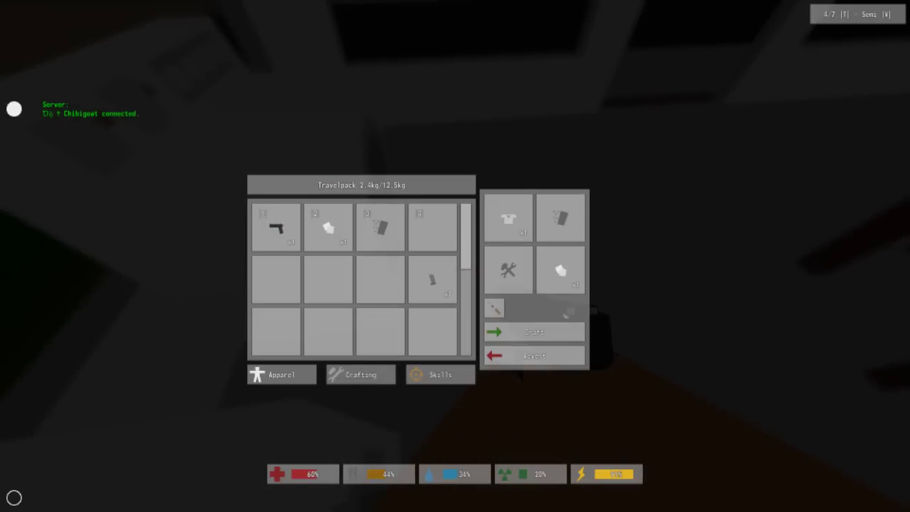
key(Tab)
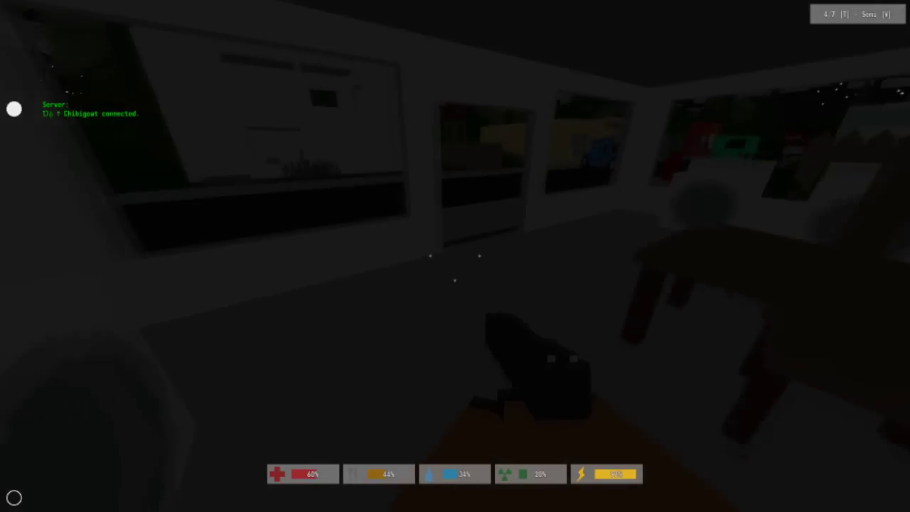
Walk down the street past the yellow building into the dark house
key(w)
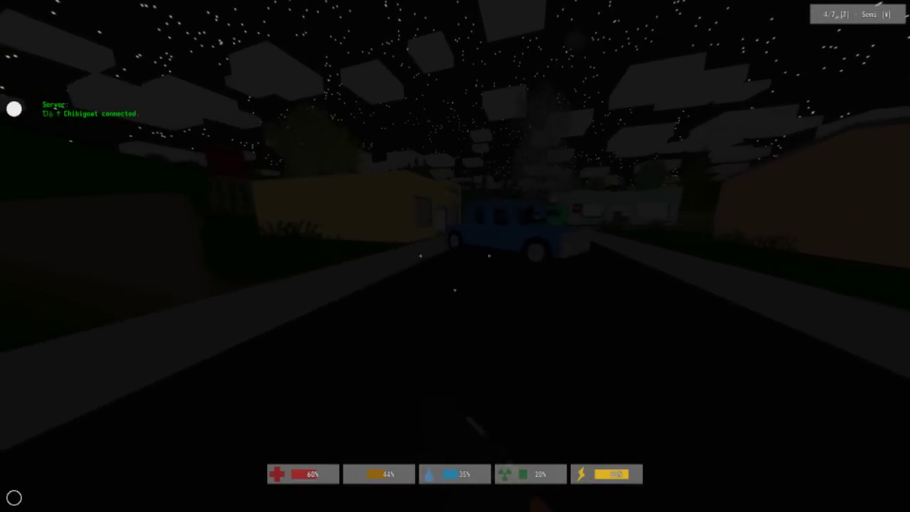
key(w)
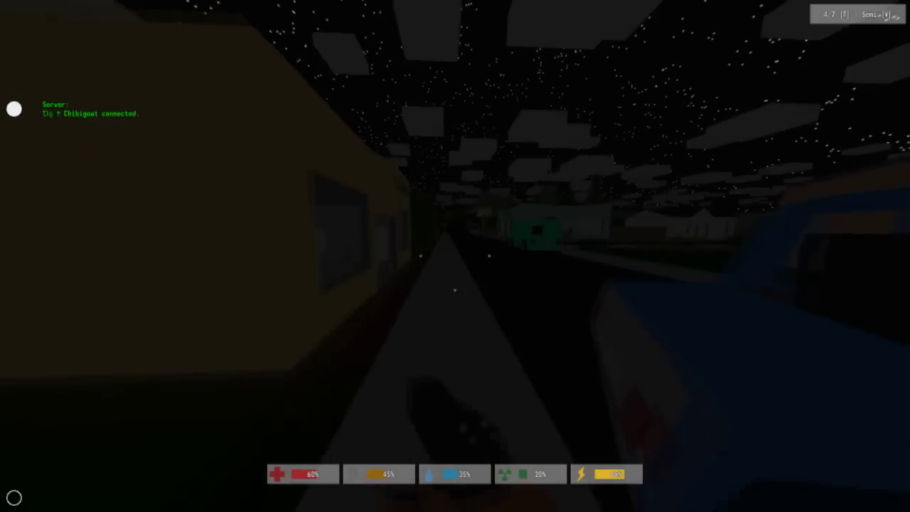
key(w)
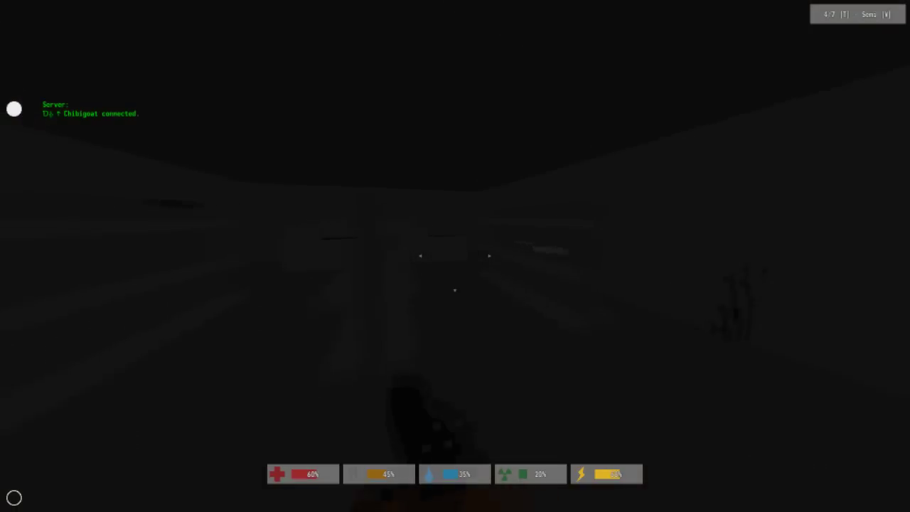
Pick up the Pink Shirt and add it to crafting before returning to the pistol
key(f)
key(g)
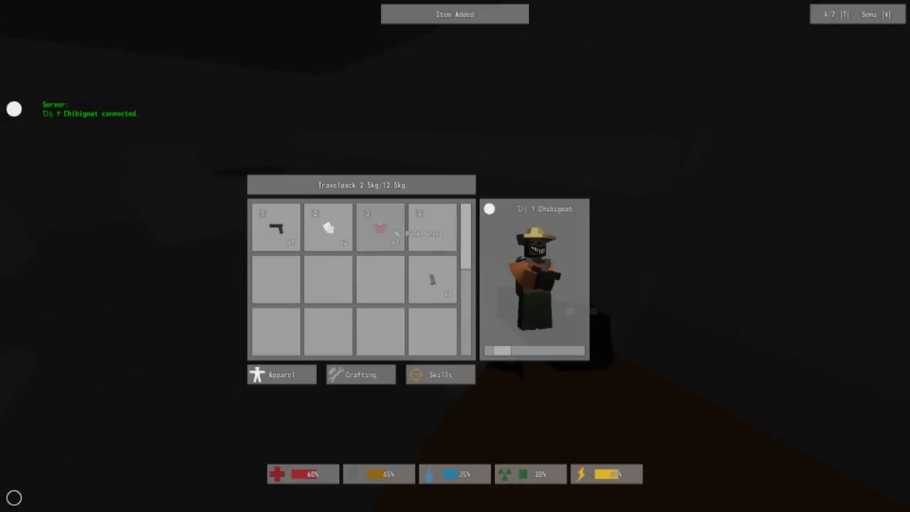
click(380, 229)
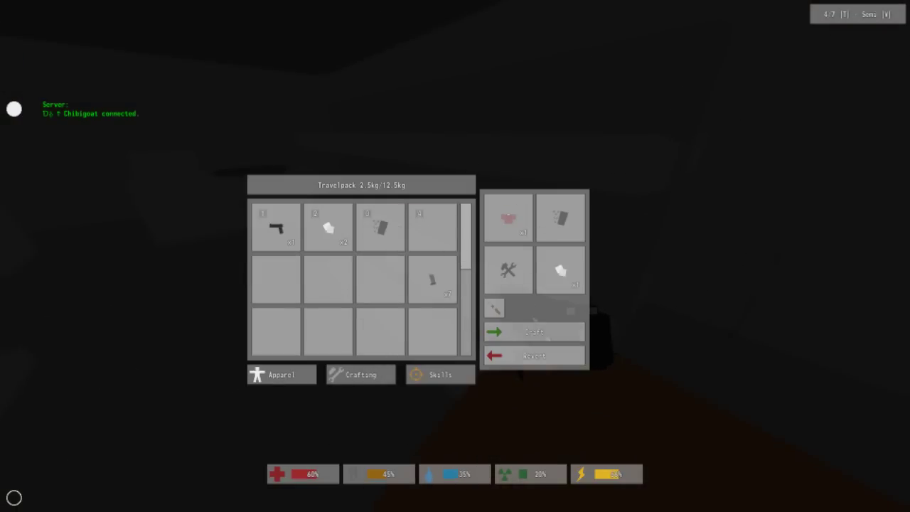
key(g)
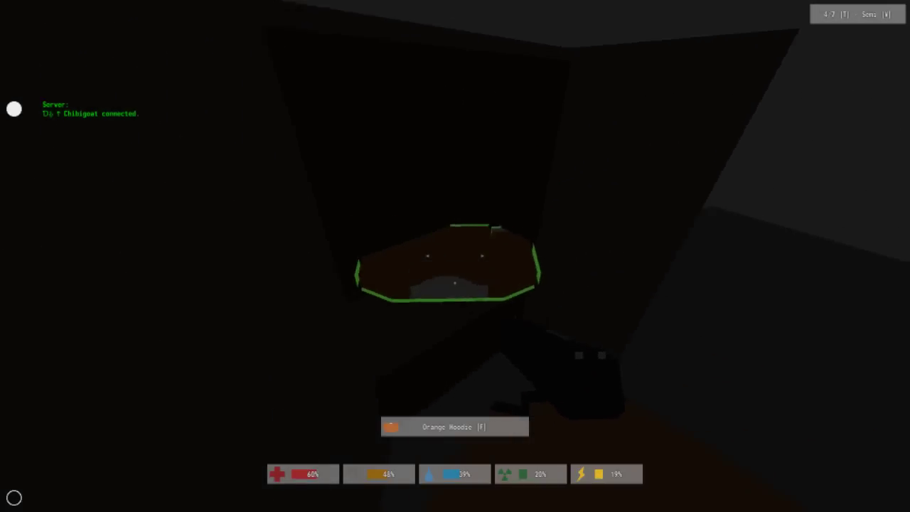
Collect the Orange Hoodie and equip the Worklight from the backpack
key(Tab)
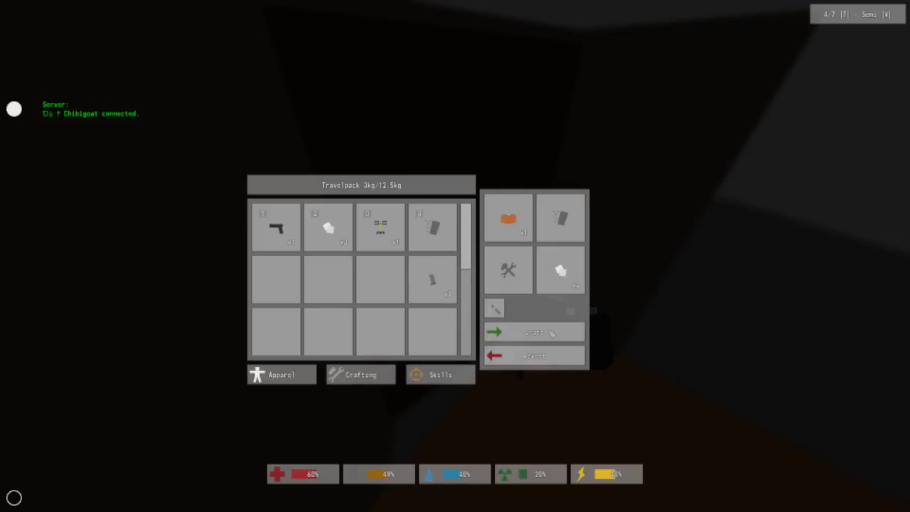
key(Tab)
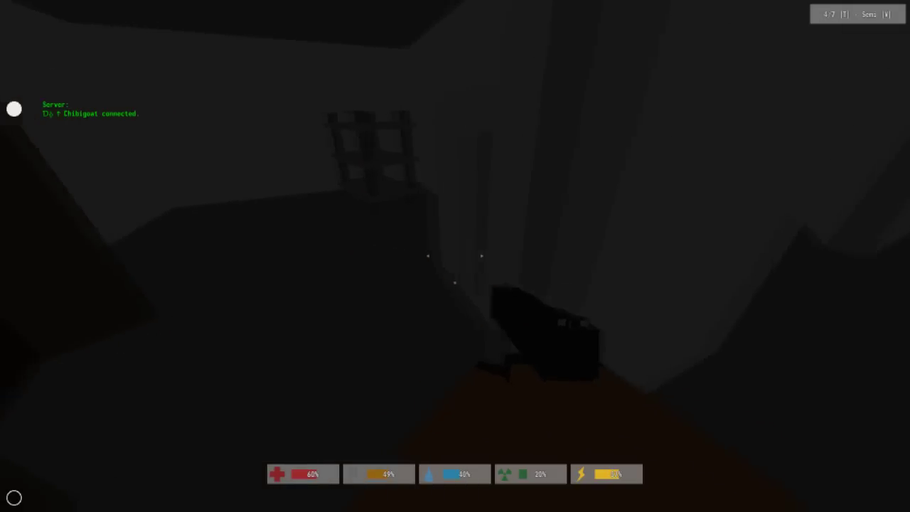
key(Tab)
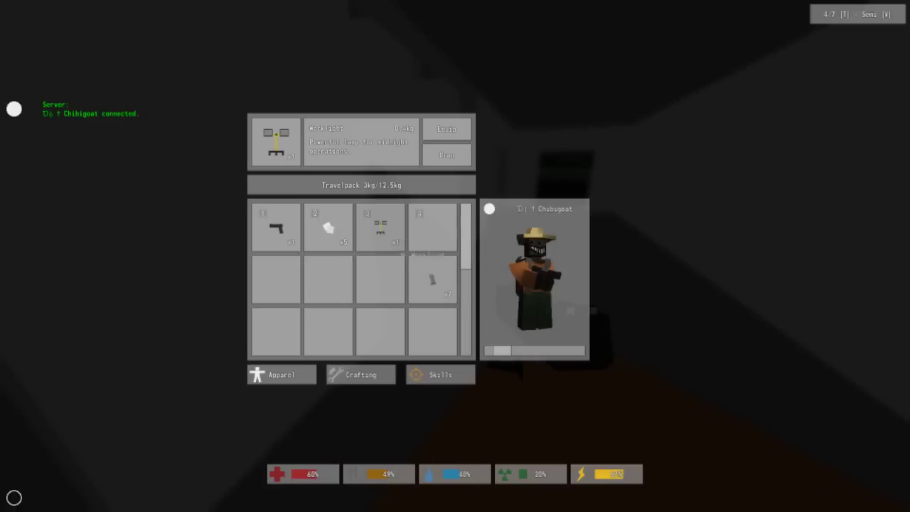
click(446, 129)
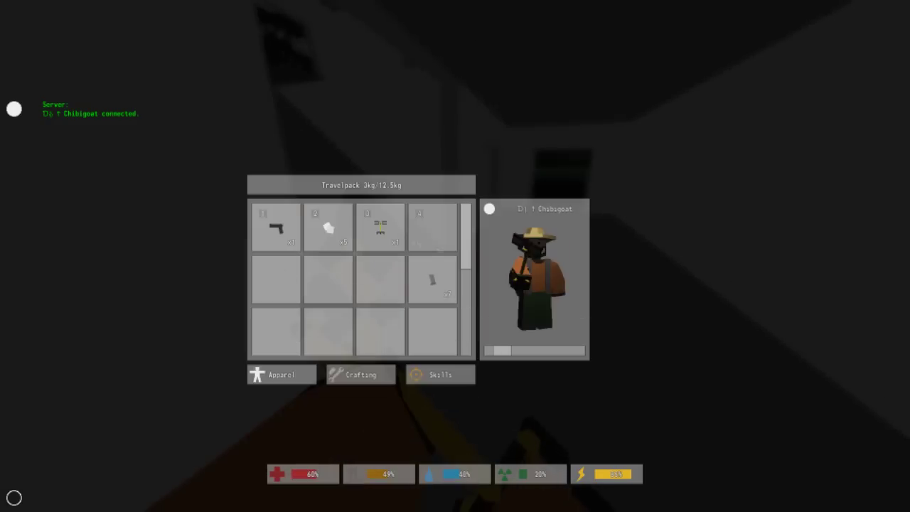
key(Tab)
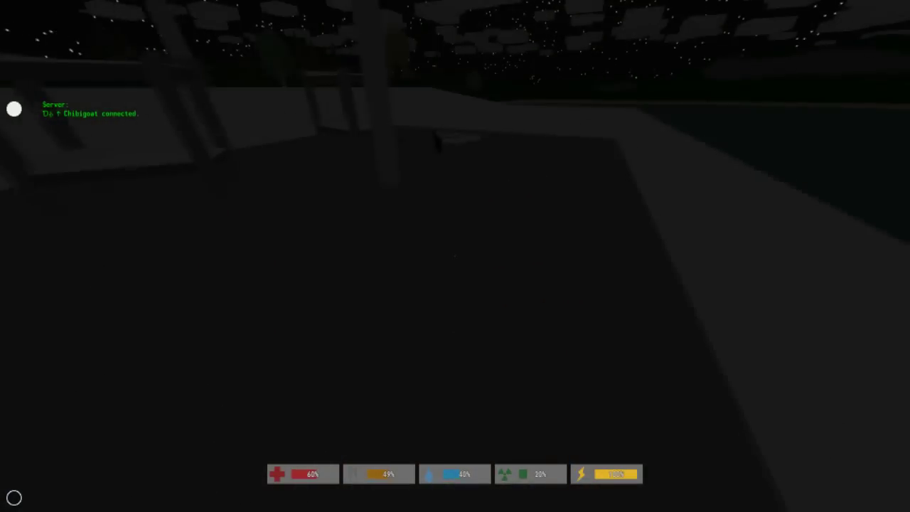
Place the floodlight stand on the floor and hit it twice
key(g)
key(g)
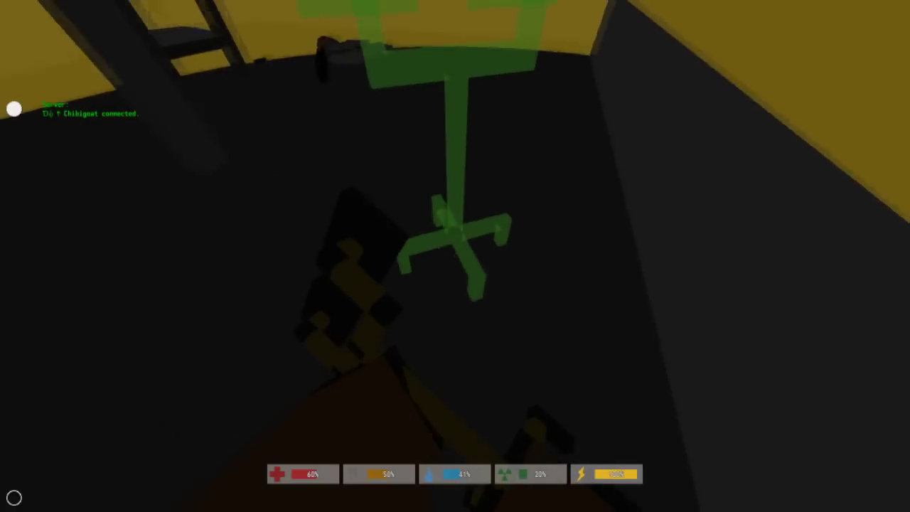
click(455, 256)
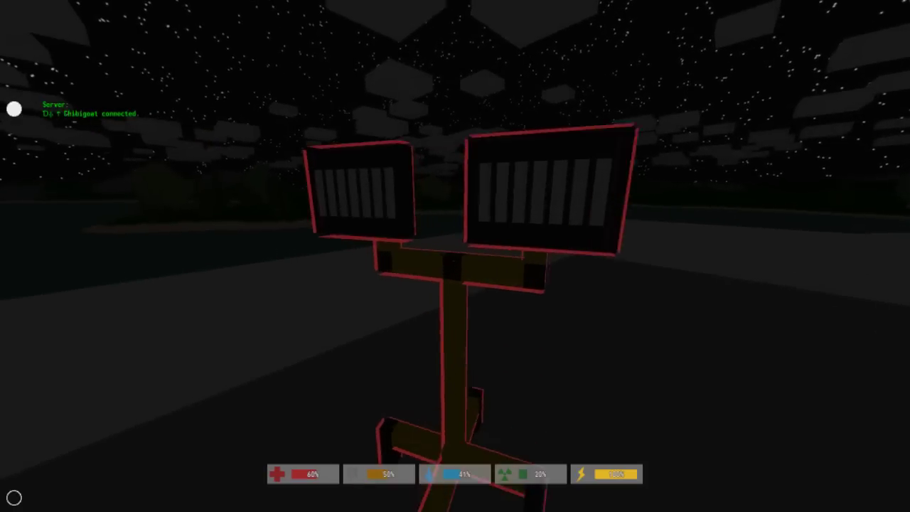
click(455, 256)
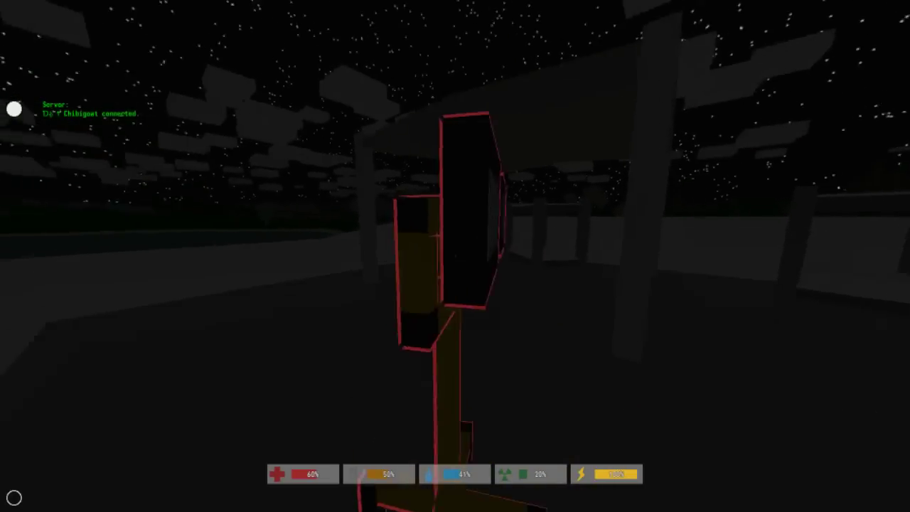
click(455, 256)
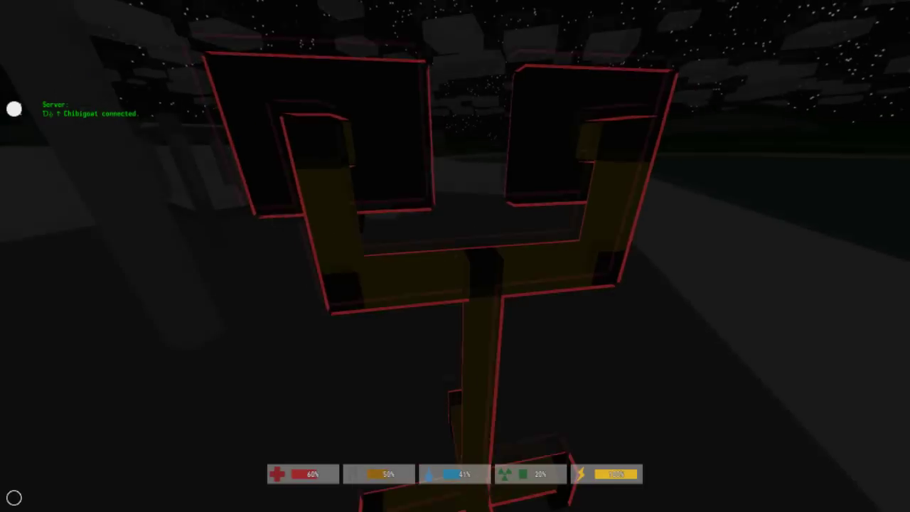
Check the backpack, then bring up the pause menu
key(g)
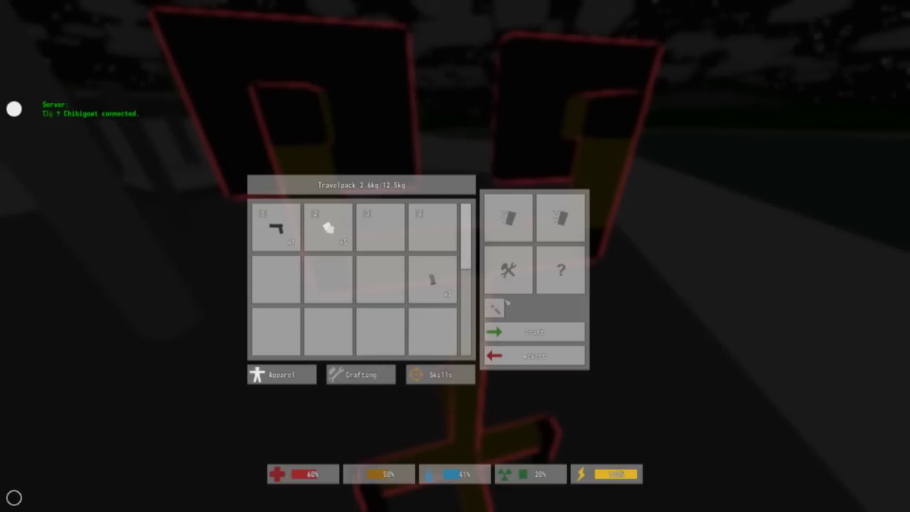
key(g)
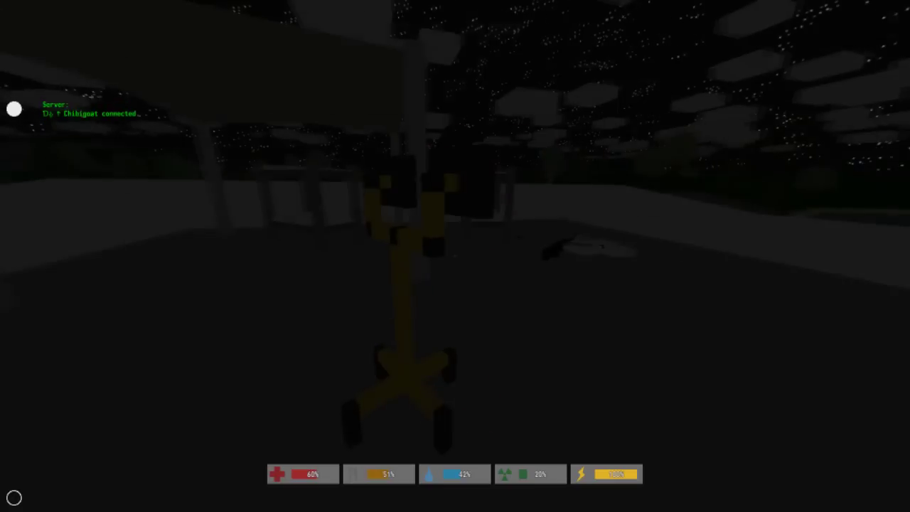
key(Escape)
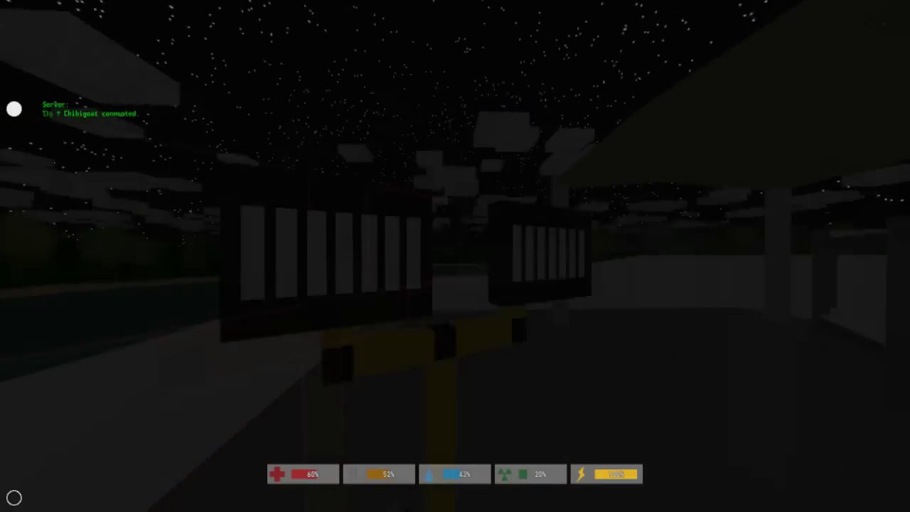
Pick up the cloth from the floor and confirm it in the inventory
key(Tab)
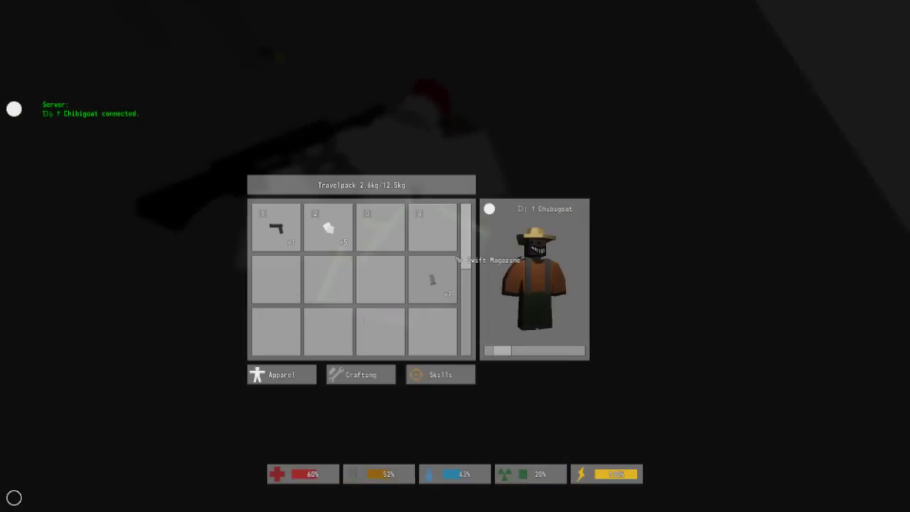
key(Tab)
key(f)
key(f)
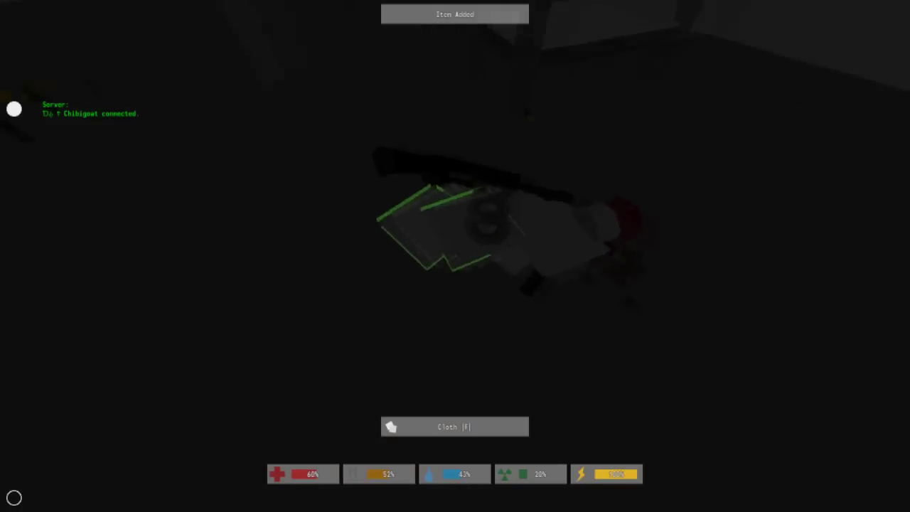
key(f)
key(f)
key(Tab)
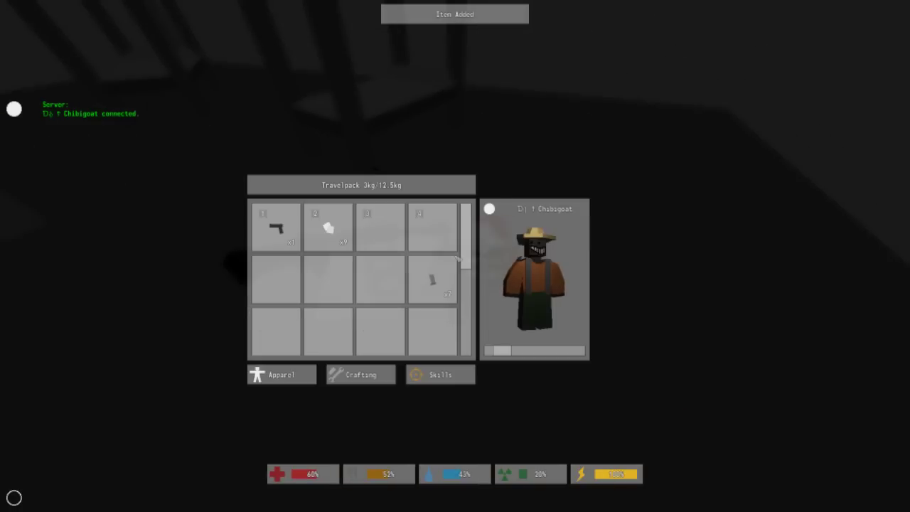
key(Tab)
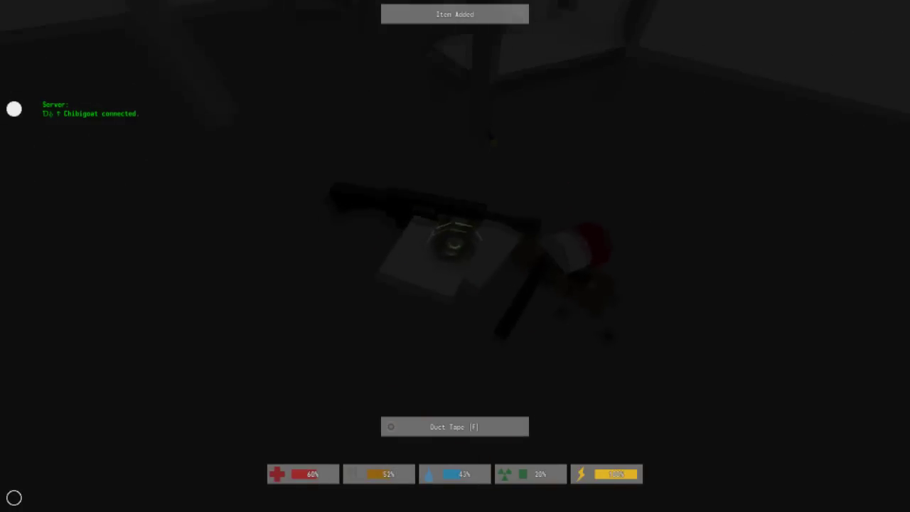
Grab the duct tape and take out the sleeping bag for placing
key(f)
key(Tab)
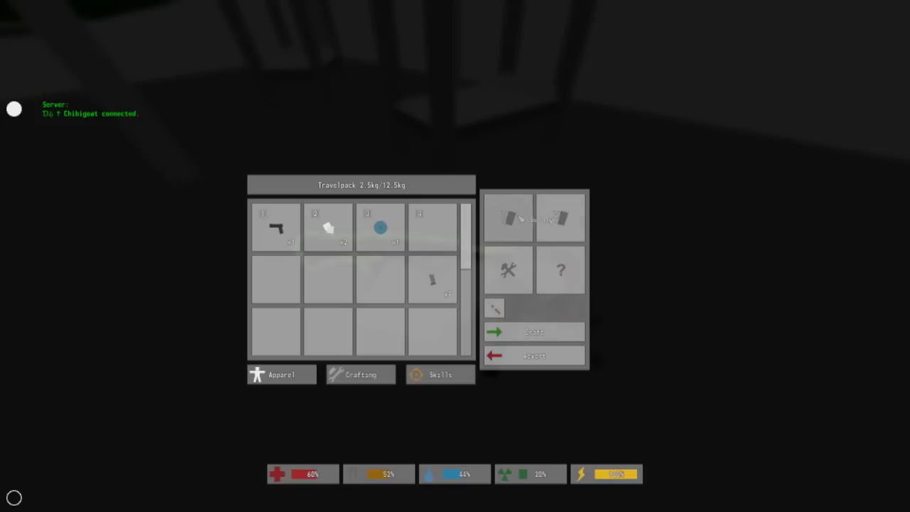
right_click(380, 228)
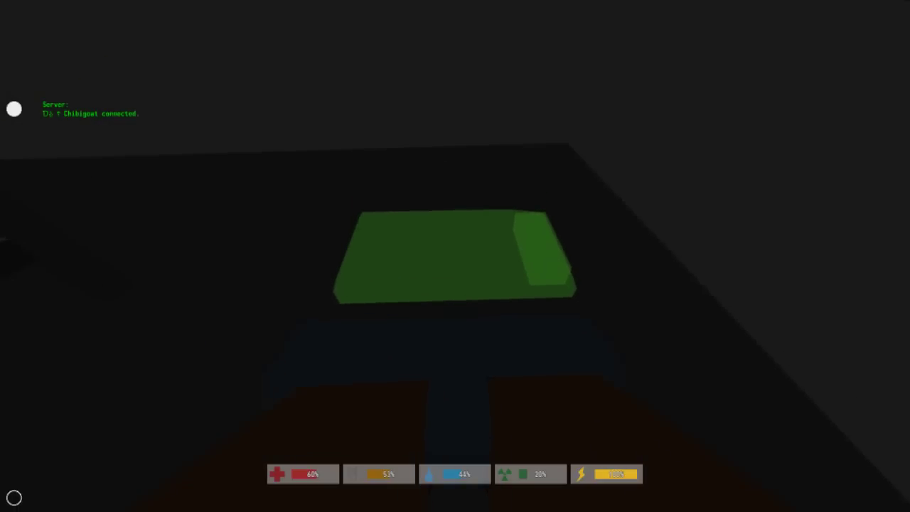
Place and claim the sleeping bag, collect the cloth and police baton, then hit the floodlight
click(455, 256)
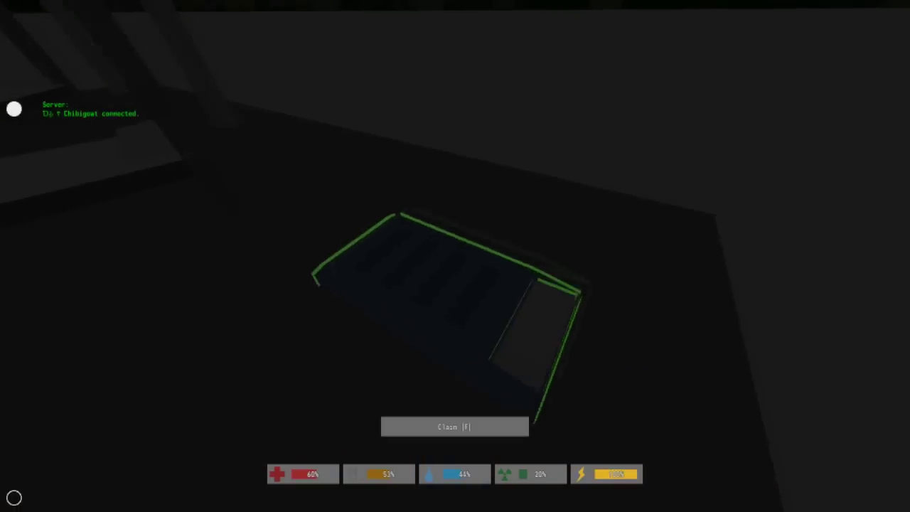
key(f)
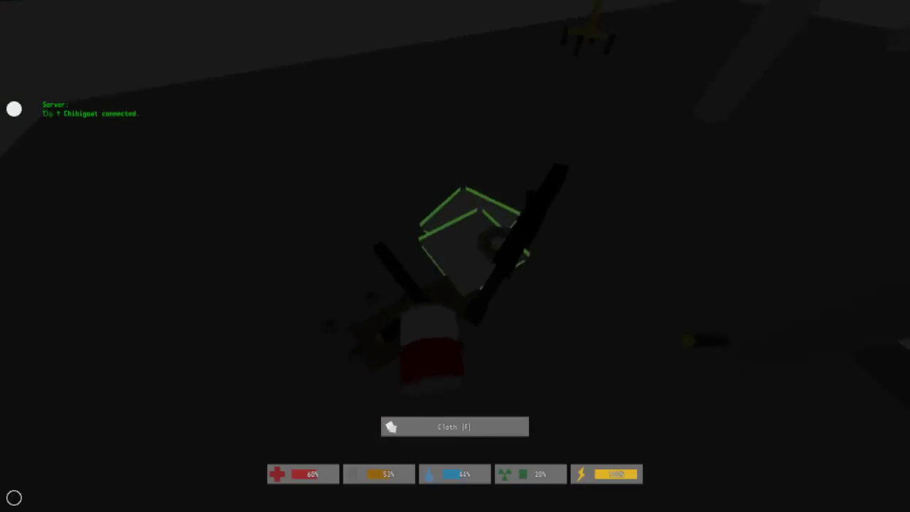
key(f)
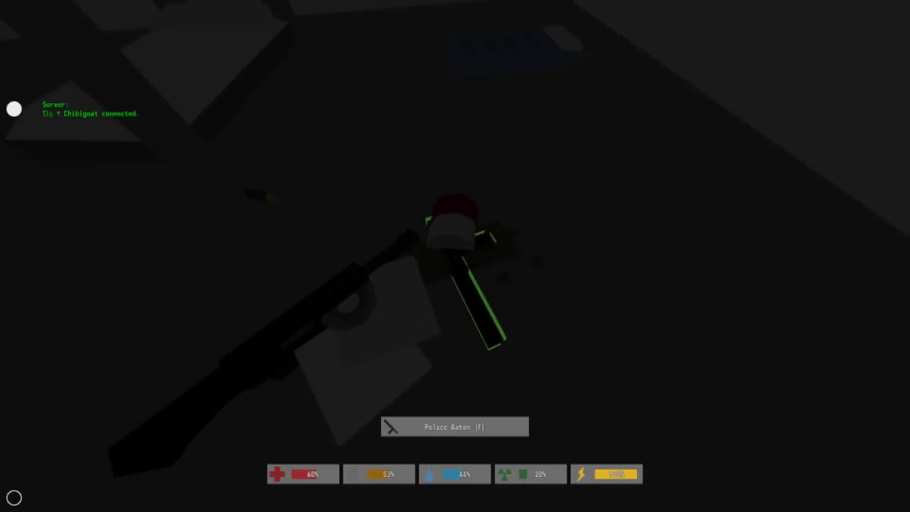
key(g)
key(g)
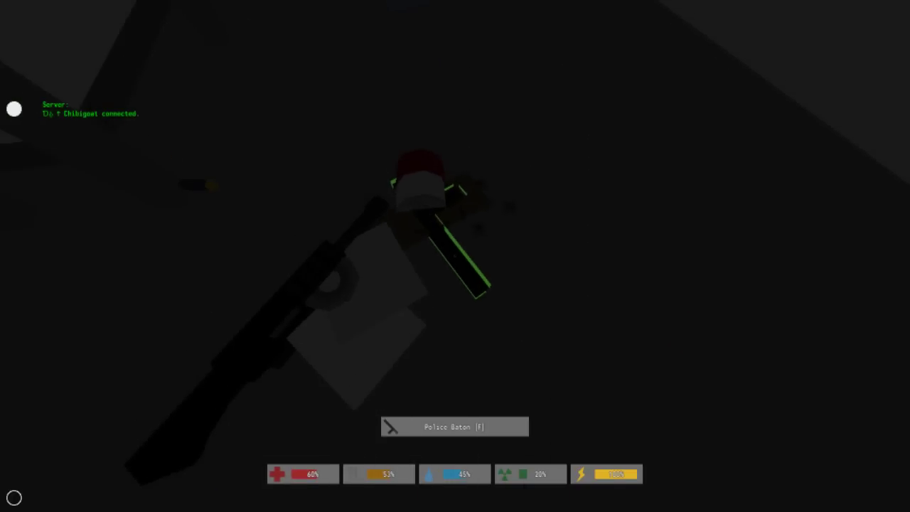
key(f)
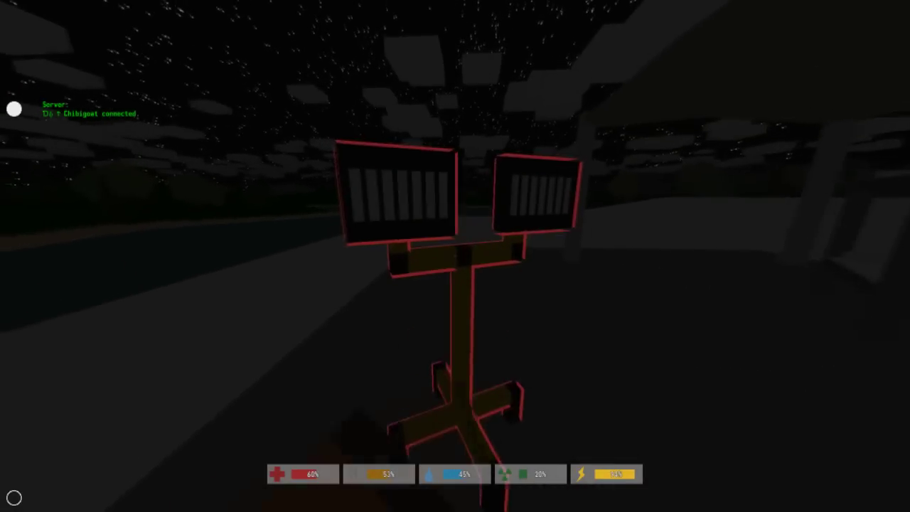
click(455, 256)
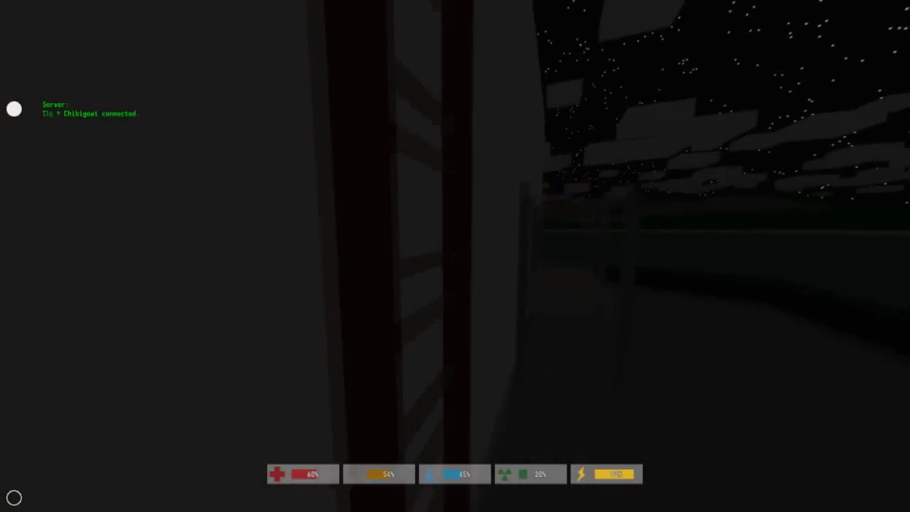
Draw the pistol with key 1, check the inventory, and walk into the tent
key(e.g.)
key("1")
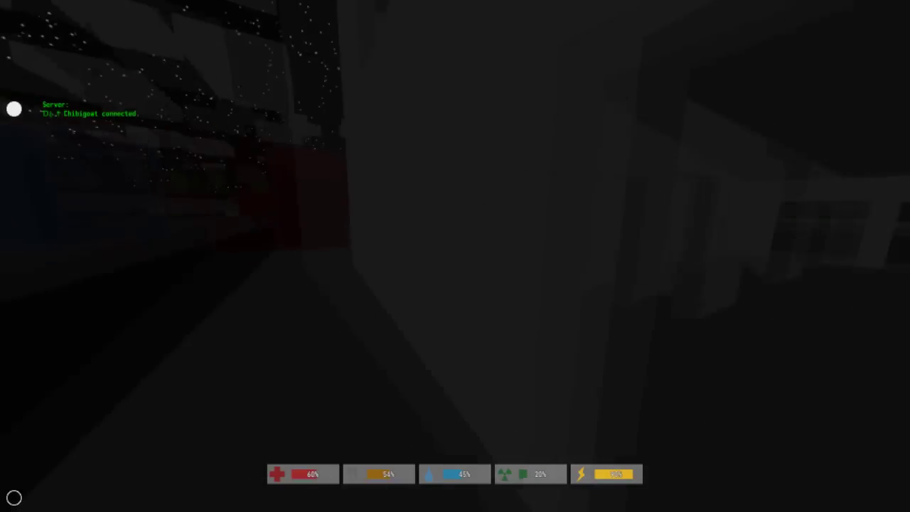
key(1)
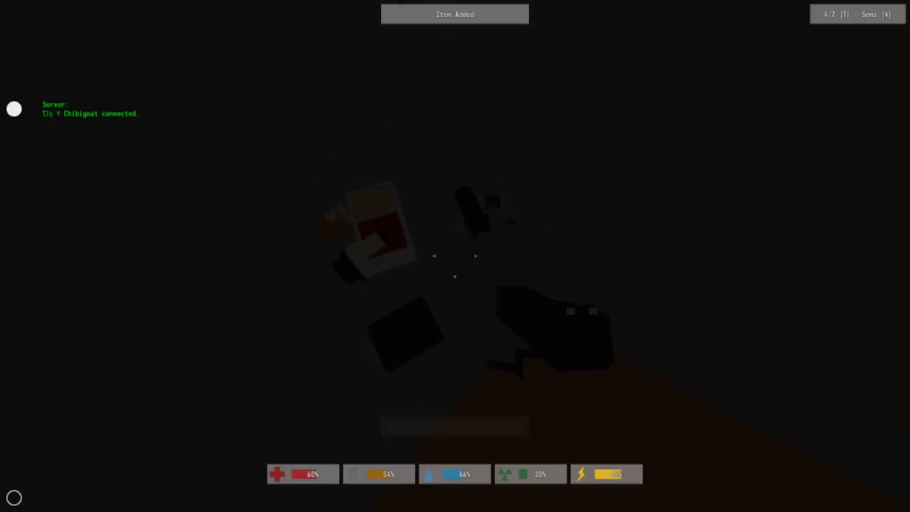
key(g)
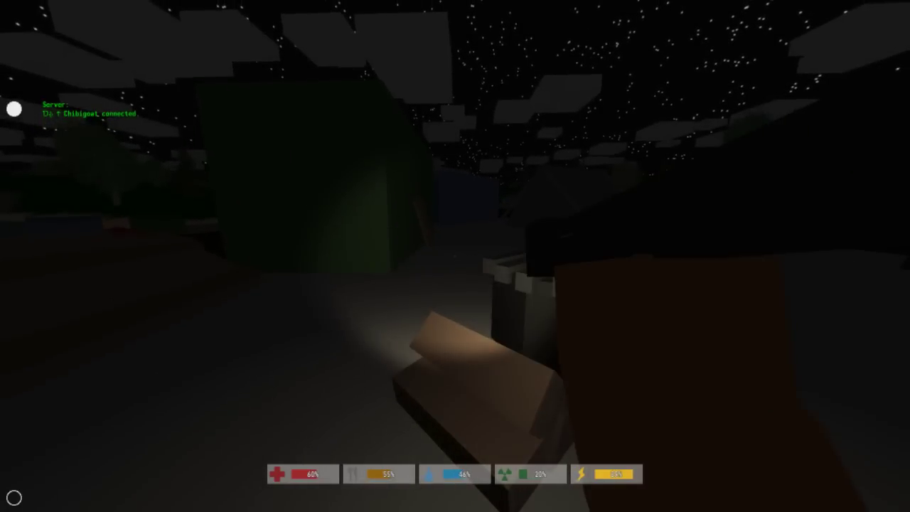
key(w)
key(w)
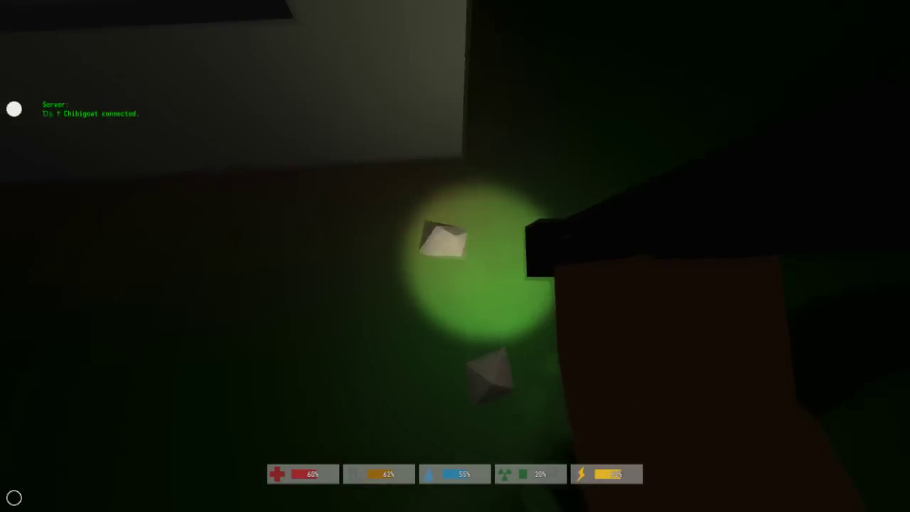
Open the inventory and close it again before going to a tree
key(g)
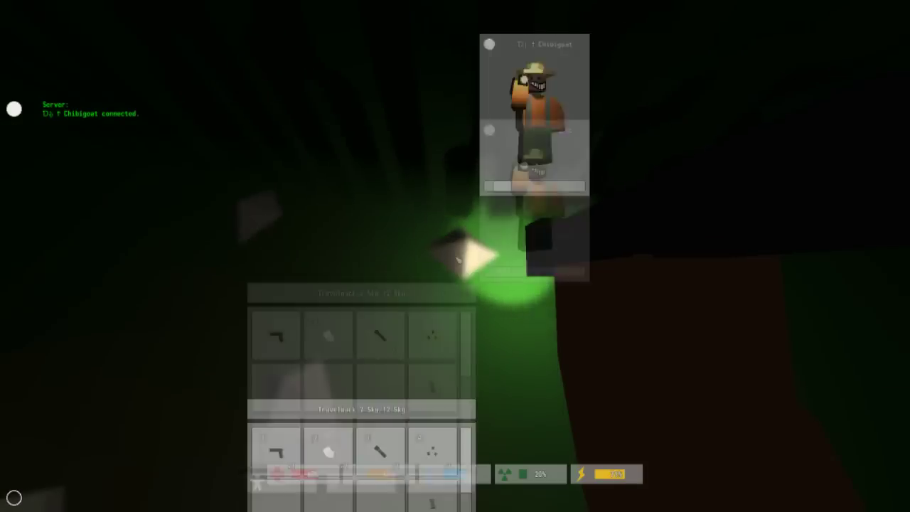
key(g)
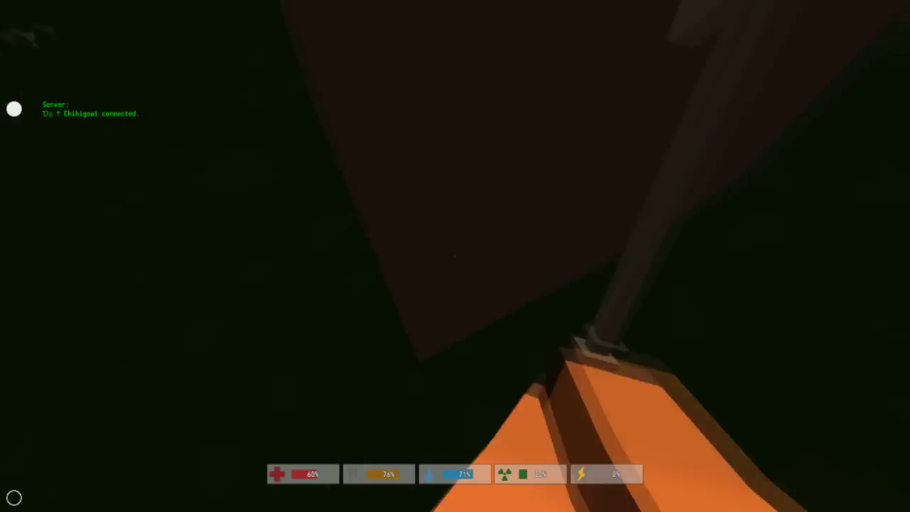
Chop at the tree trunk with six axe swings
click(455, 256)
click(455, 256)
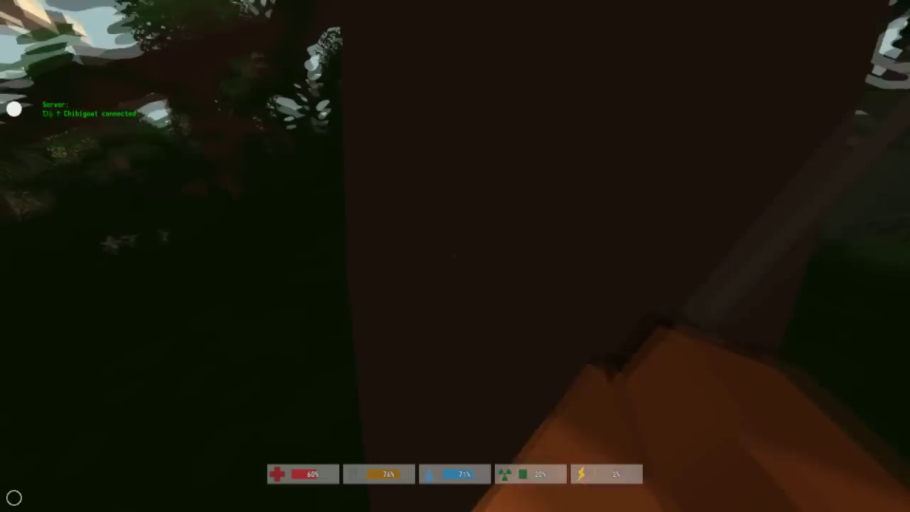
click(455, 256)
click(455, 256)
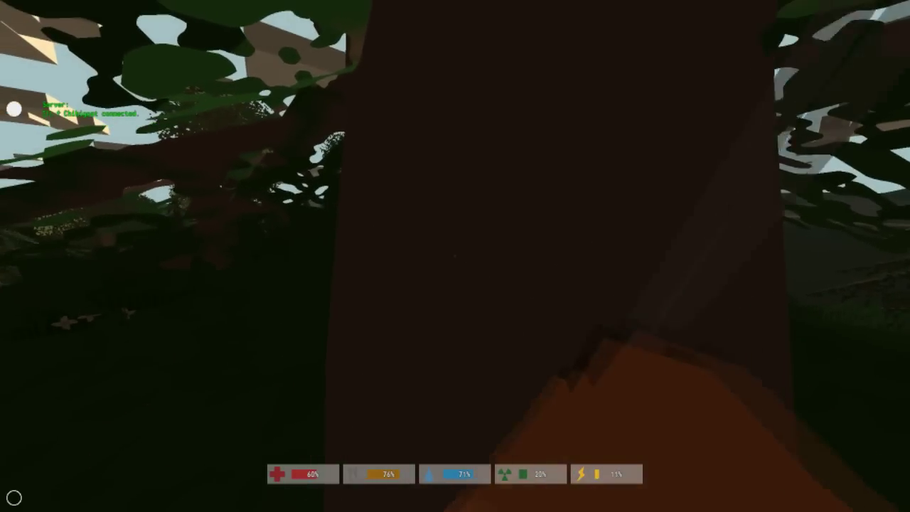
click(456, 256)
click(455, 256)
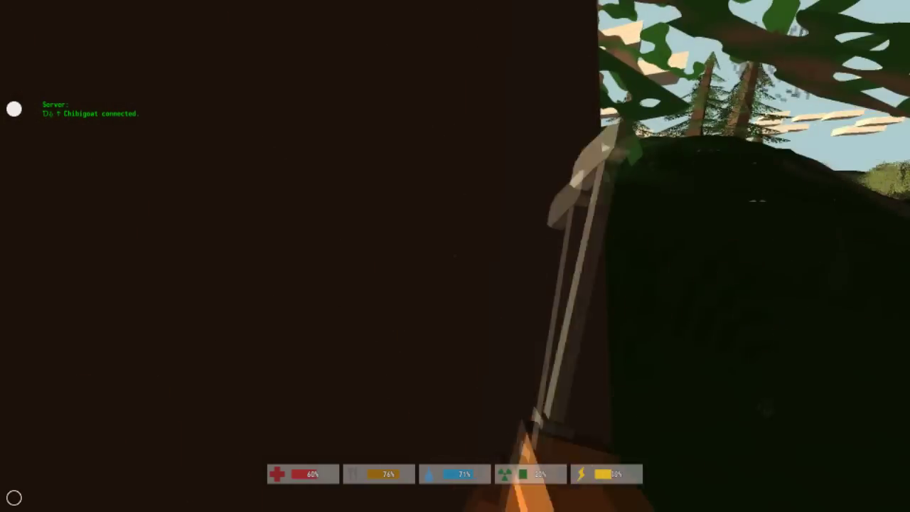
Remove the worn shirt in the inventory and switch to the pistol
key(g)
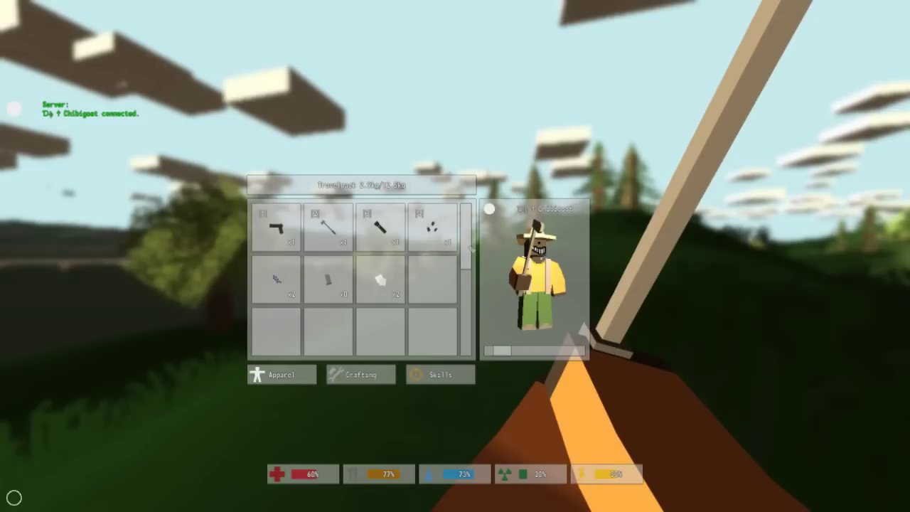
click(538, 278)
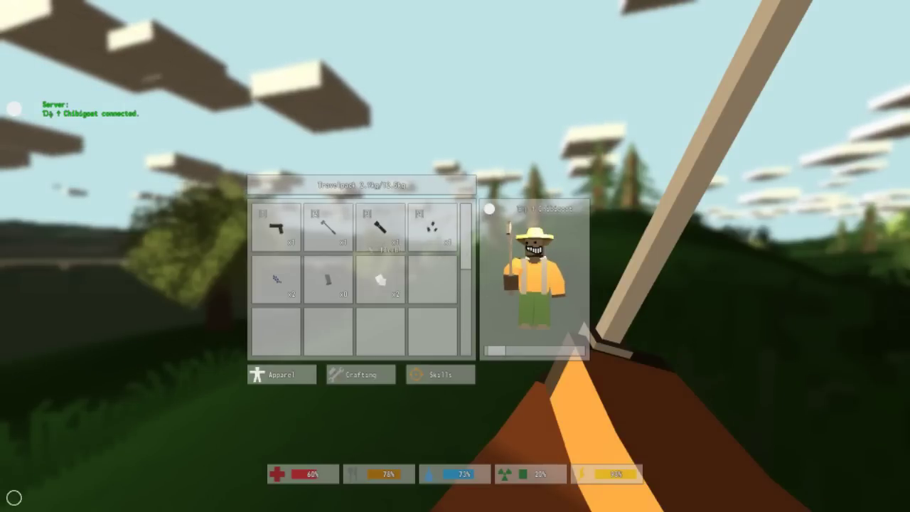
key(Tab)
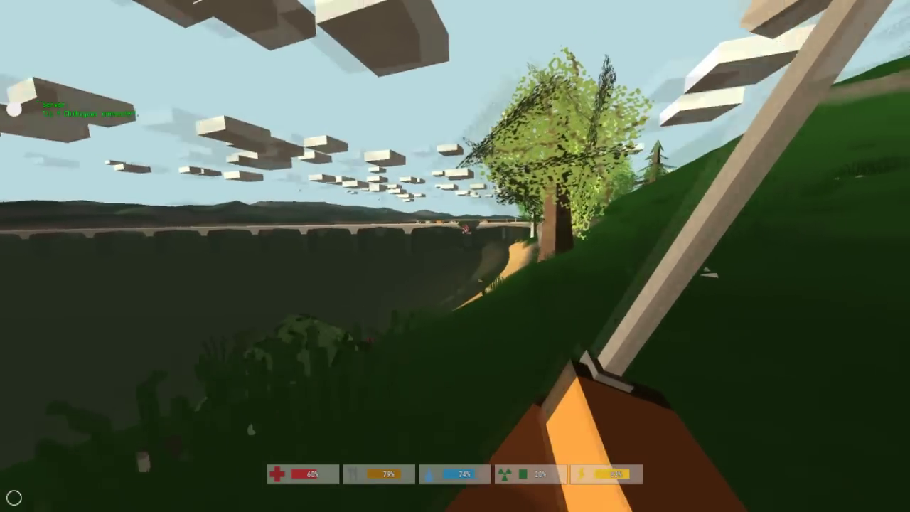
key(2)
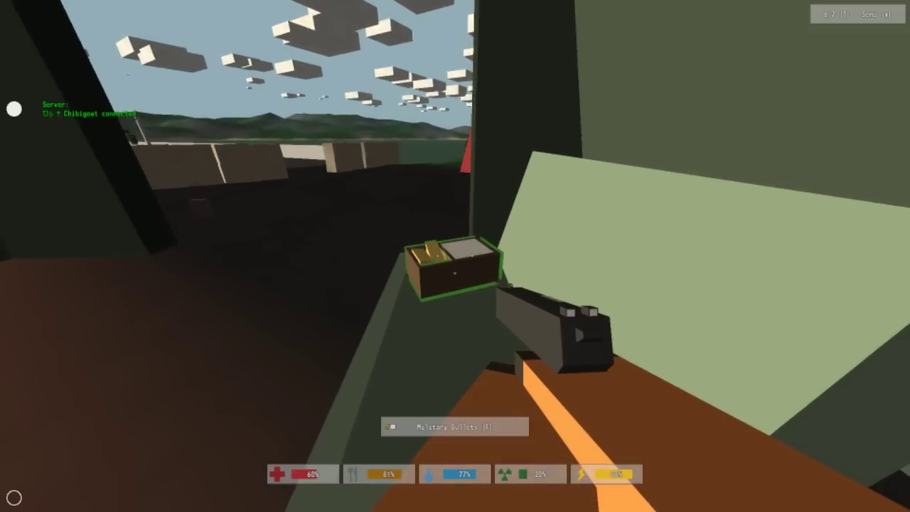
Pick up the Military Bullets box from the bunker bench
key(f)
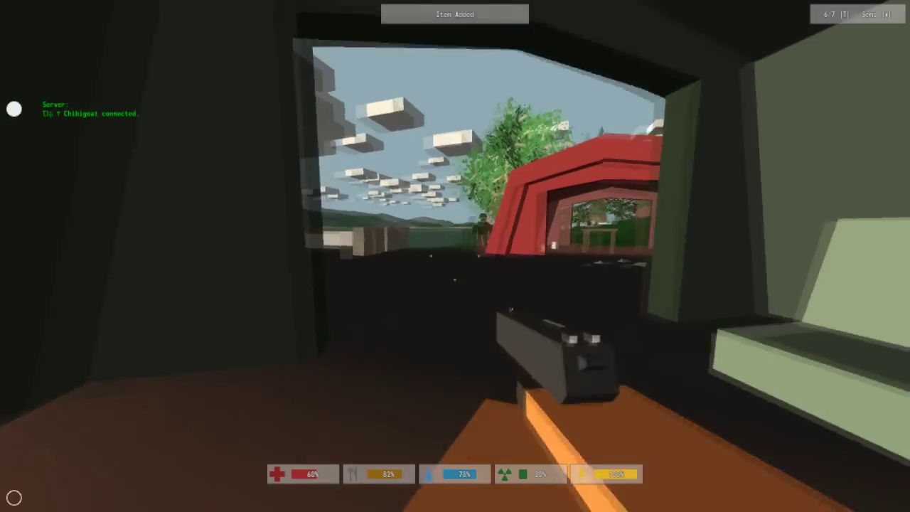
Pick up the loose tracer item and shoot the zombie on the road
right_click(455, 255)
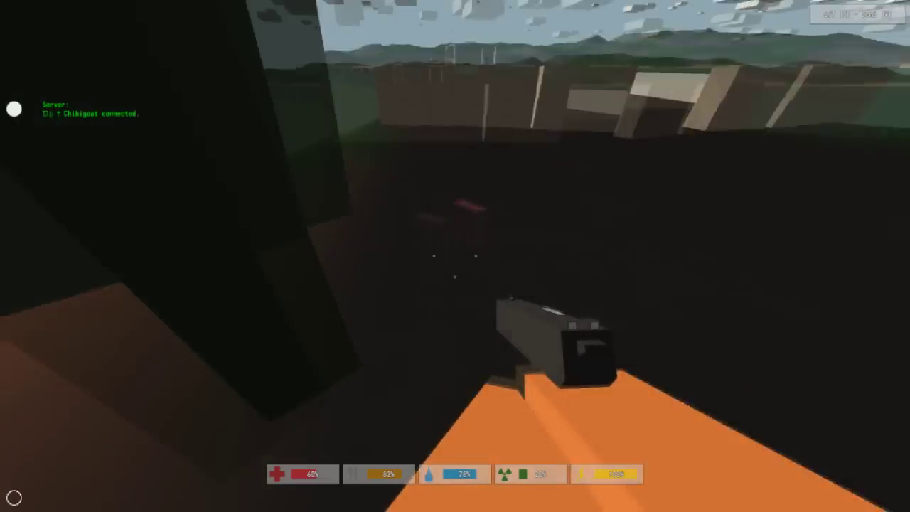
key(f)
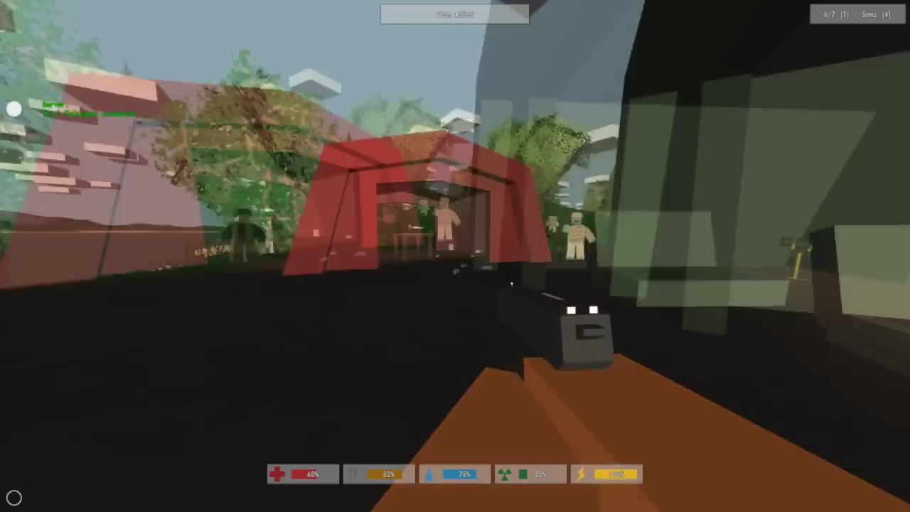
right_click(455, 256)
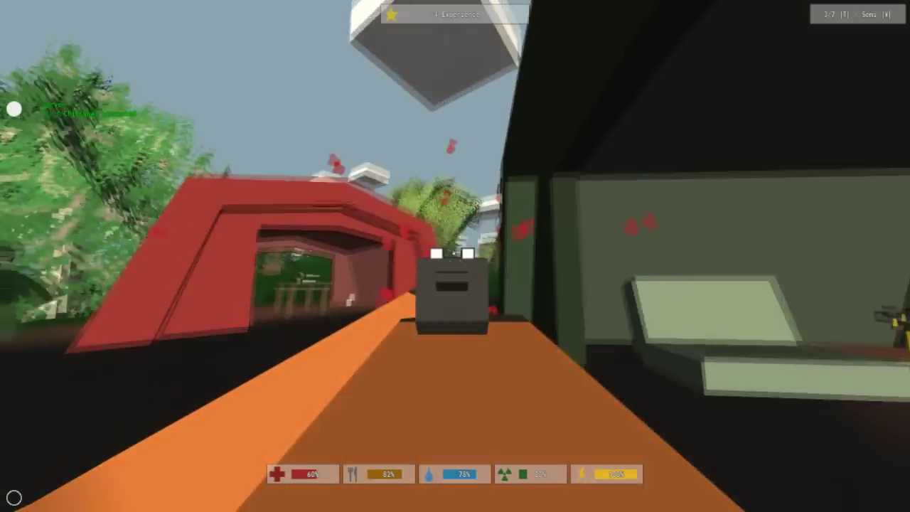
click(455, 256)
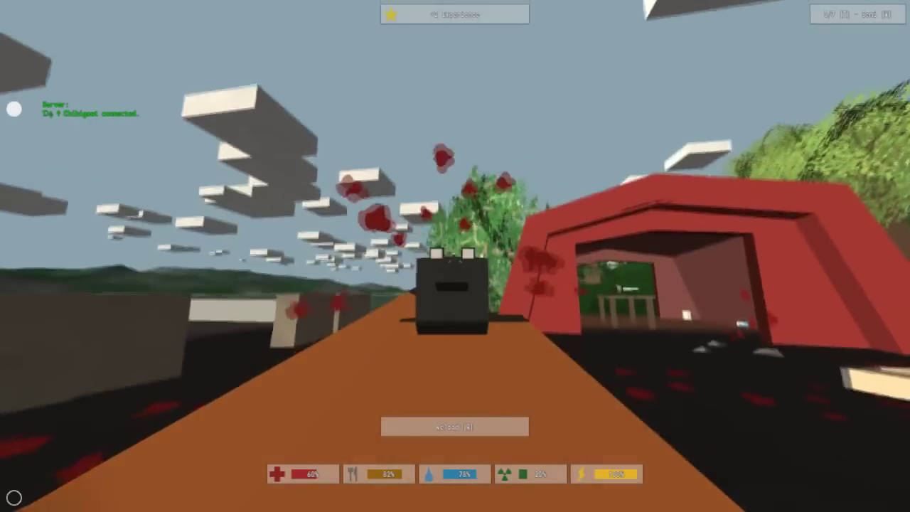
Shoot the approaching zombie with the pistol, then lower it and head roadward
right_click(455, 256)
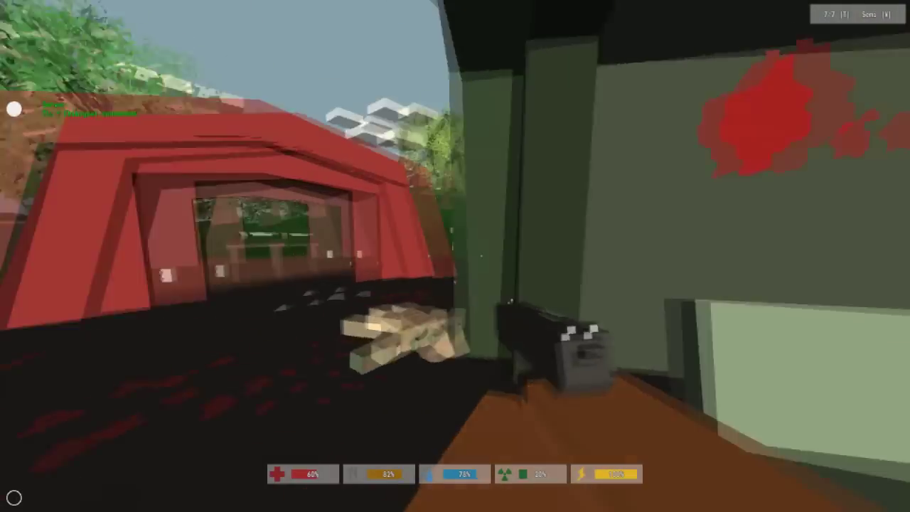
right_click(455, 256)
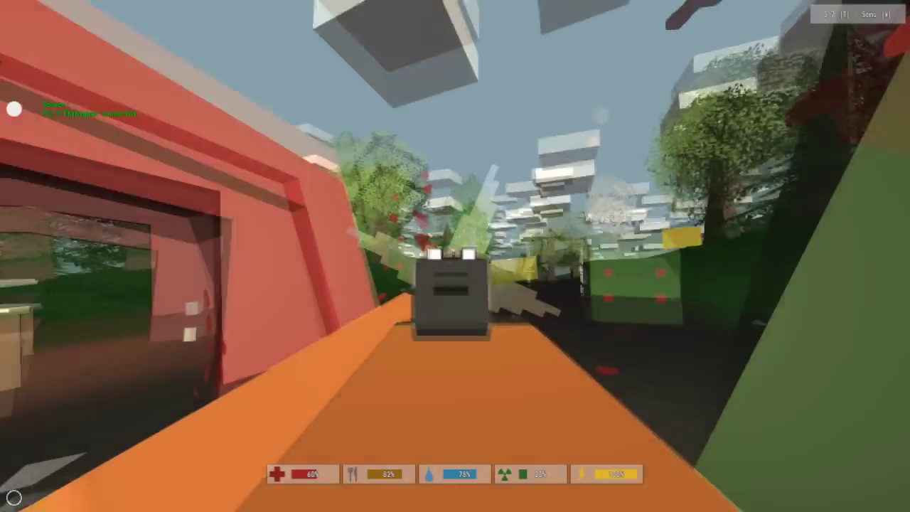
click(455, 256)
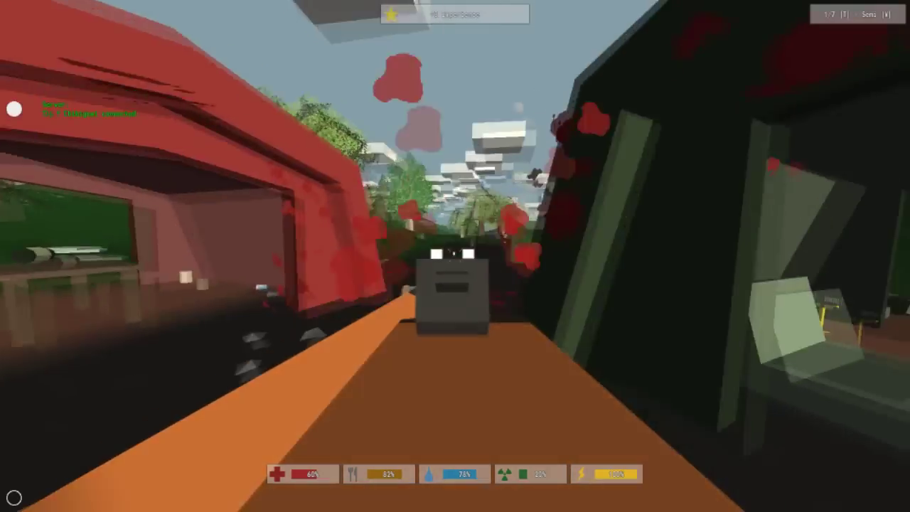
right_click(455, 256)
right_click(455, 256)
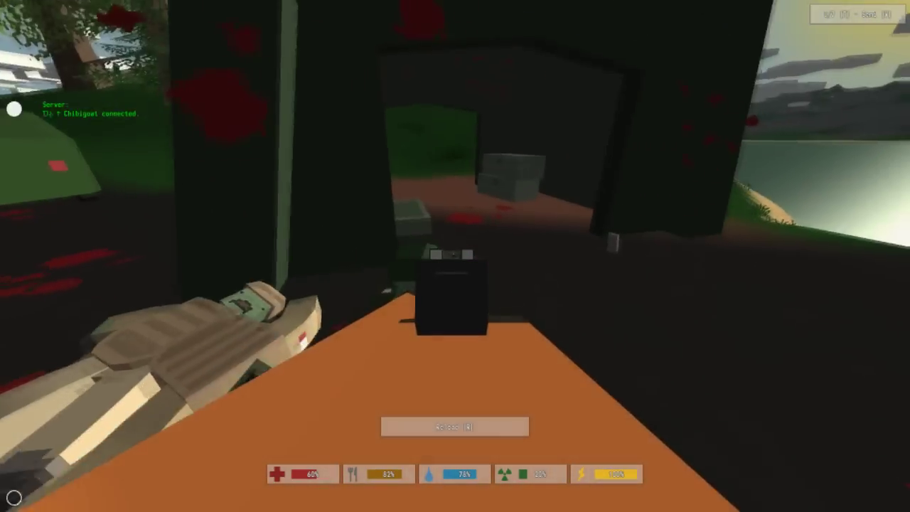
right_click(455, 256)
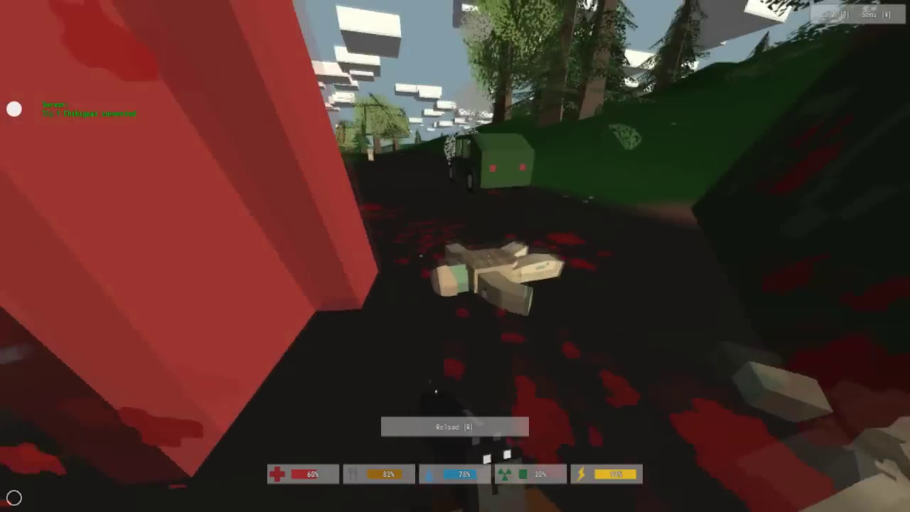
key(r)
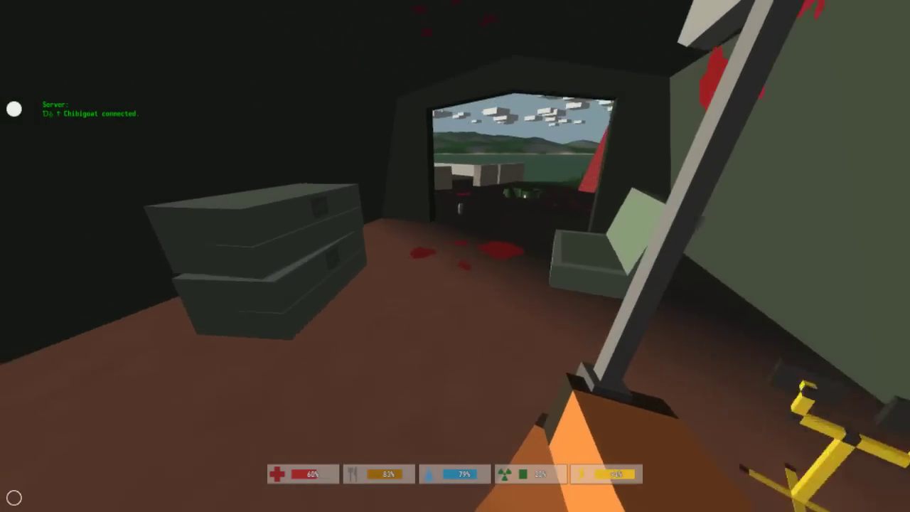
Kill the nearby zombie with melee blows from the pole weapon
key(1)
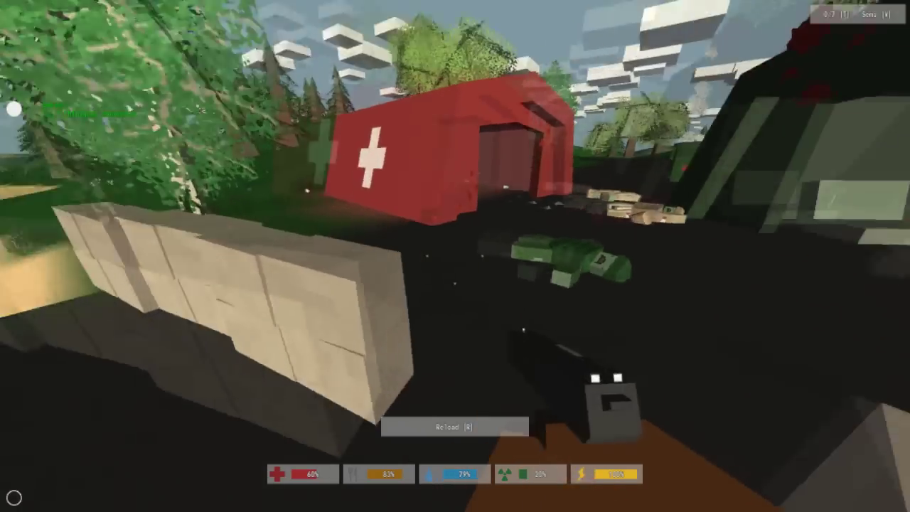
key(2)
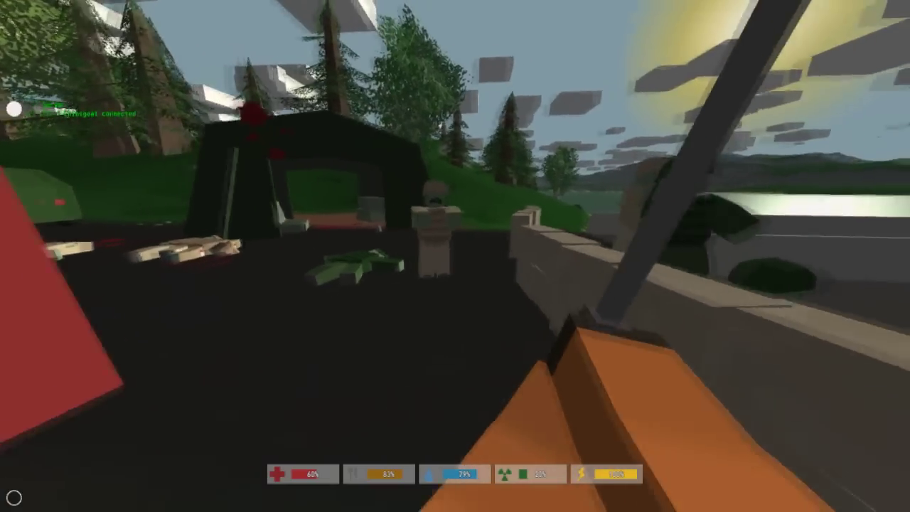
click(455, 256)
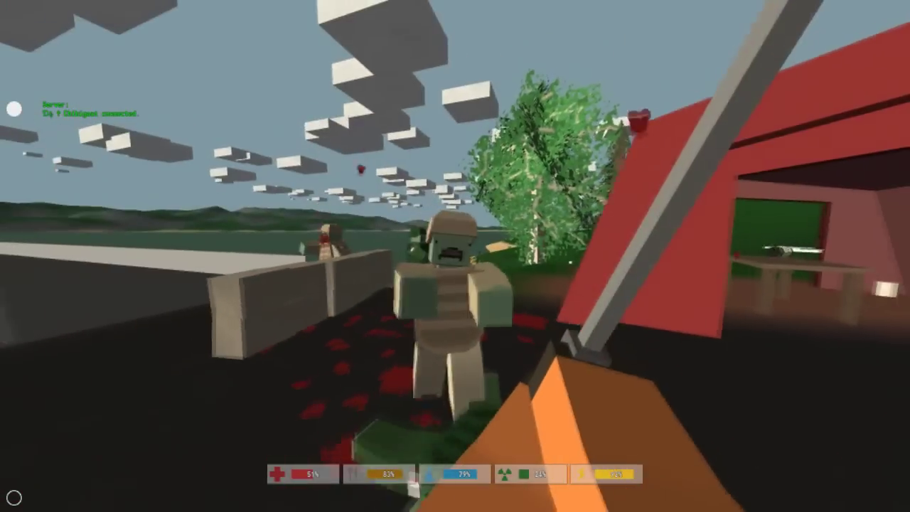
click(455, 256)
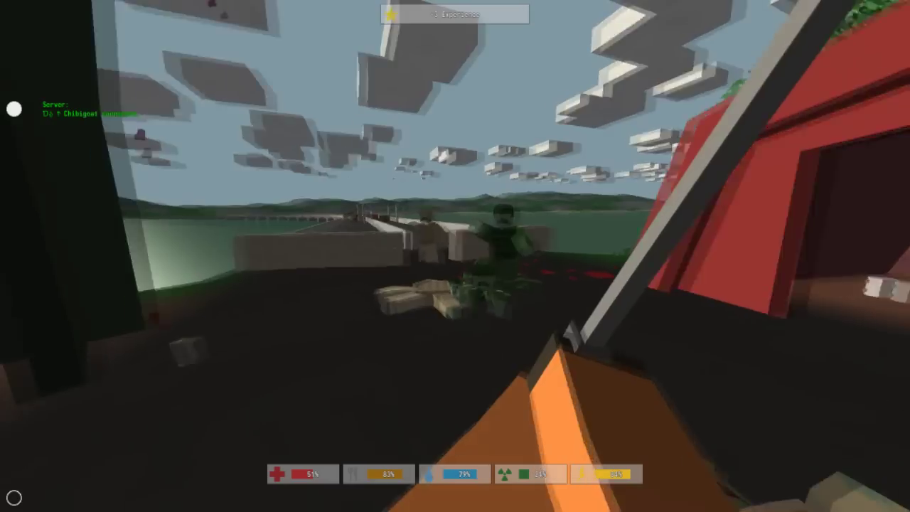
Check the tents past the military truck and head down the long road
key(w)
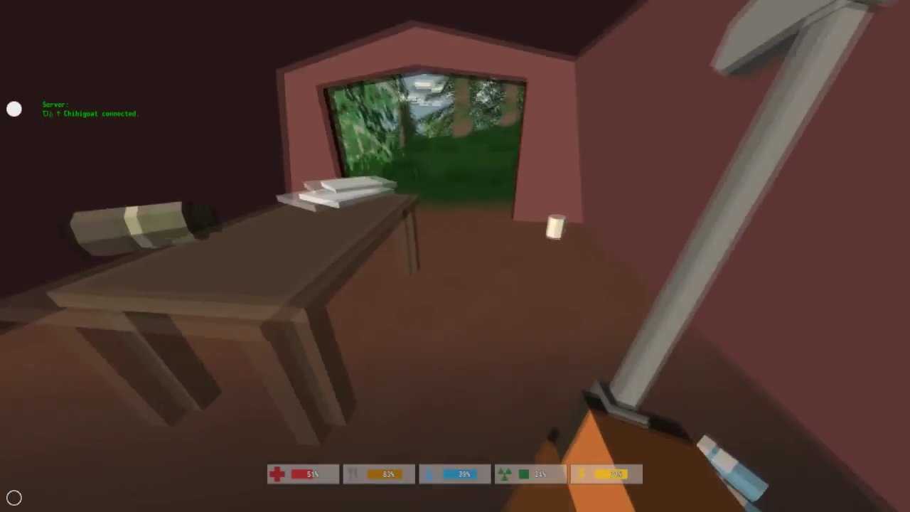
key(w)
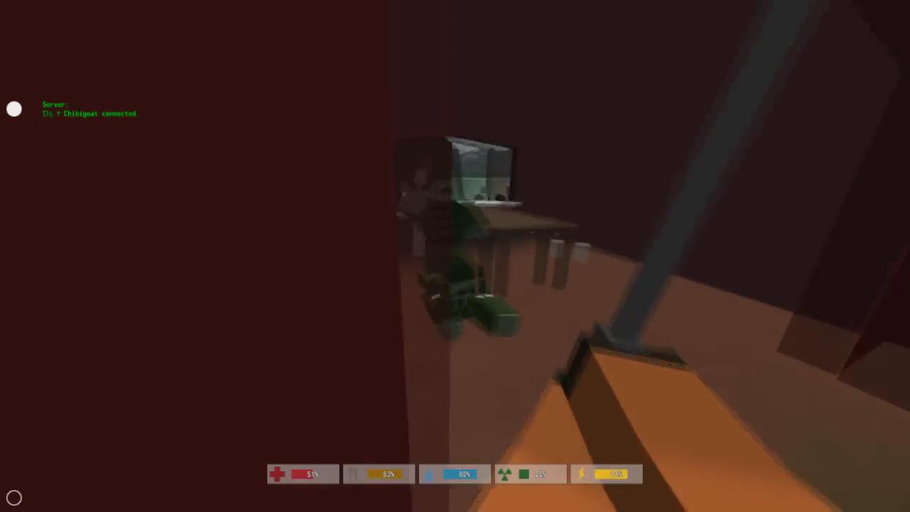
key(w)
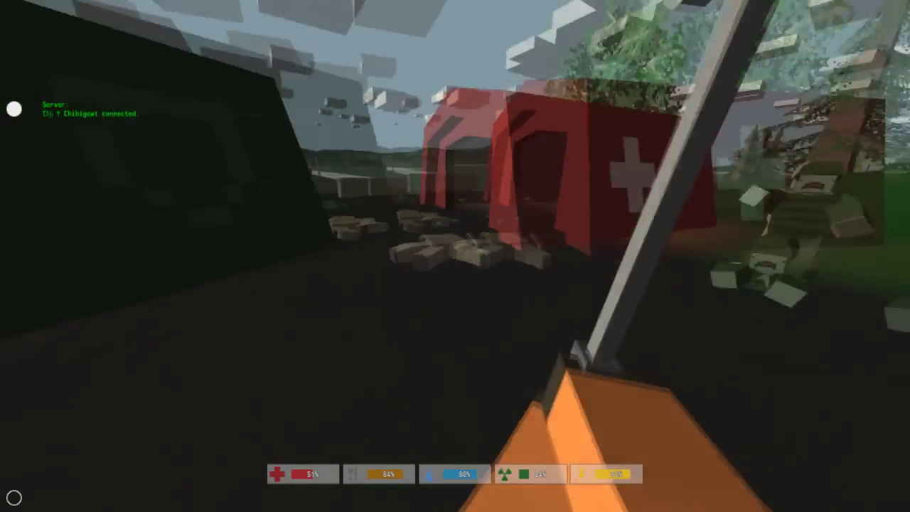
key(w)
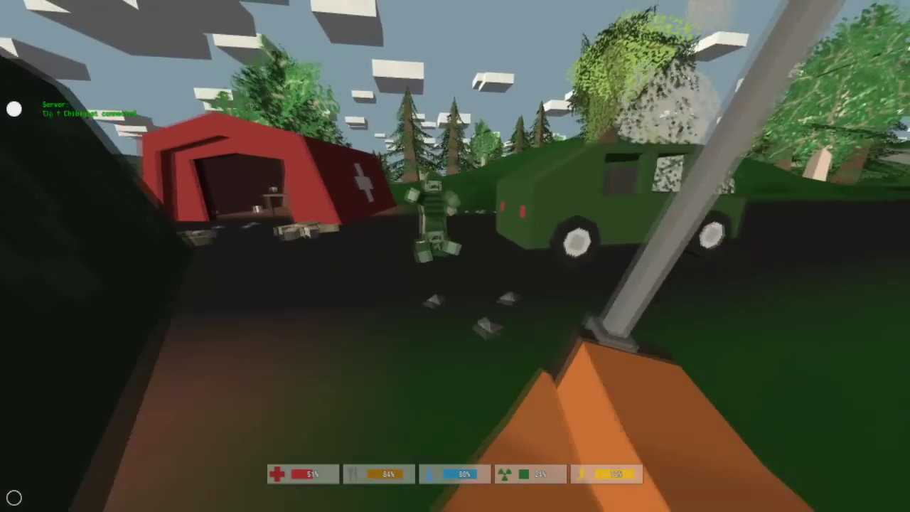
key(w)
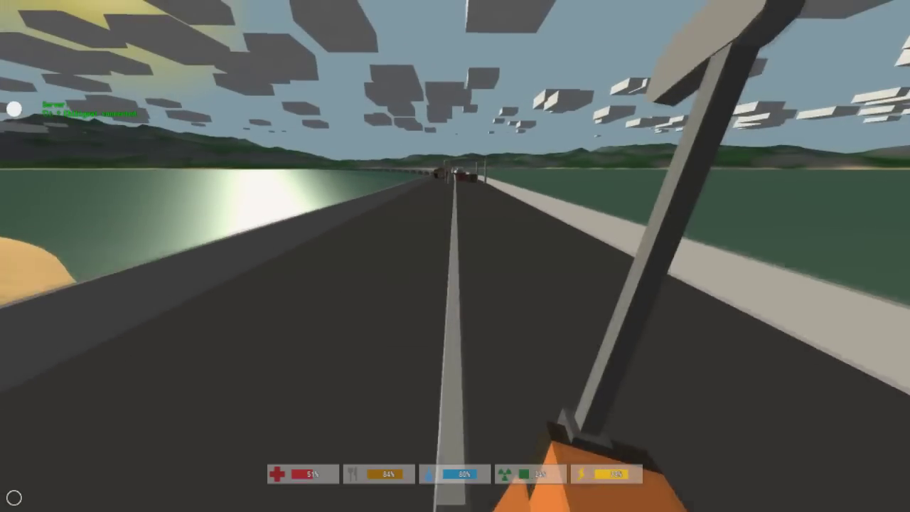
key(w)
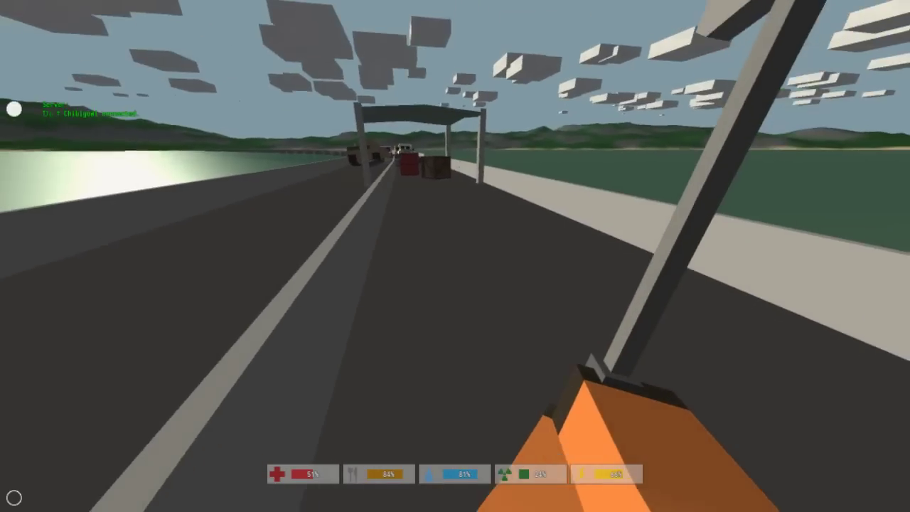
Walk along the bridge, under the gate, and onto the boat deck facing the zombie
key(w)
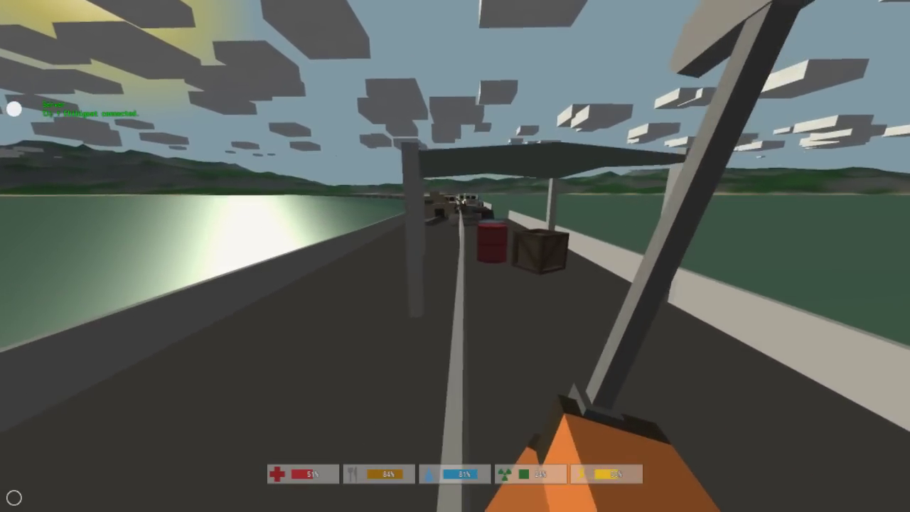
key(w)
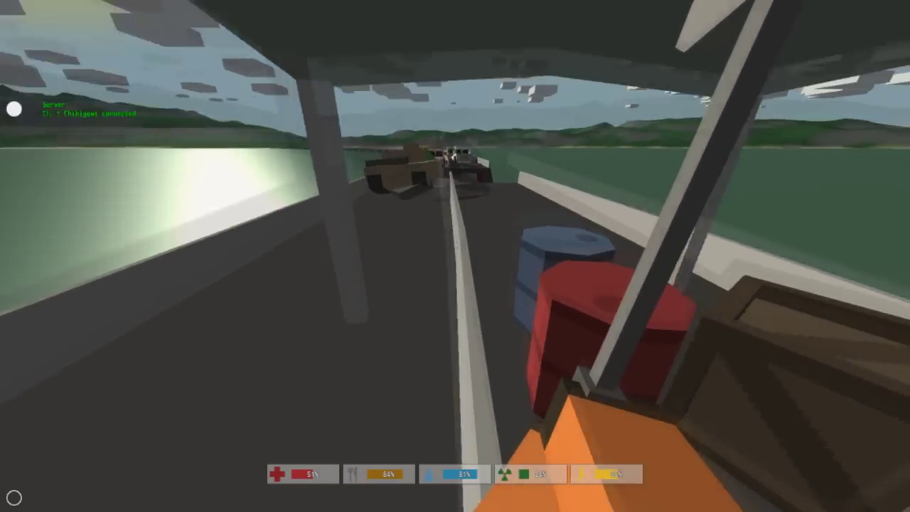
key(w)
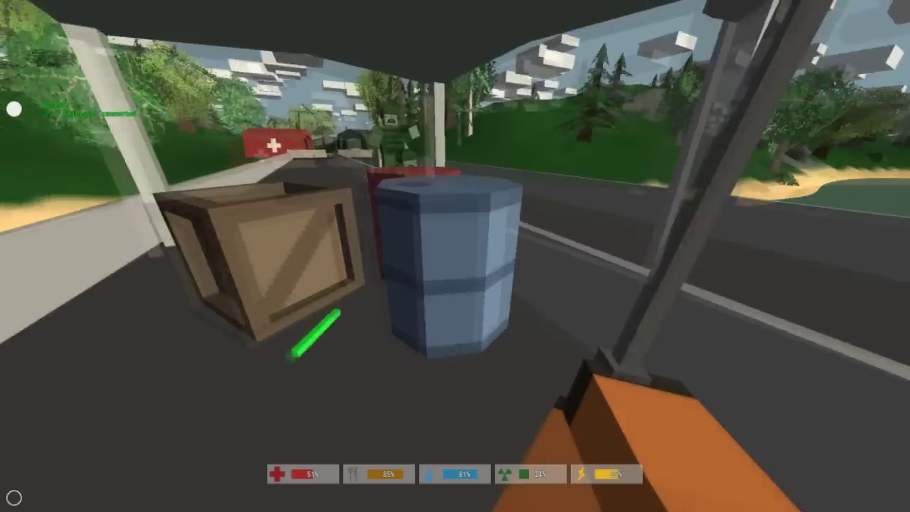
key(w)
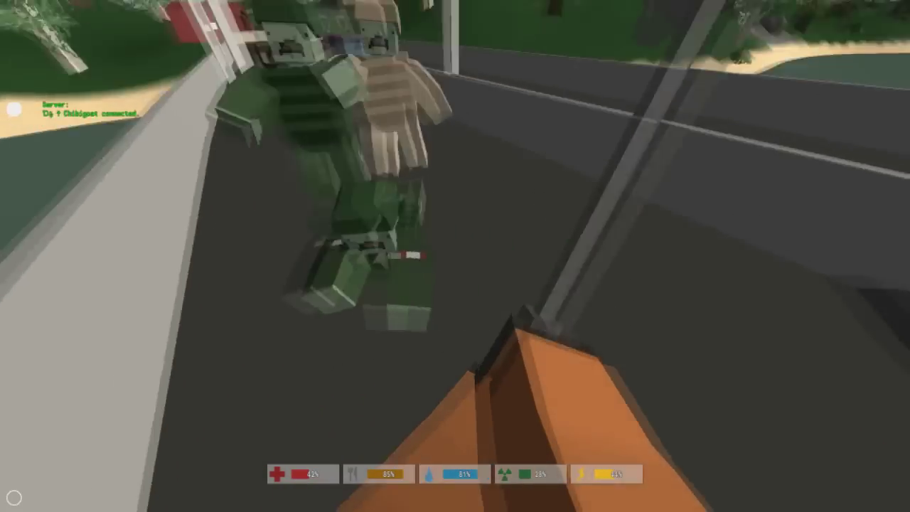
key(w)
key(w)
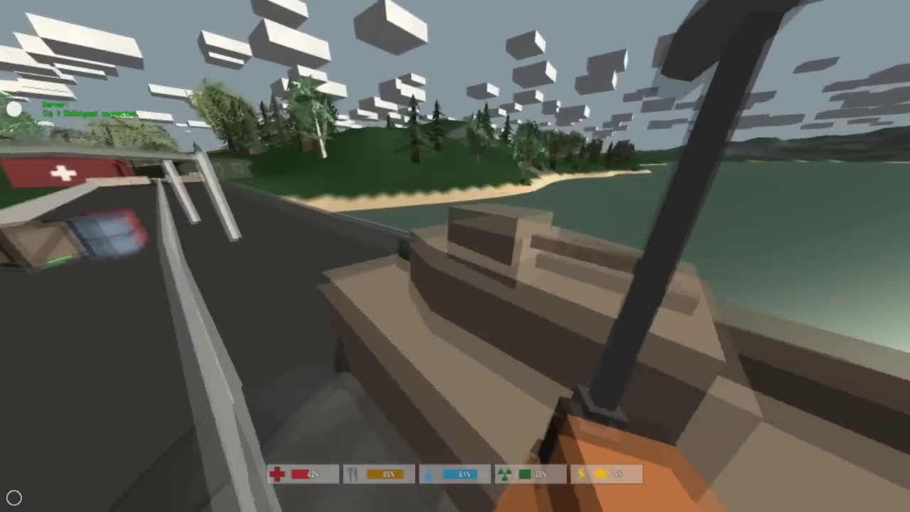
key(w)
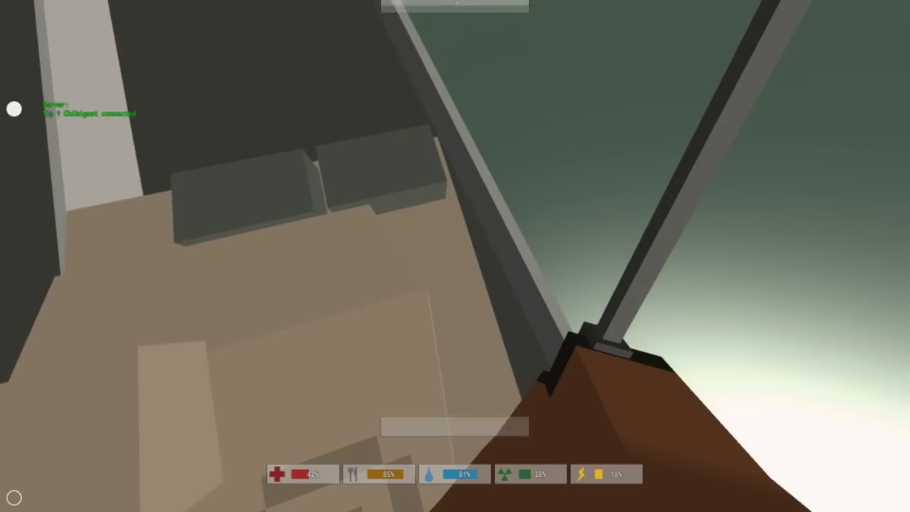
key(w)
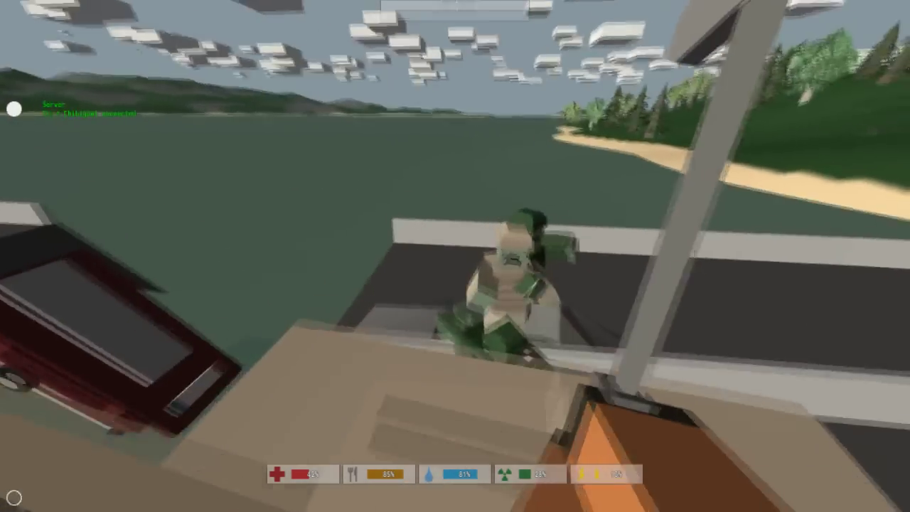
key(w)
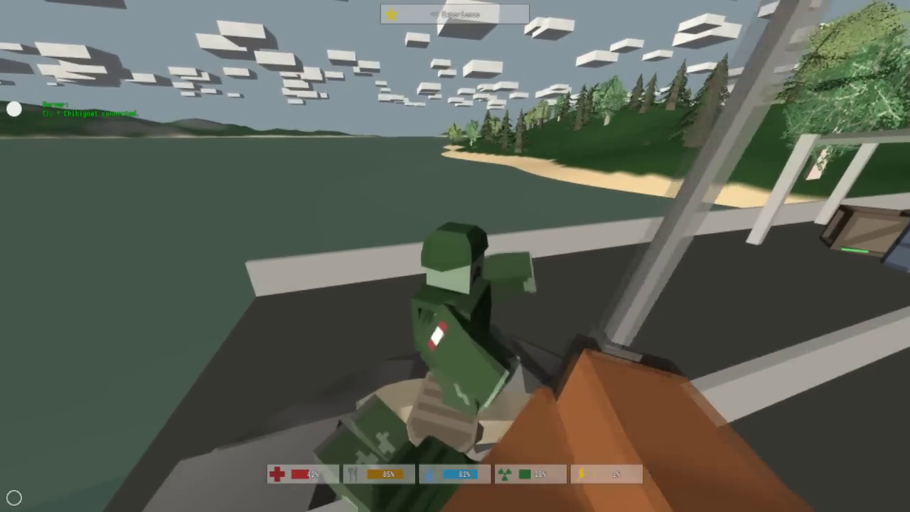
Kill the helmeted soldier zombie with repeated pickaxe blows, then open the backpack
click(455, 256)
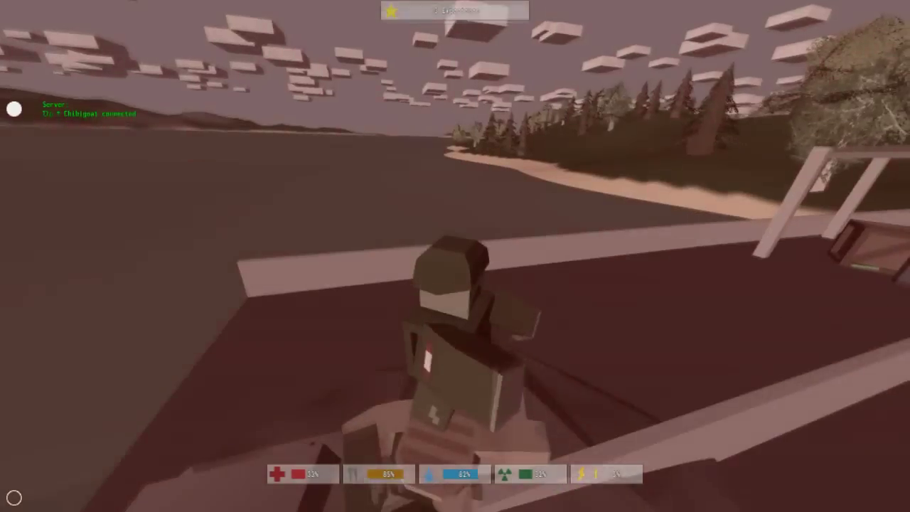
key(w)
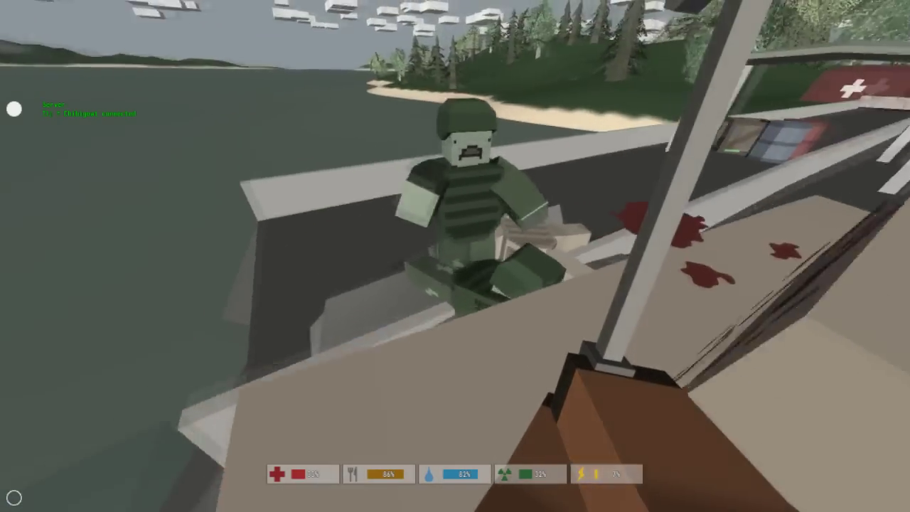
click(455, 256)
click(455, 256)
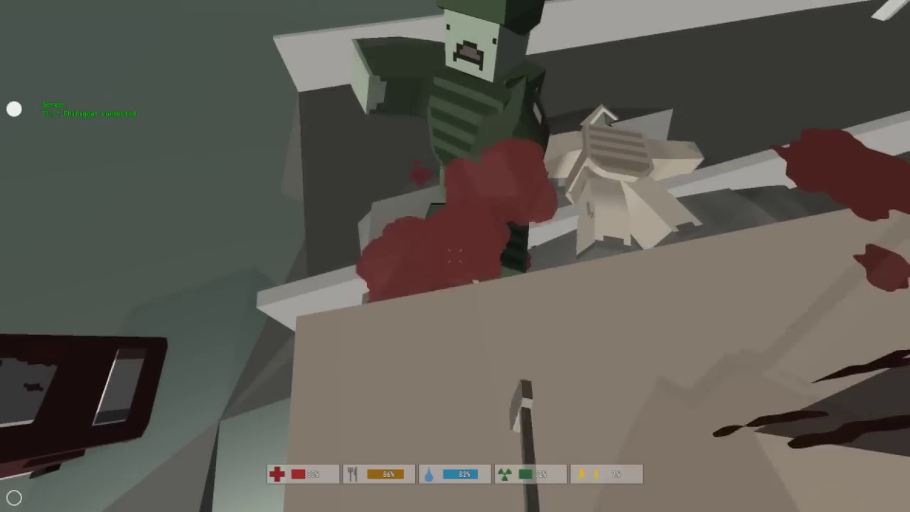
click(455, 256)
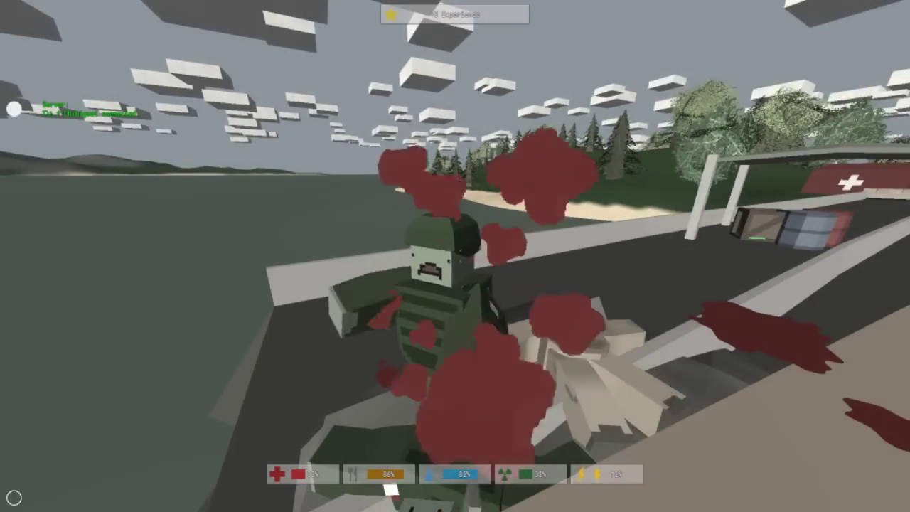
click(455, 256)
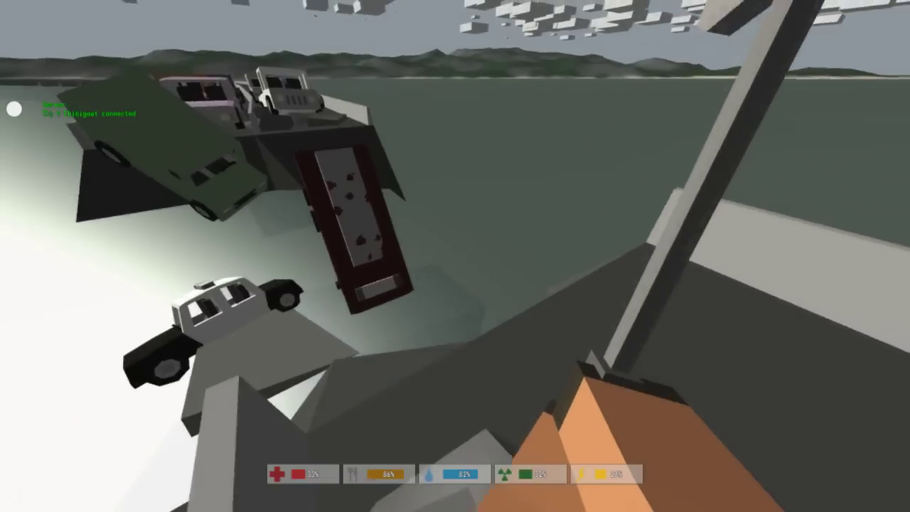
click(455, 256)
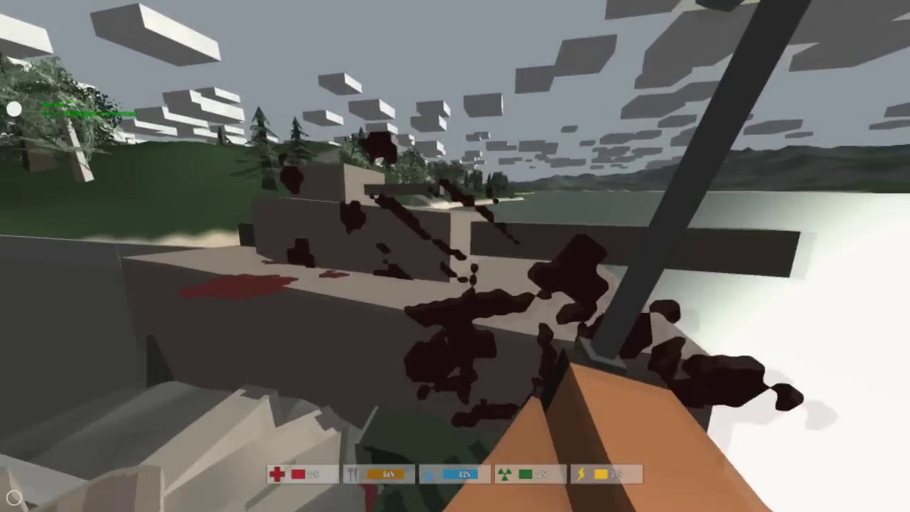
key(g)
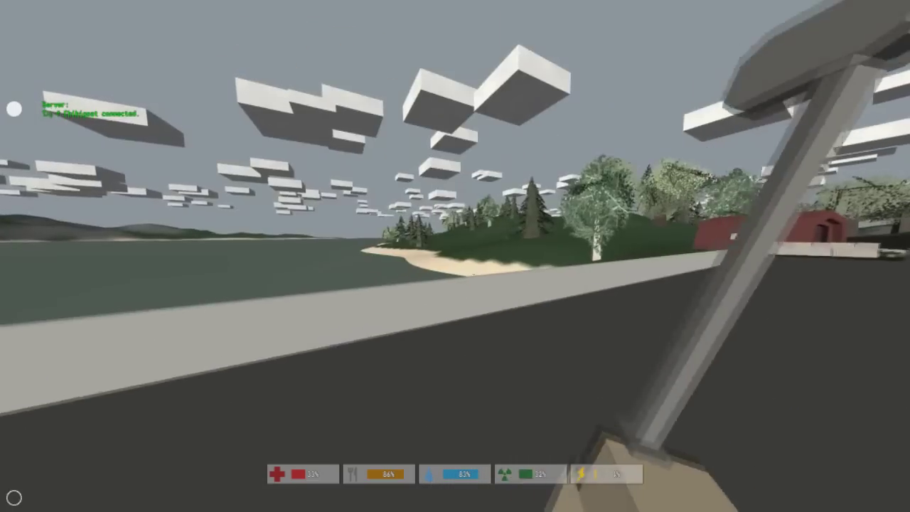
Switch to the pistol, inspect the Military Bullets, and take the Painkillers into hand
key(2)
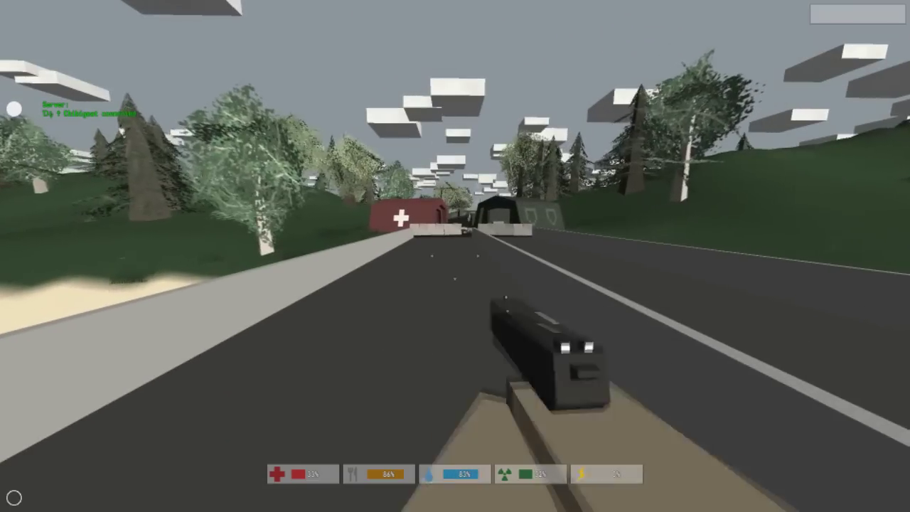
key(g)
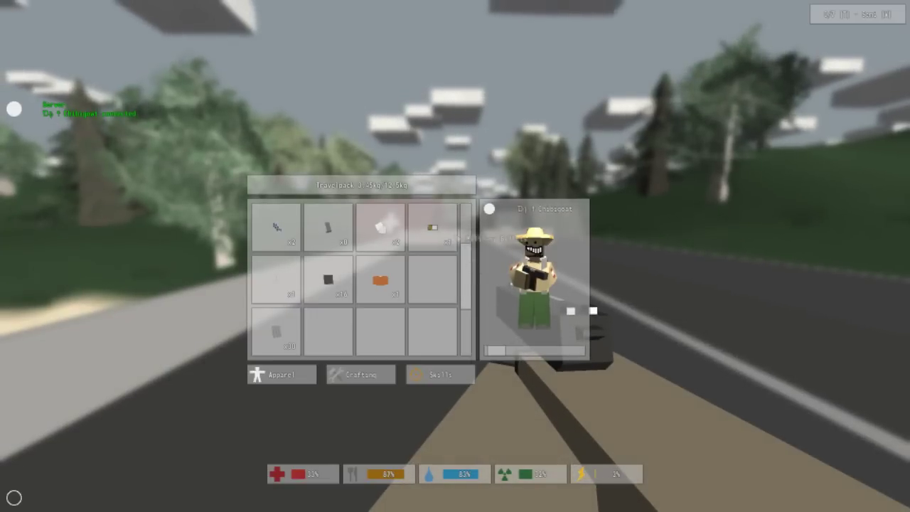
click(433, 227)
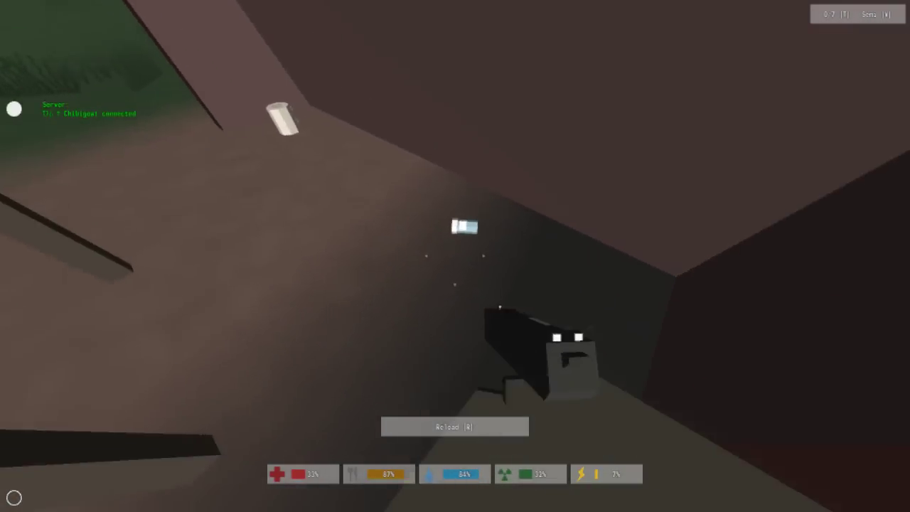
key(g)
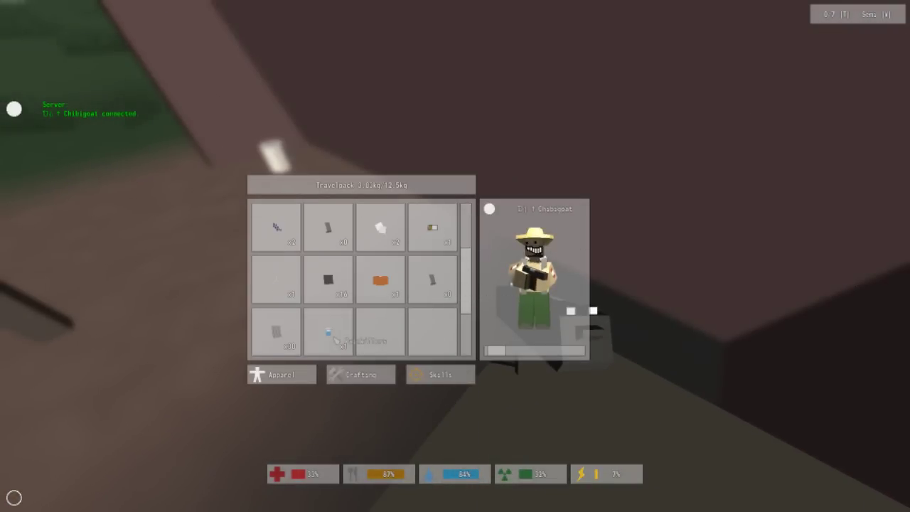
click(329, 332)
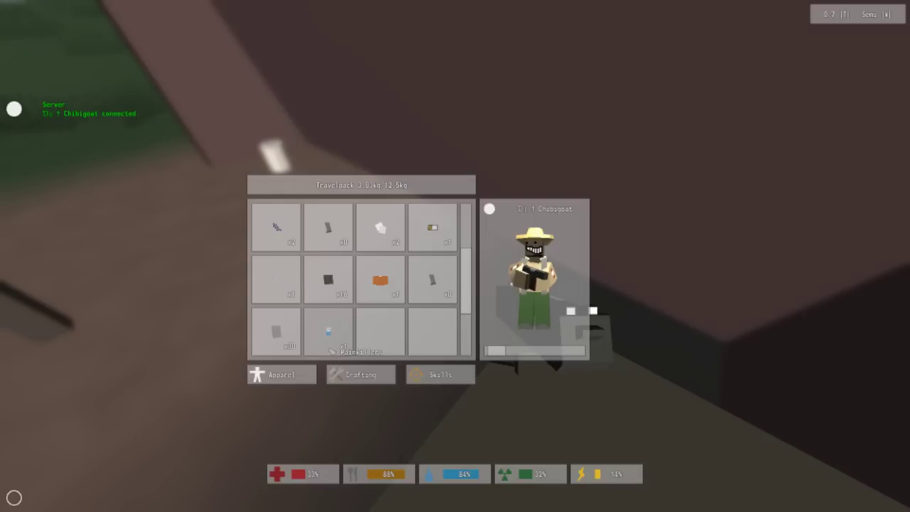
click(331, 342)
key(g)
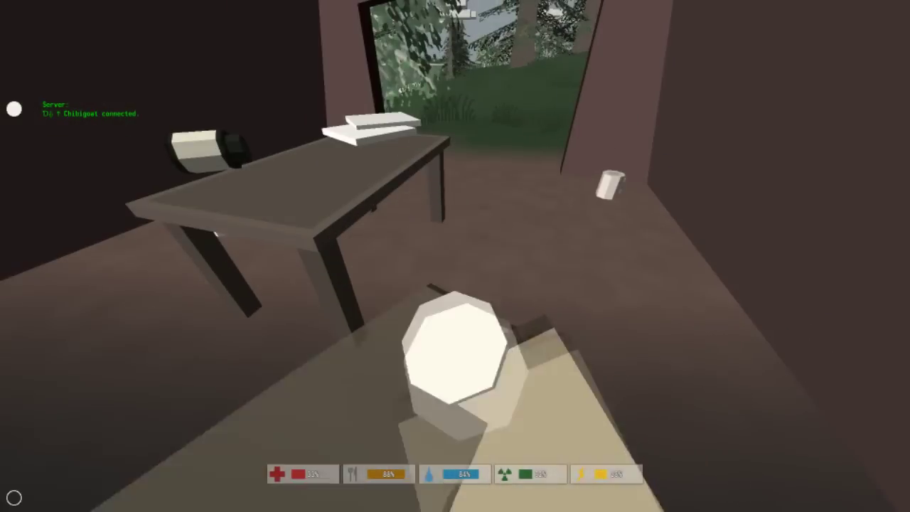
Take the painkillers and pick up the floor items, including a bowl and a can
click(455, 256)
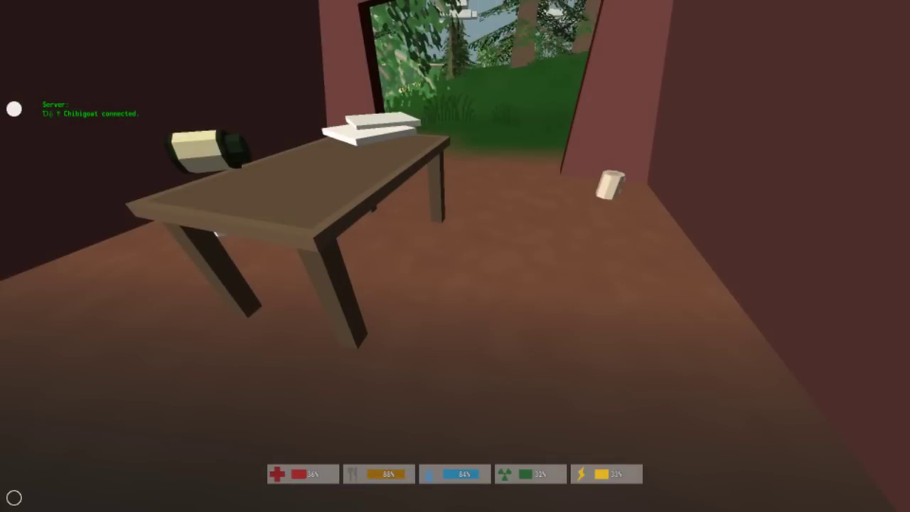
key(f)
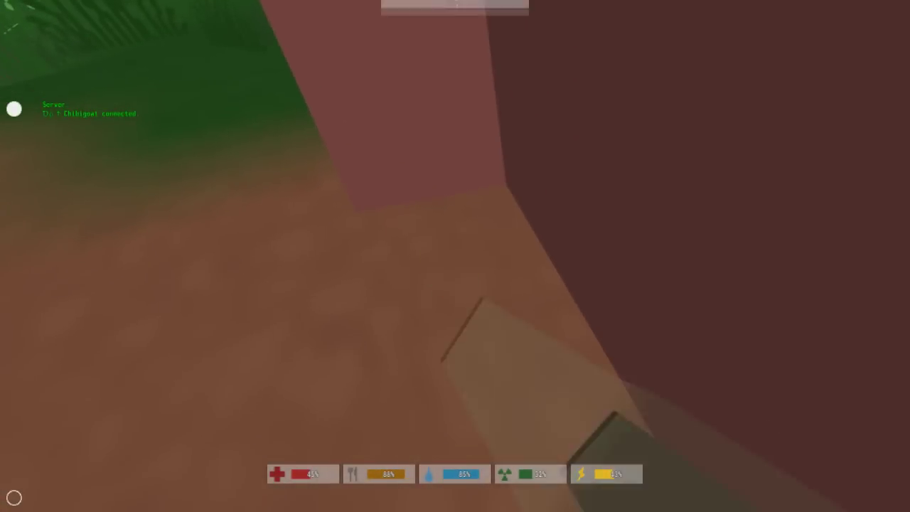
key(f)
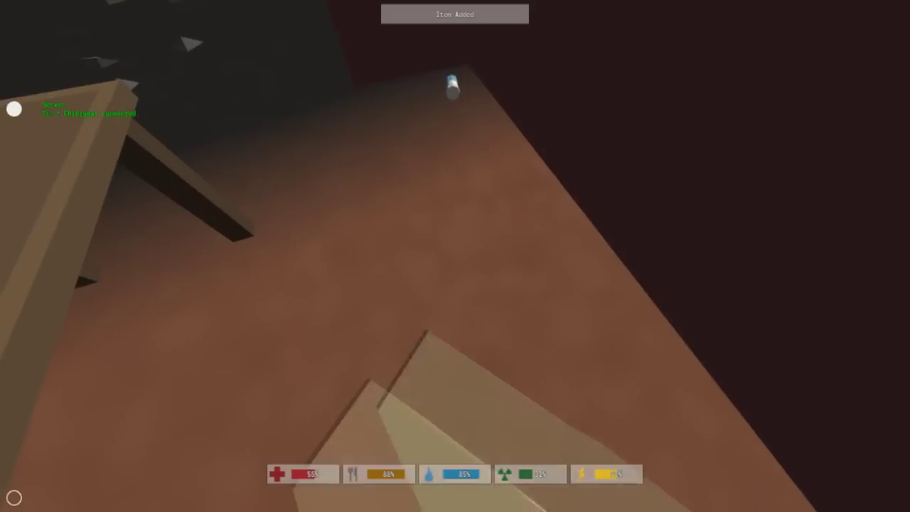
key(f)
Hold the Bandage from the backpack and apply it to restore health
key(g)
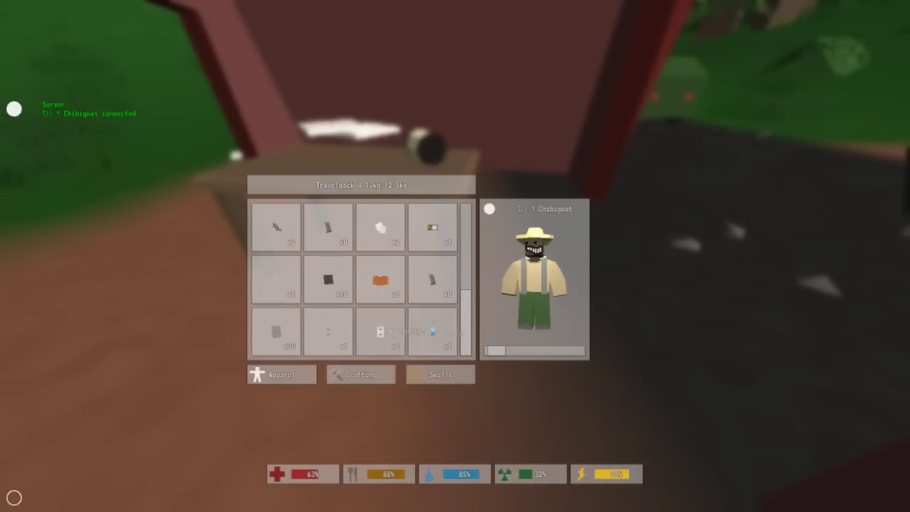
click(380, 332)
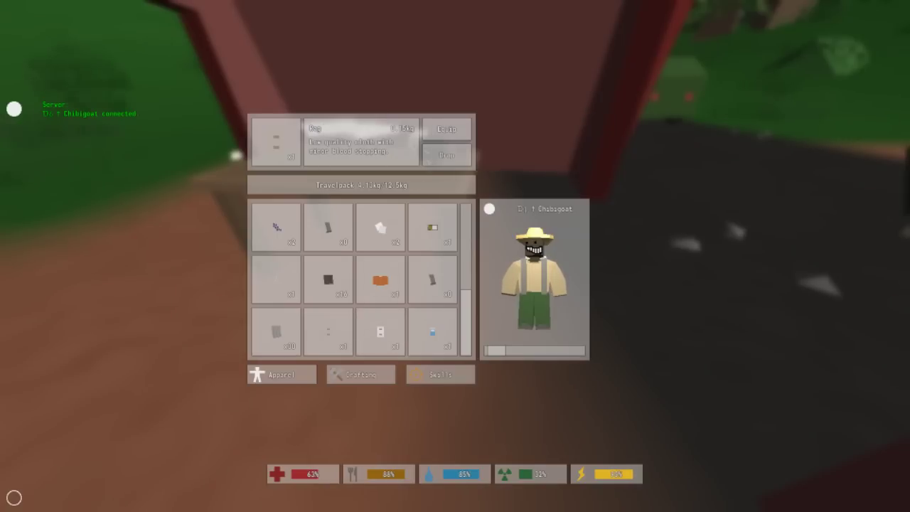
click(448, 130)
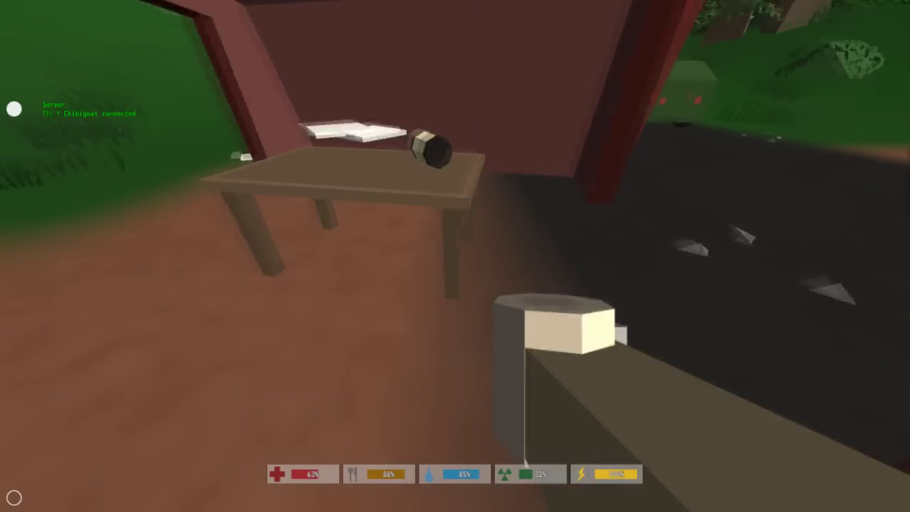
click(455, 255)
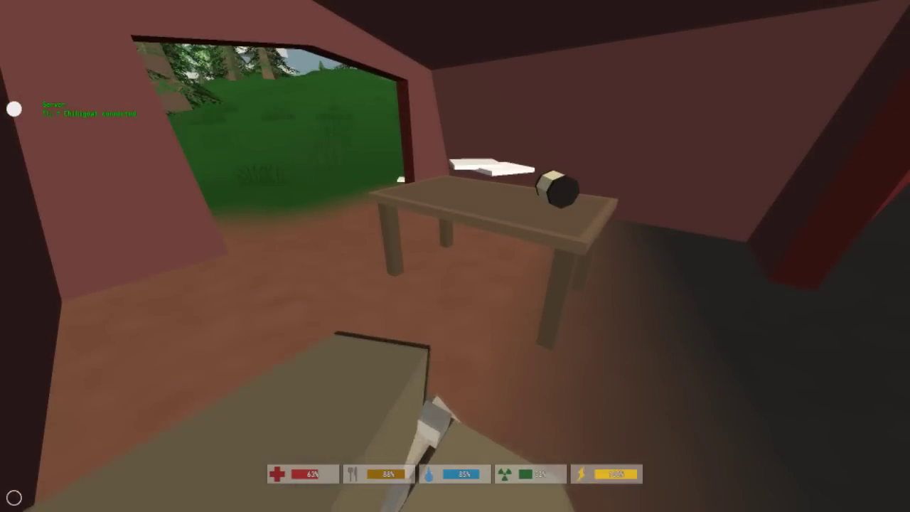
Pick up the vitamins from the table and check them in the inventory
key(w)
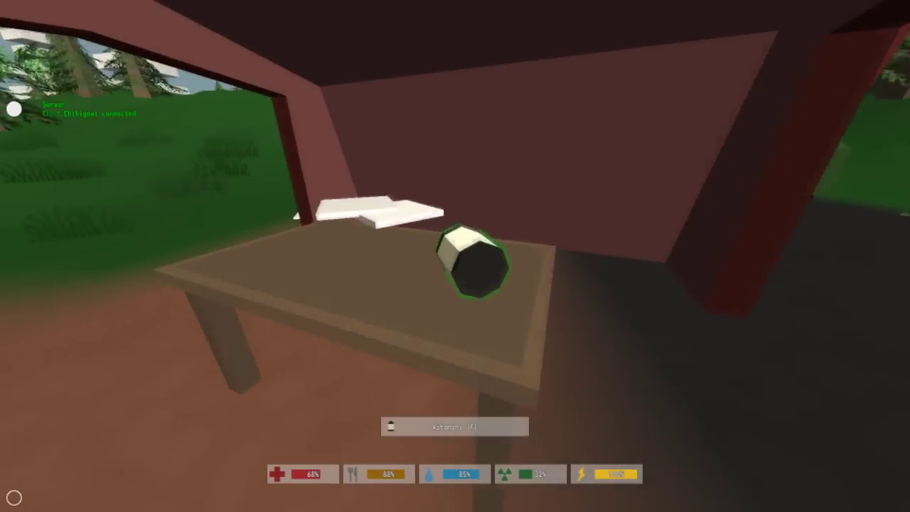
key(f)
key(g)
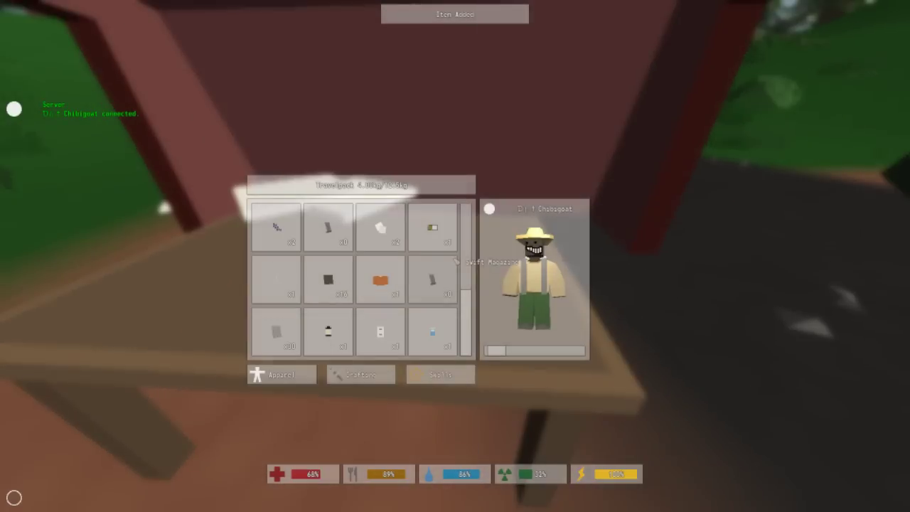
click(329, 333)
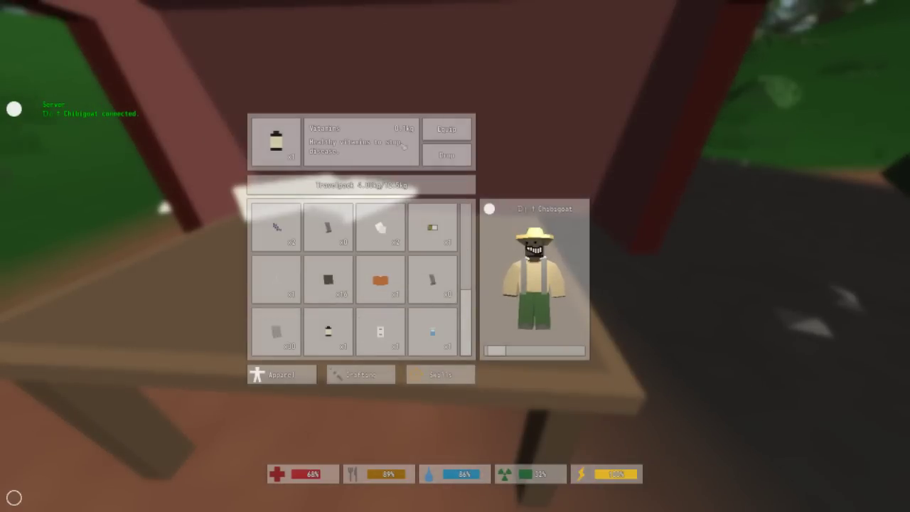
key(g)
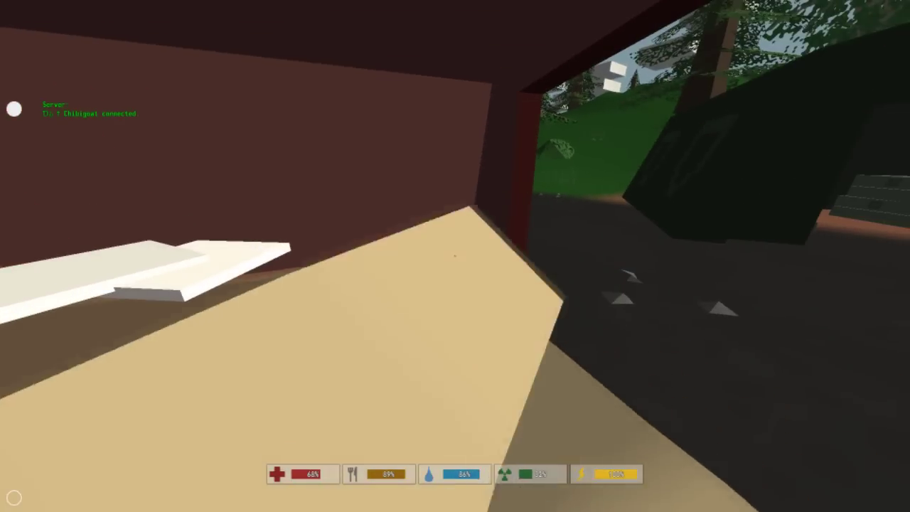
Walk out toward the lake, switch to the pistol, and grab the orange item
key(w)
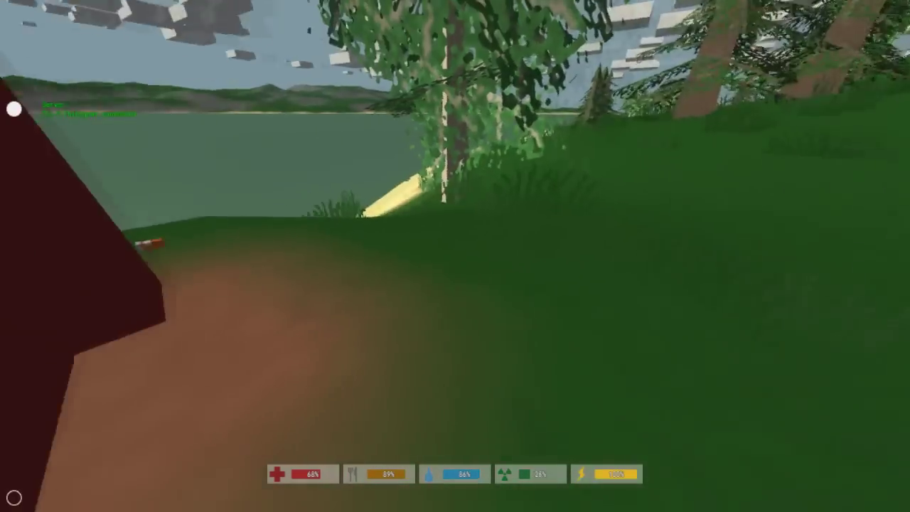
key(1)
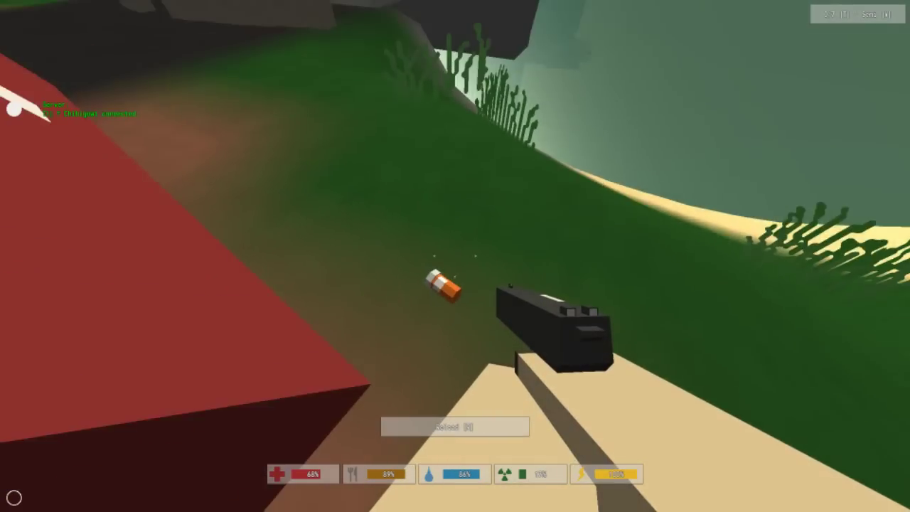
key(f)
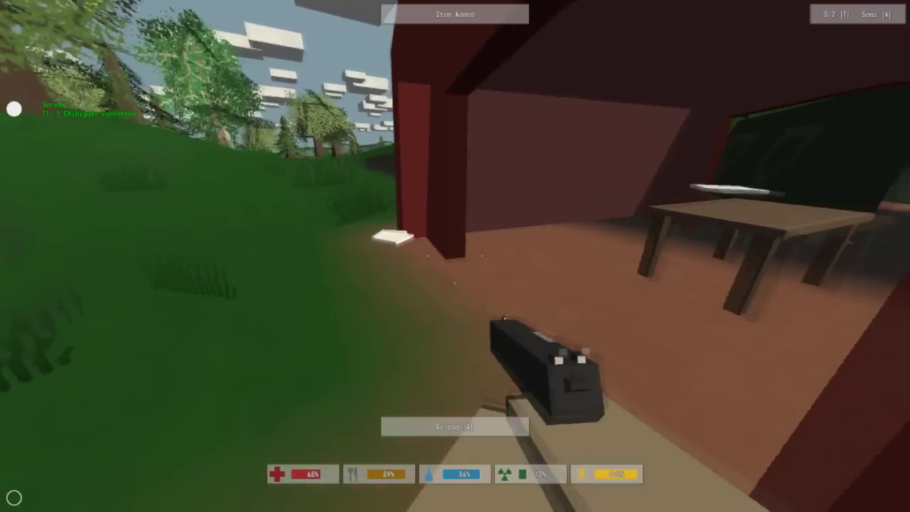
Switch to the pickaxe, pass the green jeep, and smash the green metal crates
key(2)
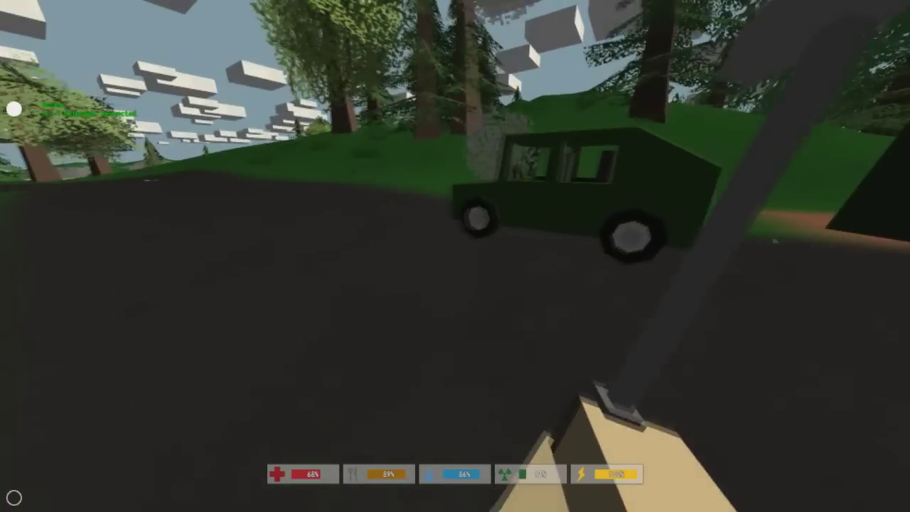
key(w)
key(w)
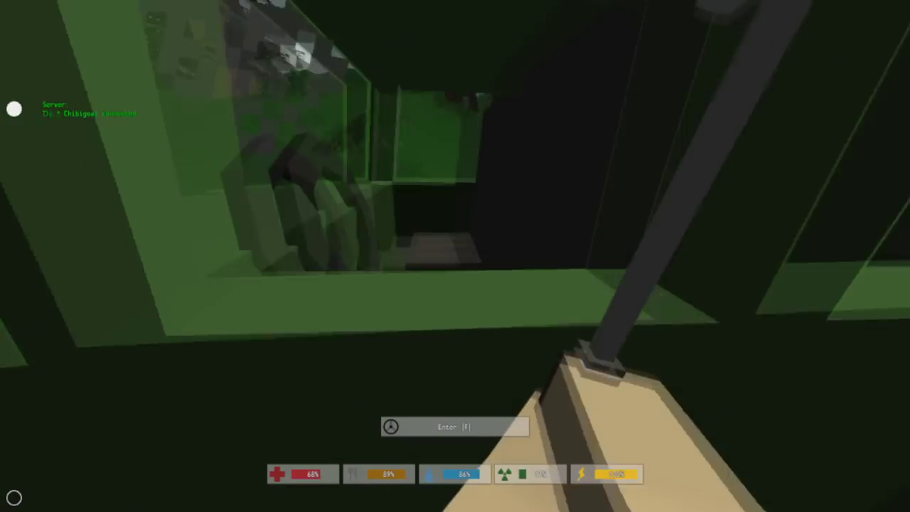
key(w)
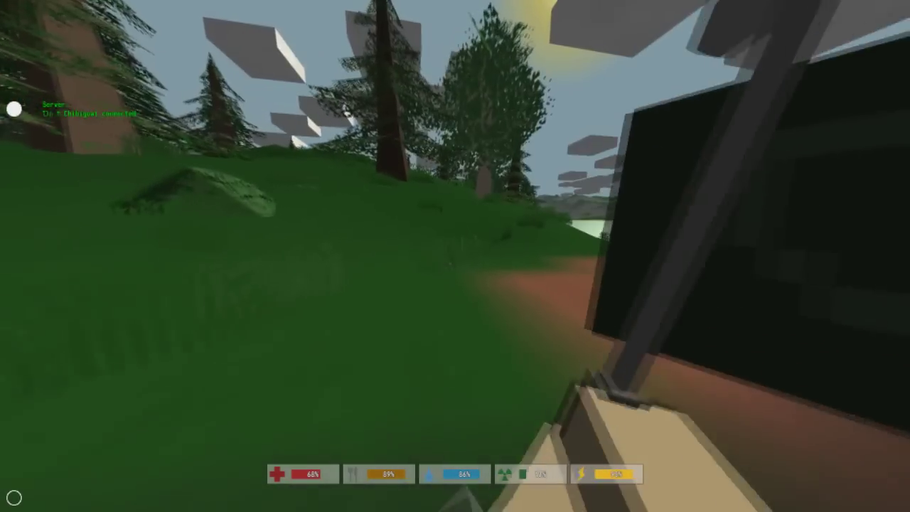
key(w)
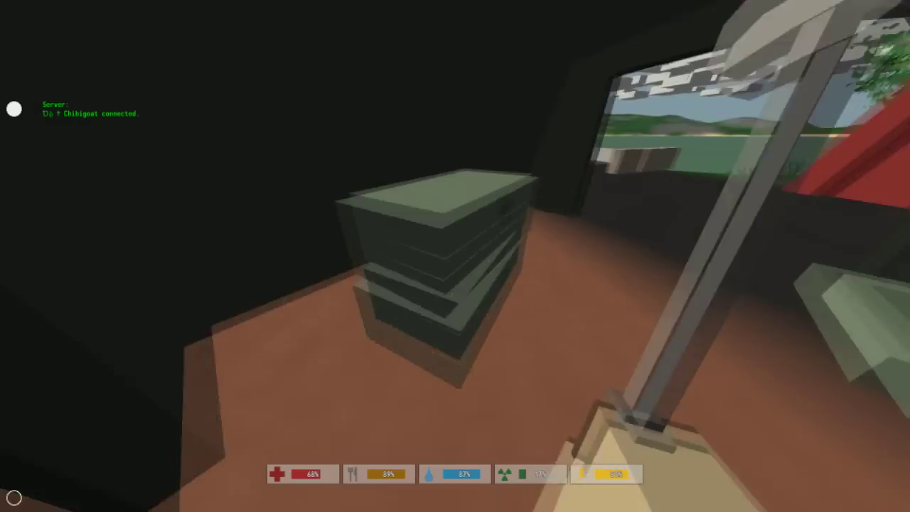
click(455, 256)
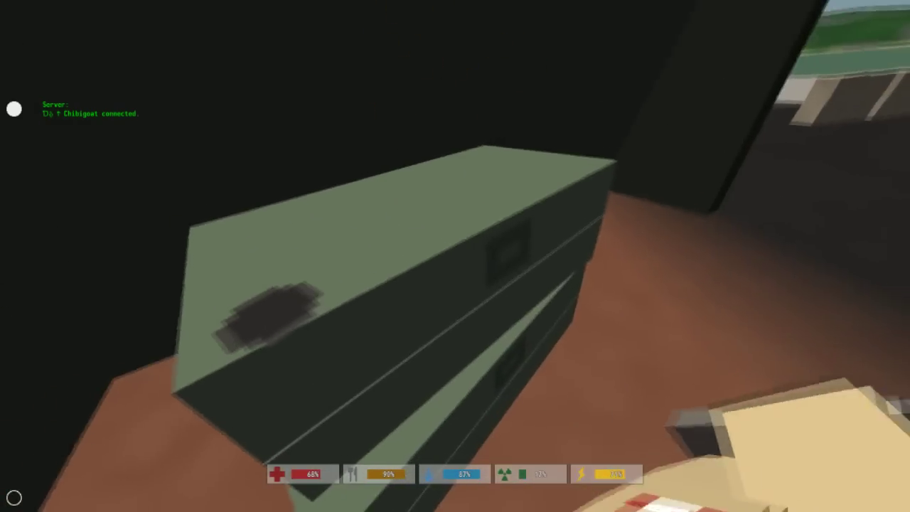
click(455, 256)
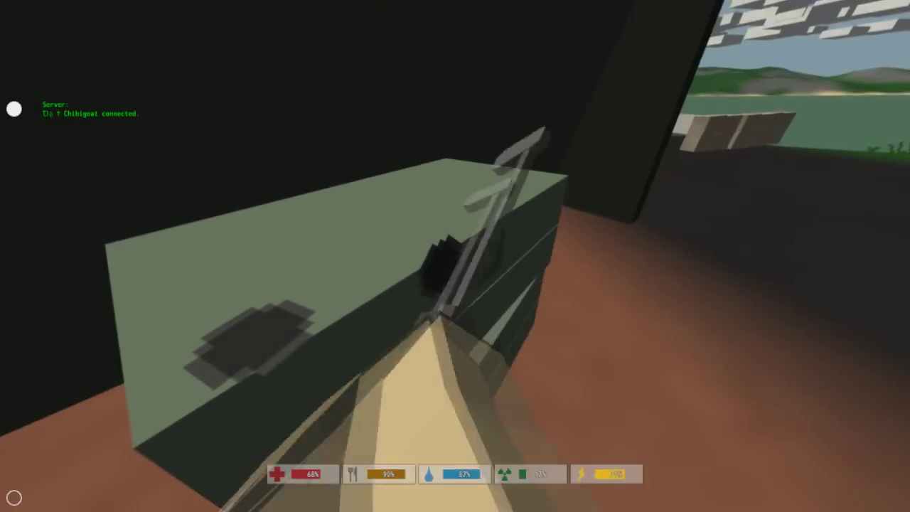
Pick up the work light and leave the tent toward the bridge
key(w)
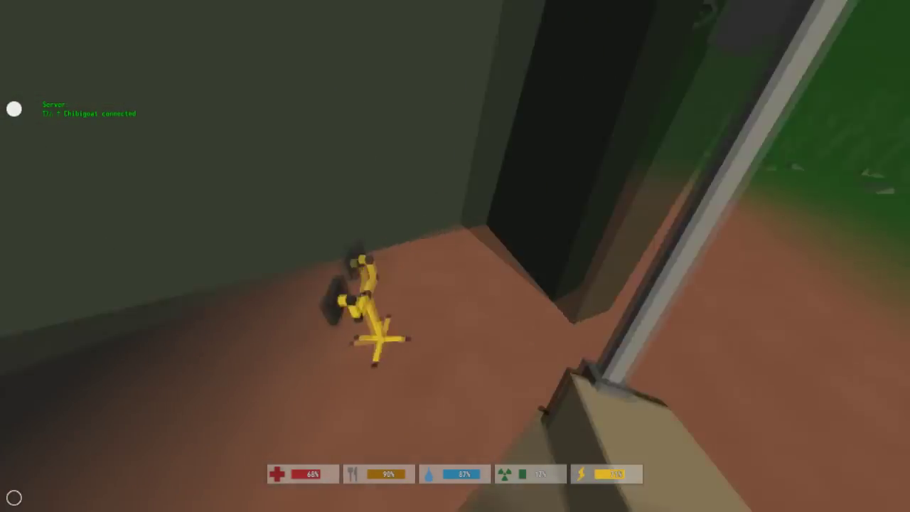
key(f)
key(w)
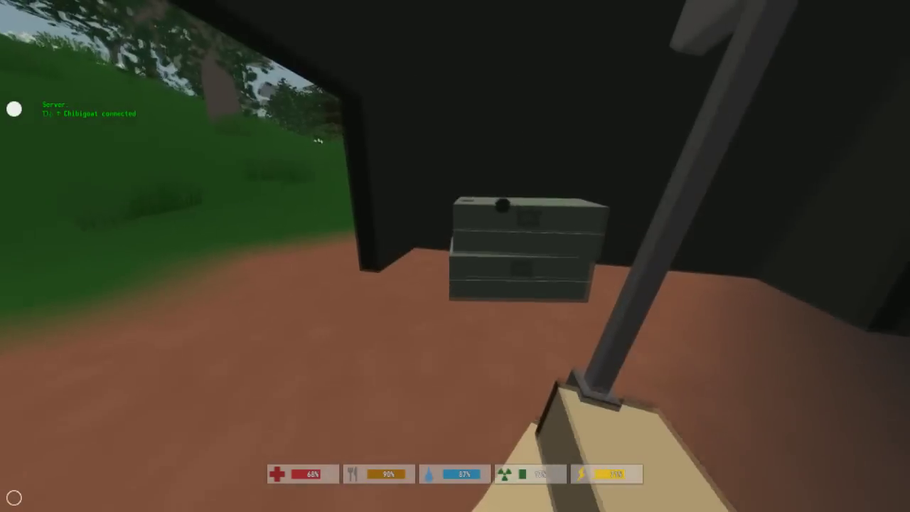
key(w)
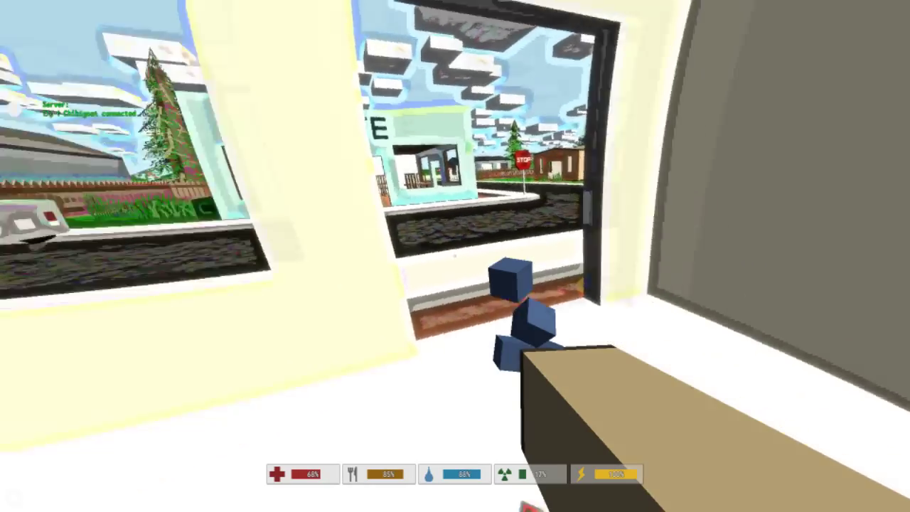
Explore the pizza shop, checking the COLA vending machine and the items on the kitchen stoves
key(w)
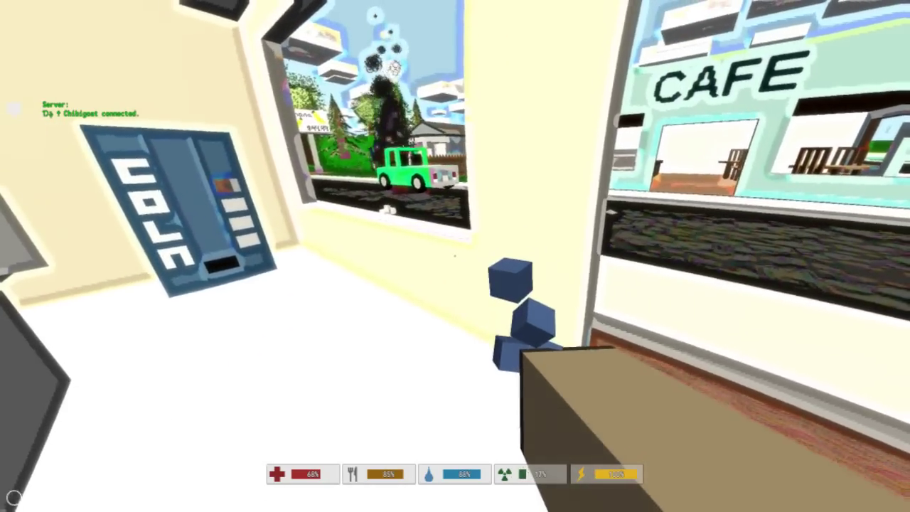
key(w)
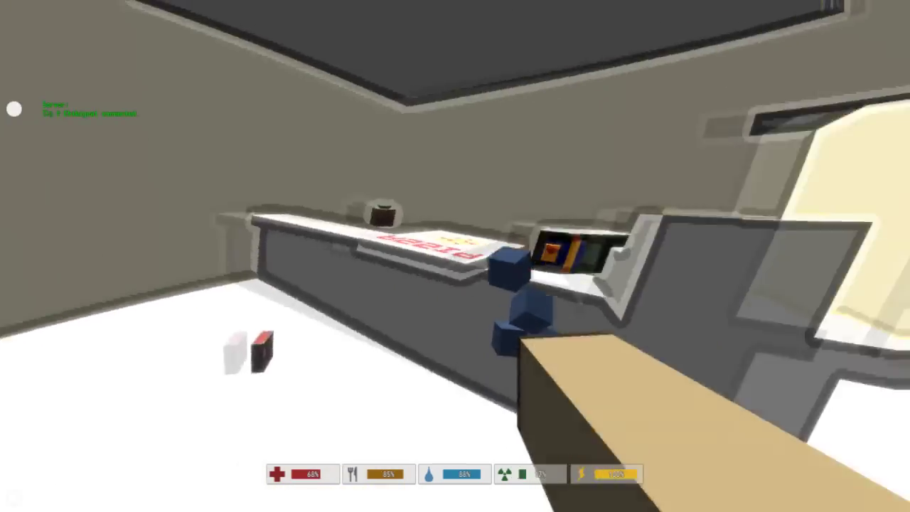
key(w)
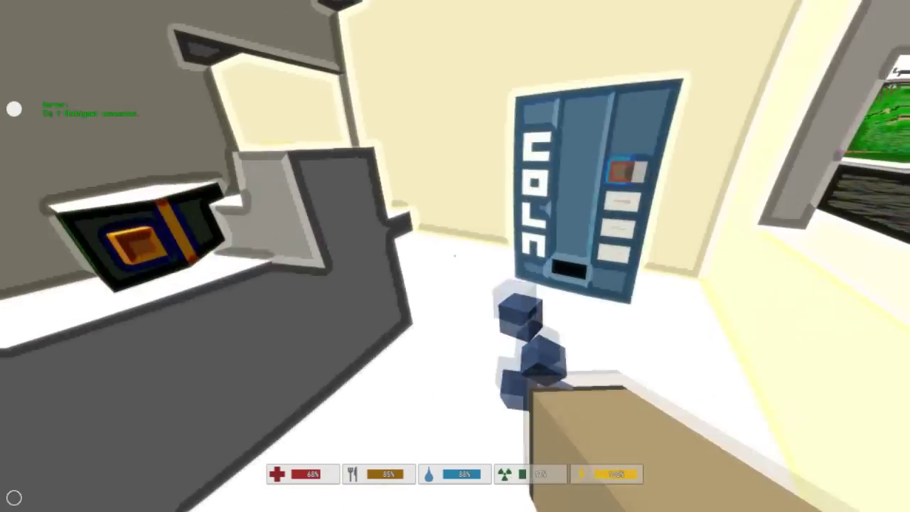
key(w)
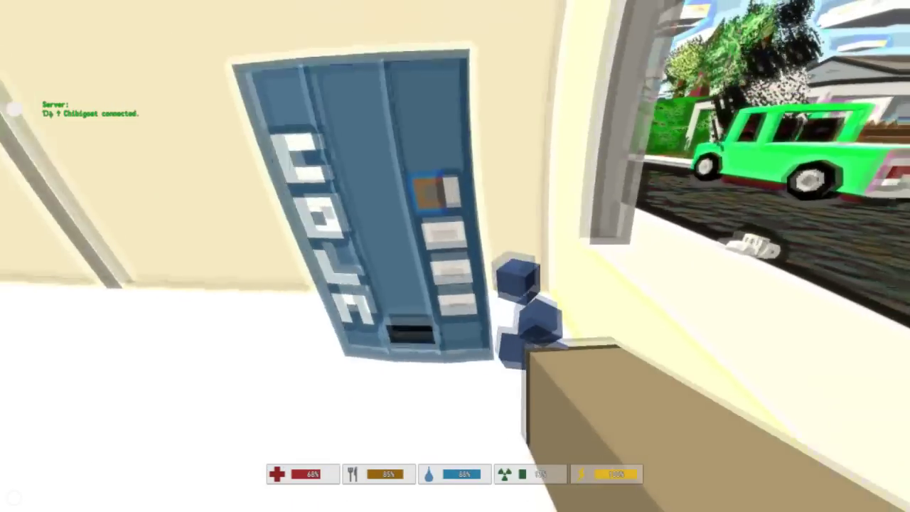
key(w)
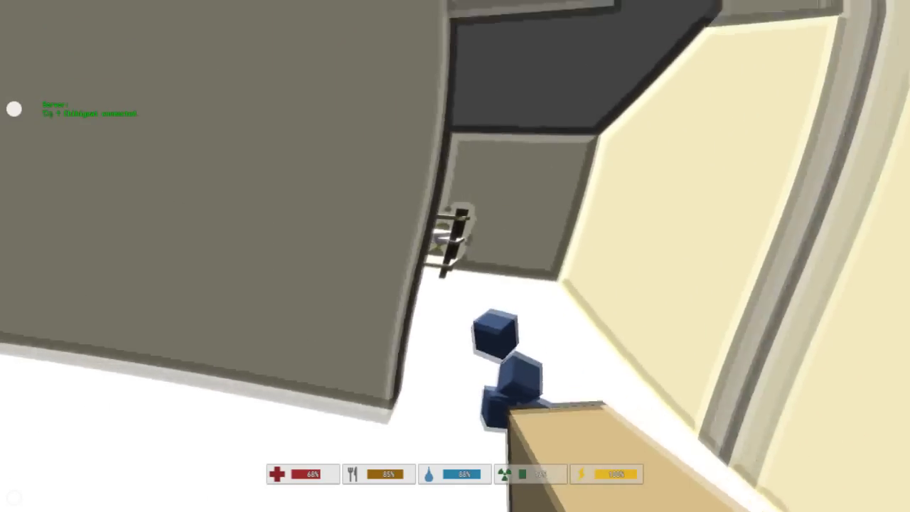
key(w)
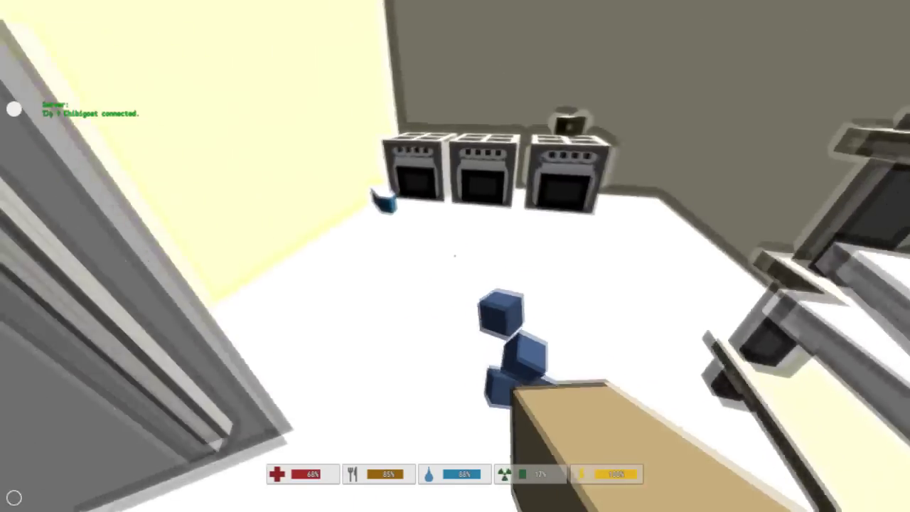
key(w)
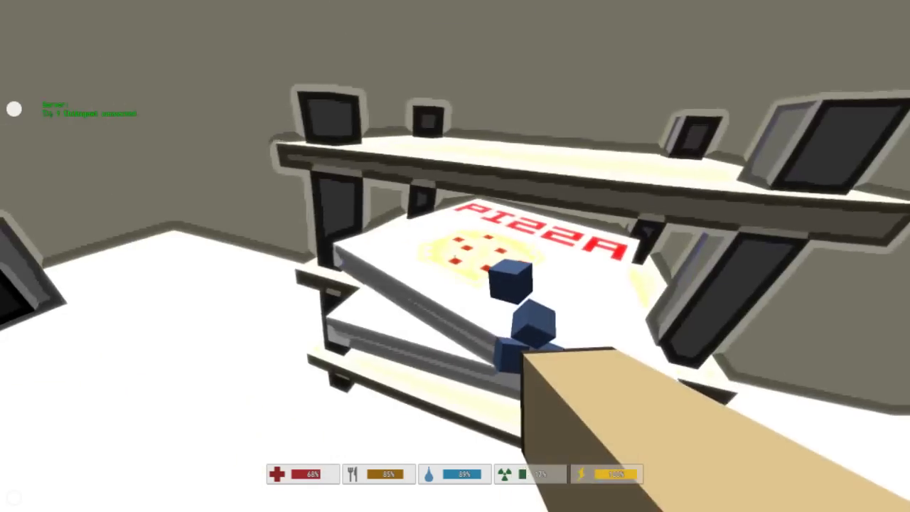
key(w)
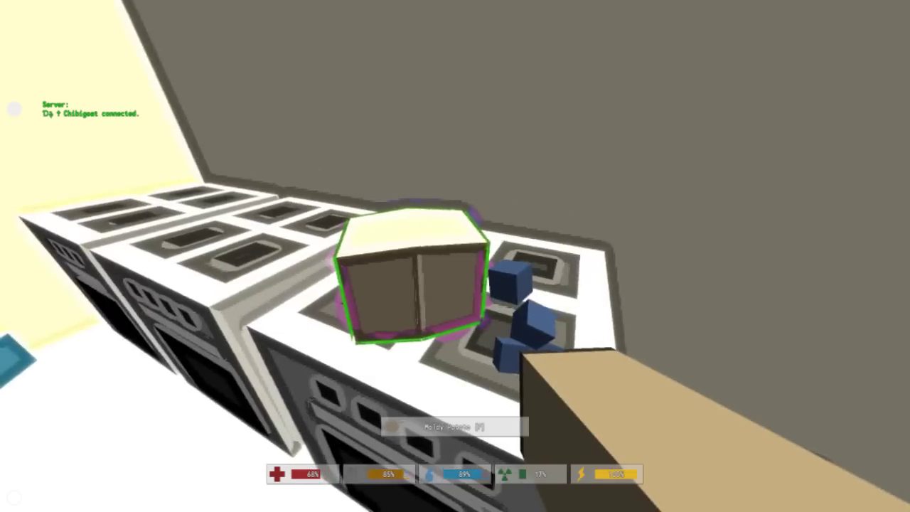
key(w)
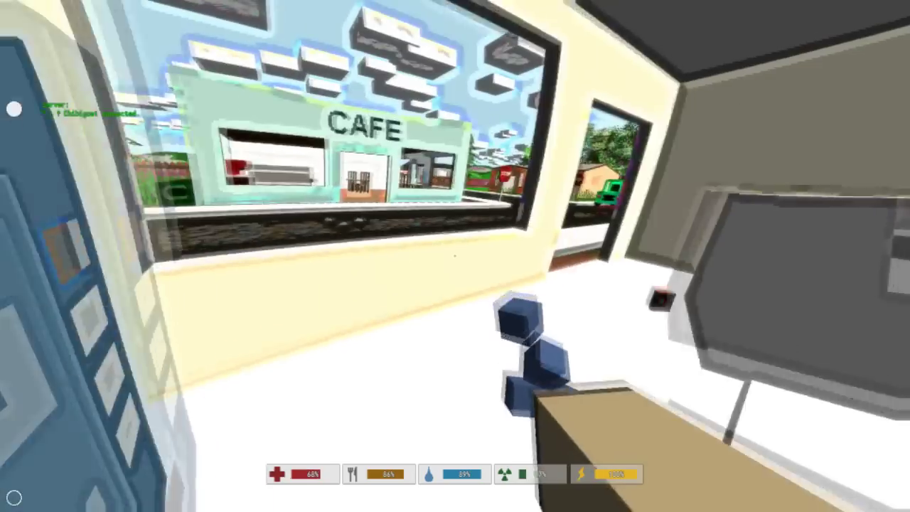
key(w)
Head to the store past the green ammo crate, check its counter and shelves, and open the inventory
key(w)
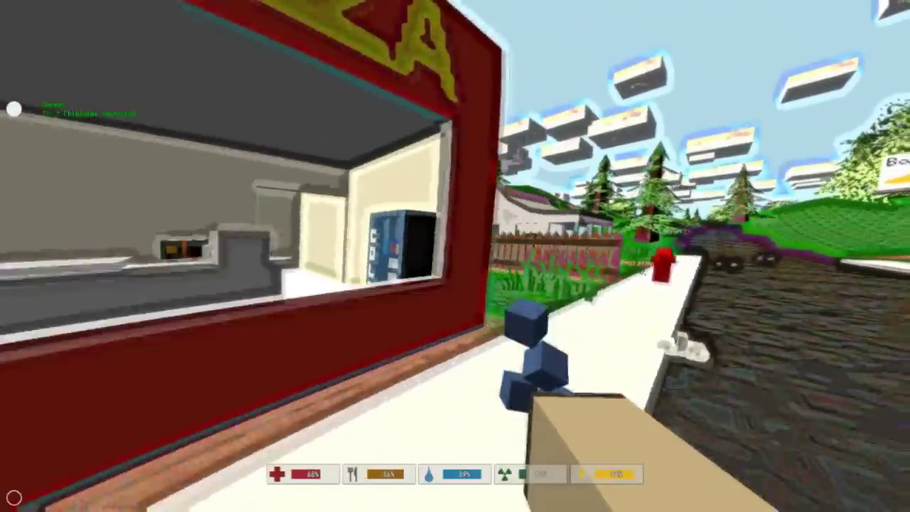
key(w)
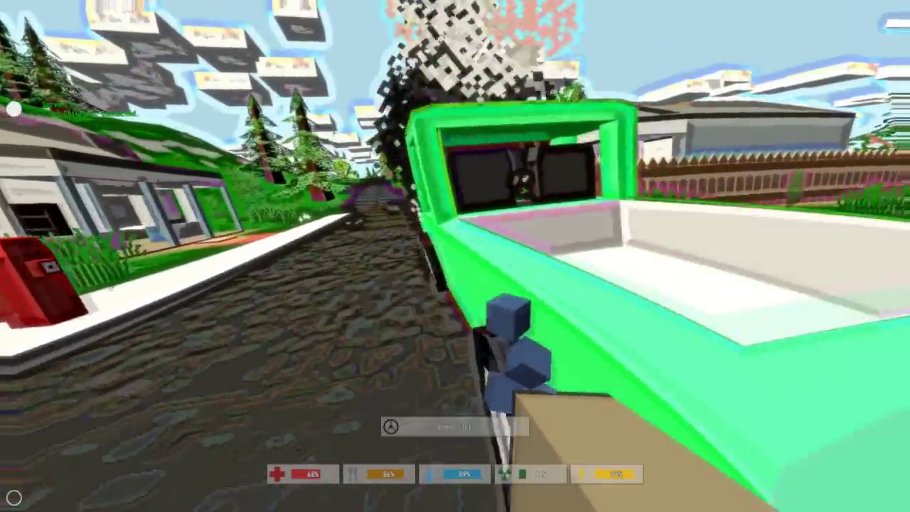
key(w)
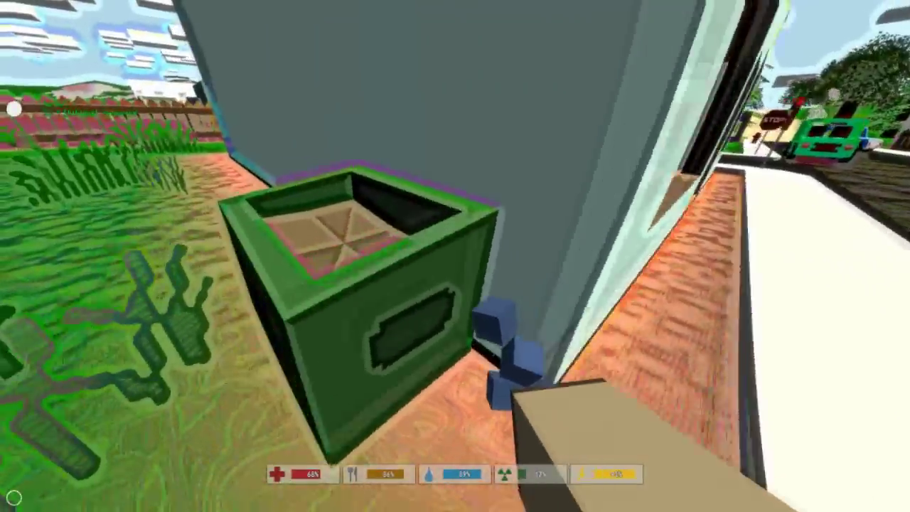
key(w)
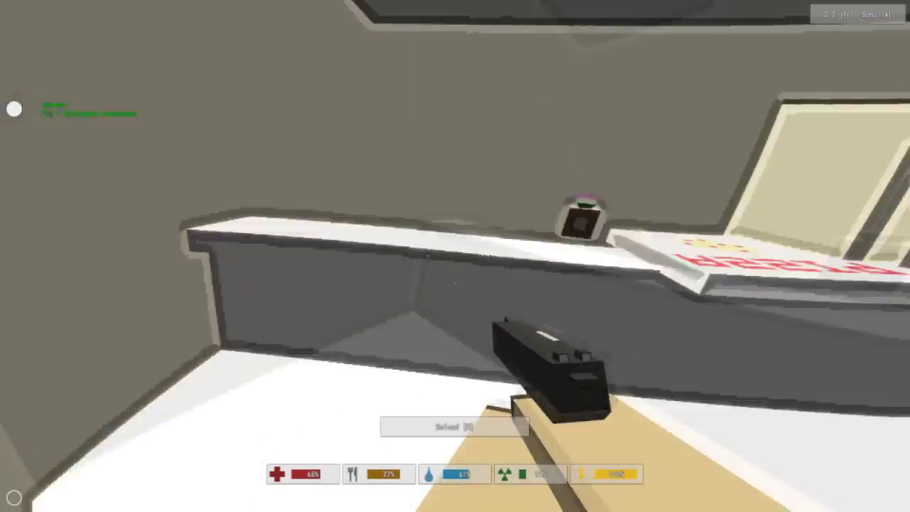
key(w)
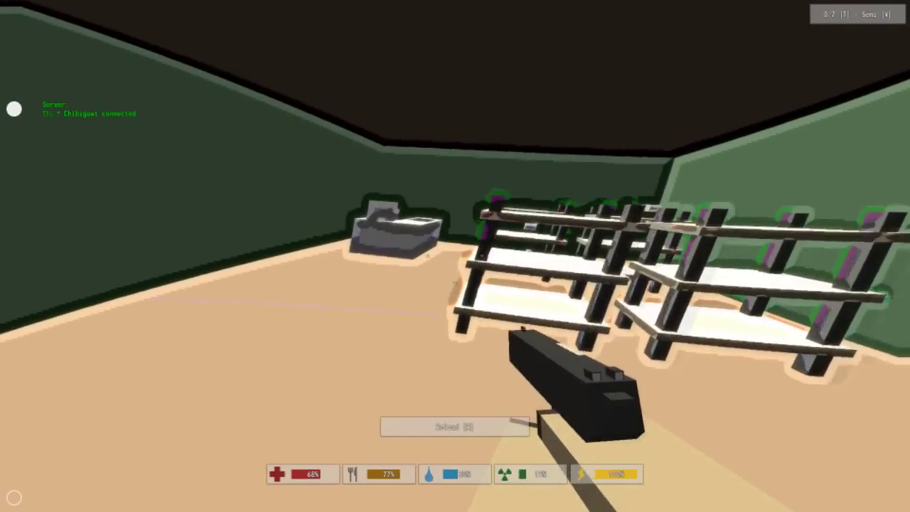
key(w)
key(w)
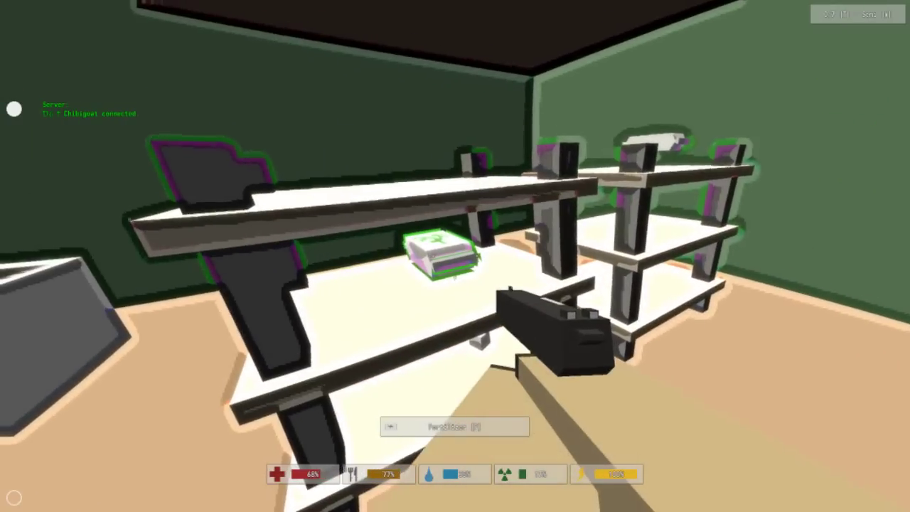
key(w)
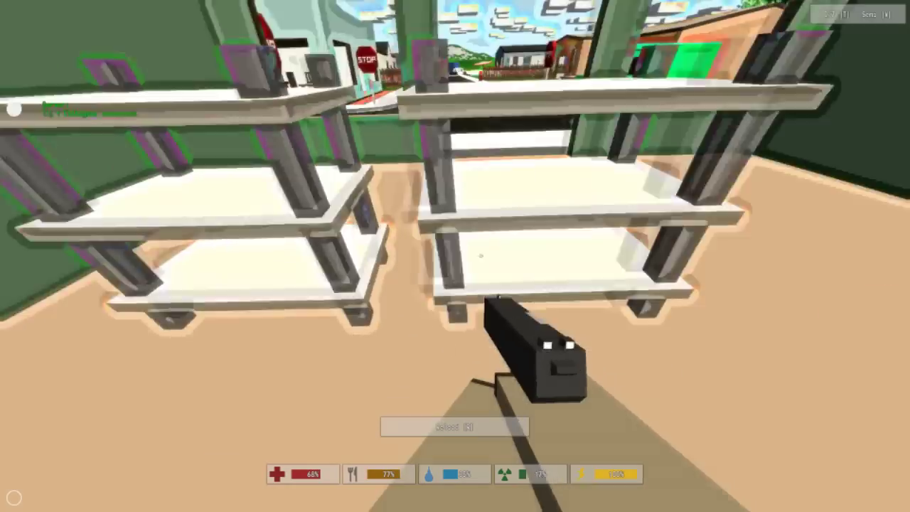
key(g)
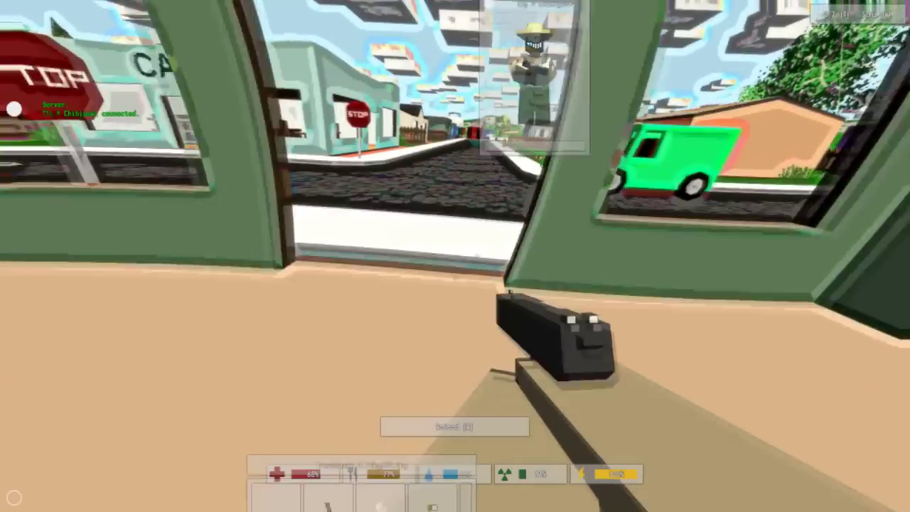
Walk from the store down the road past the bank and onto the boardwalk tent
key(w)
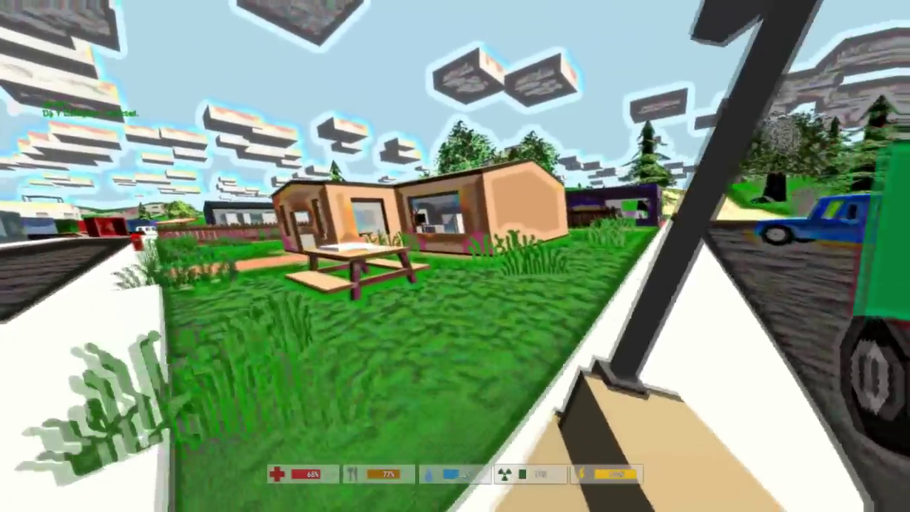
key(w)
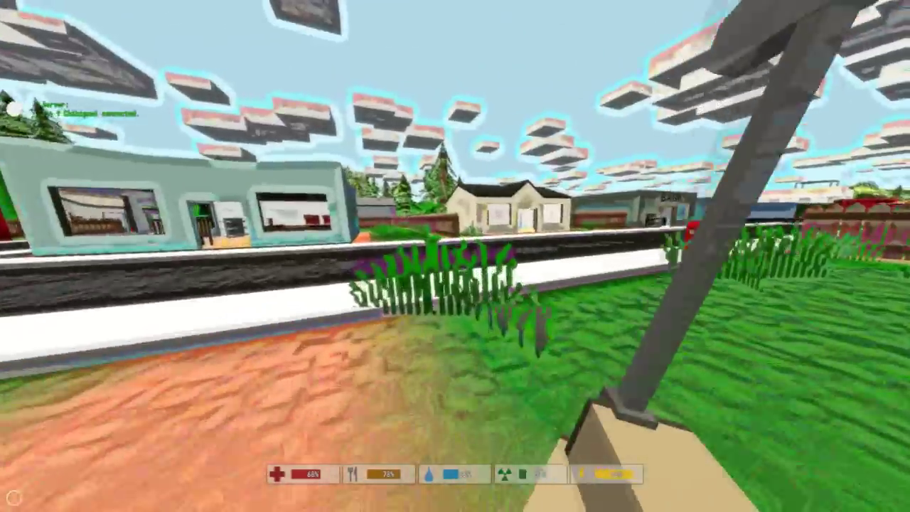
key(w)
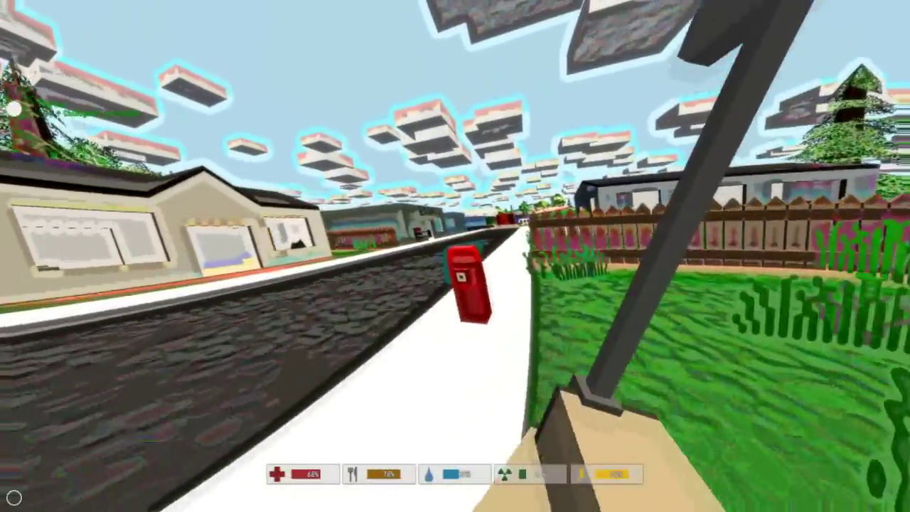
key(w)
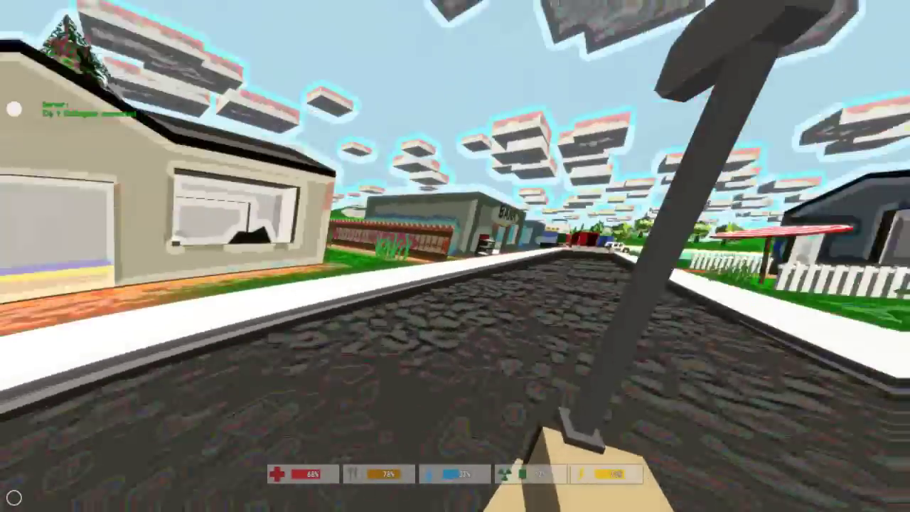
key(w)
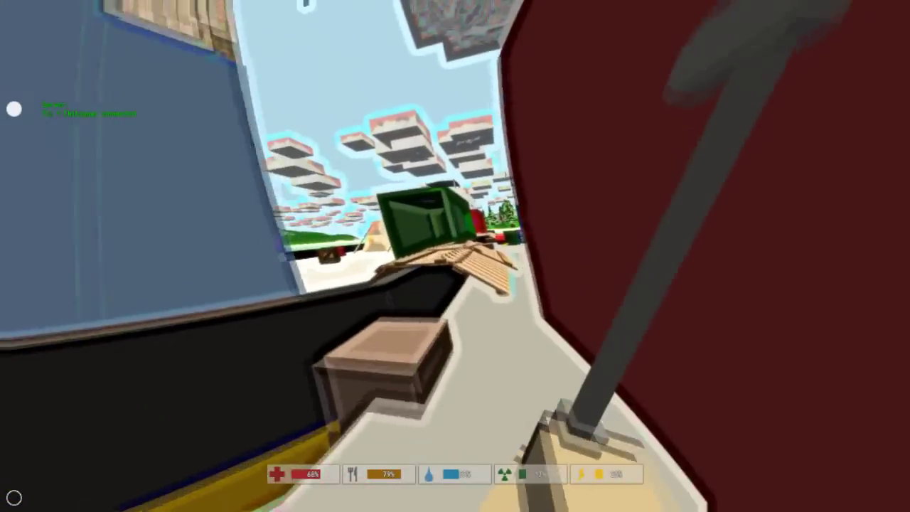
key(w)
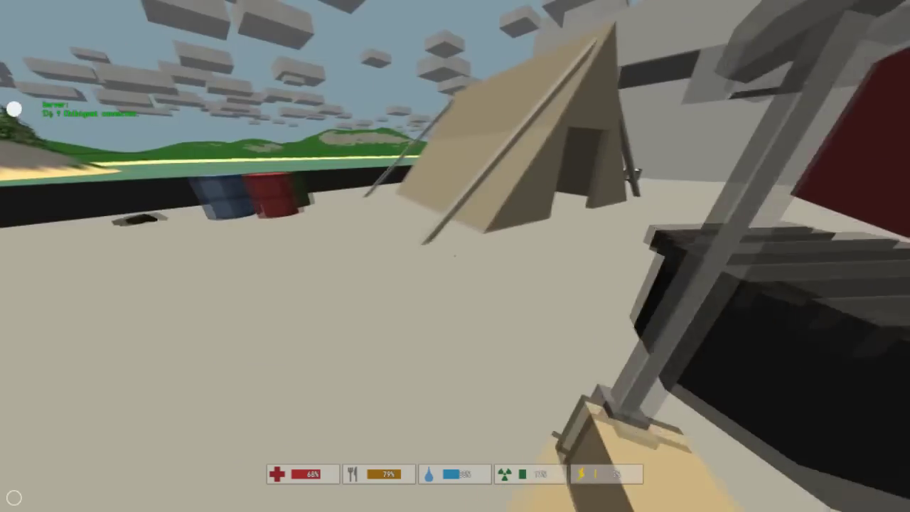
Check the loot piles (gun items, medkit, papers, pistol and ammo), then open the inventory
key(w)
key(w)
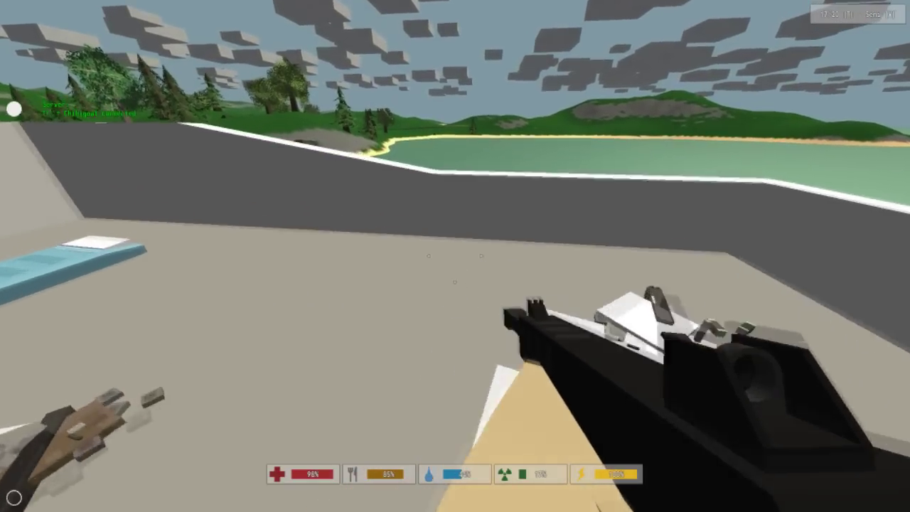
key(w)
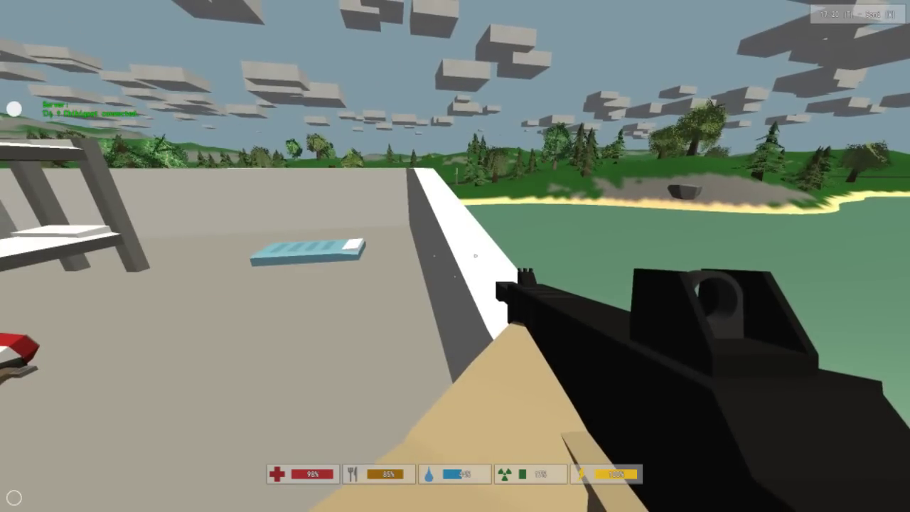
key(w)
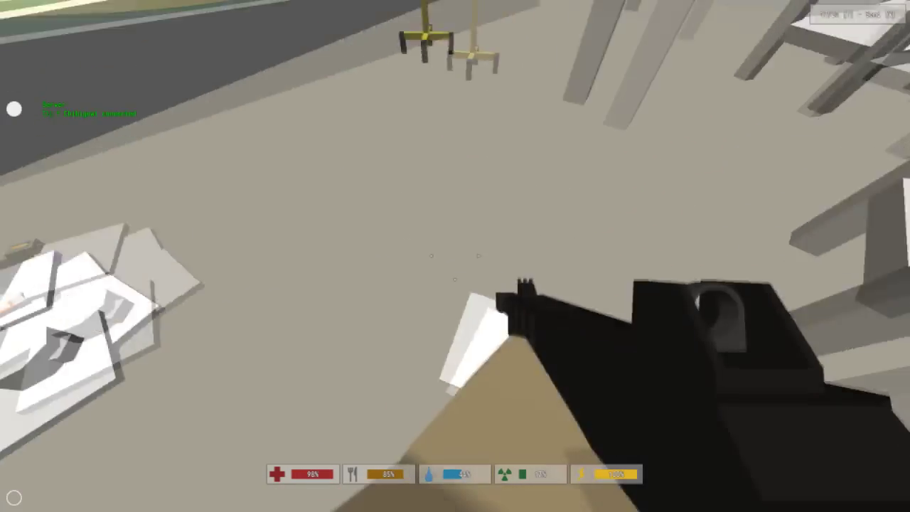
key(w)
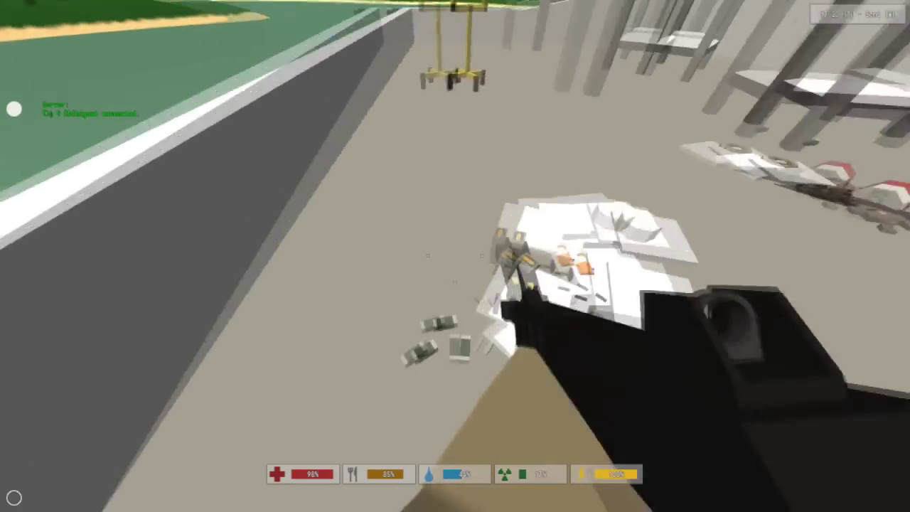
key(w)
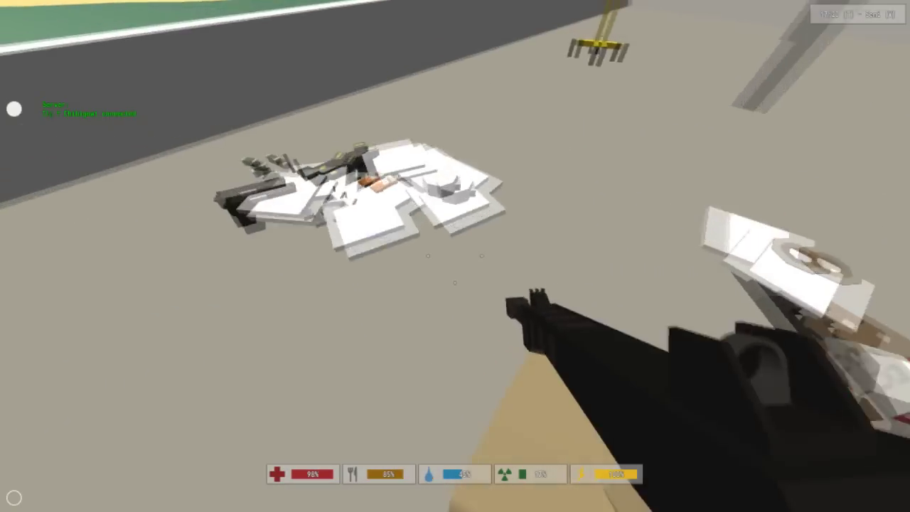
key(w)
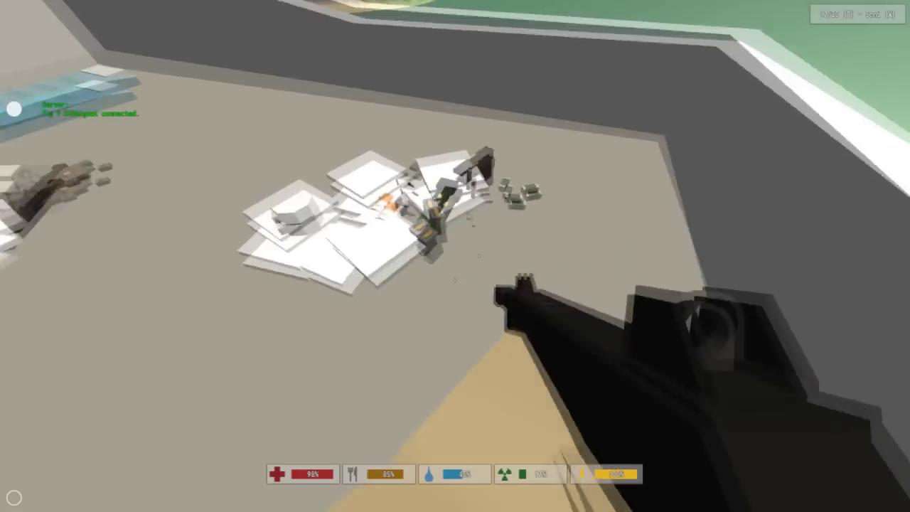
key(w)
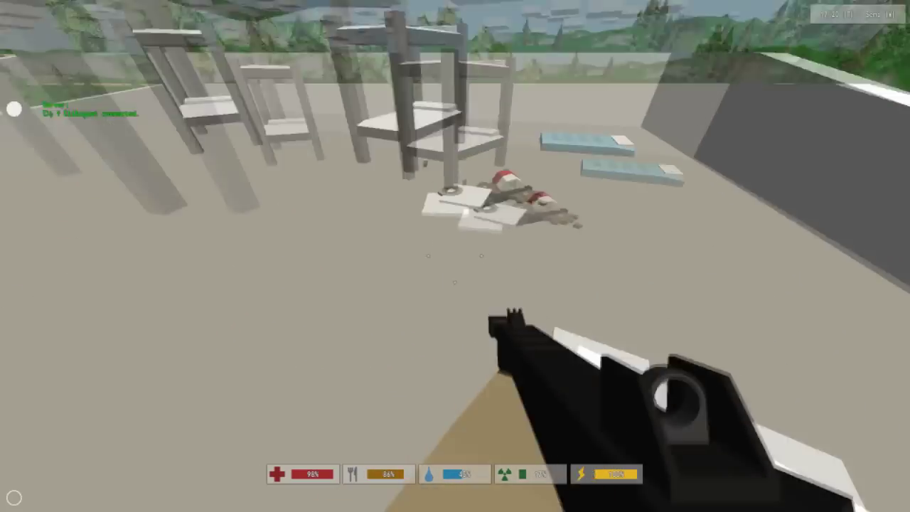
key(g)
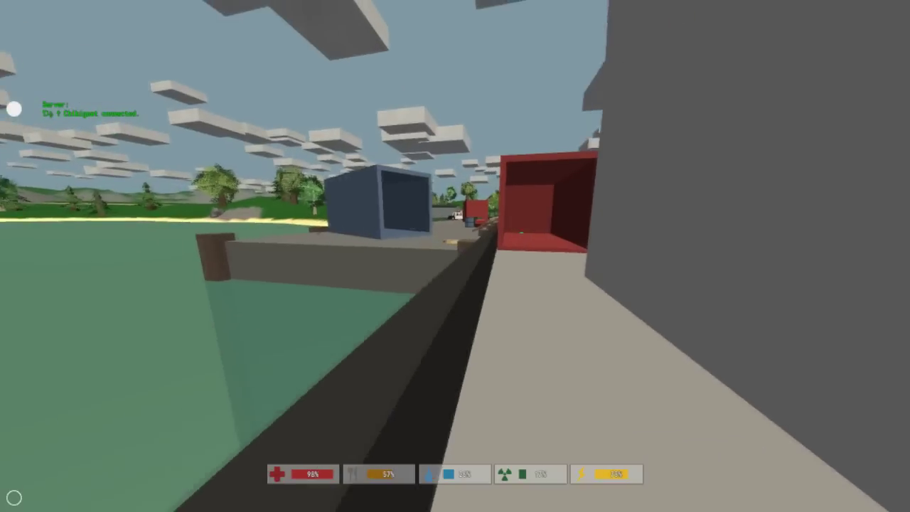
Walk into the blue container and pick up the axe from its floor
key(w)
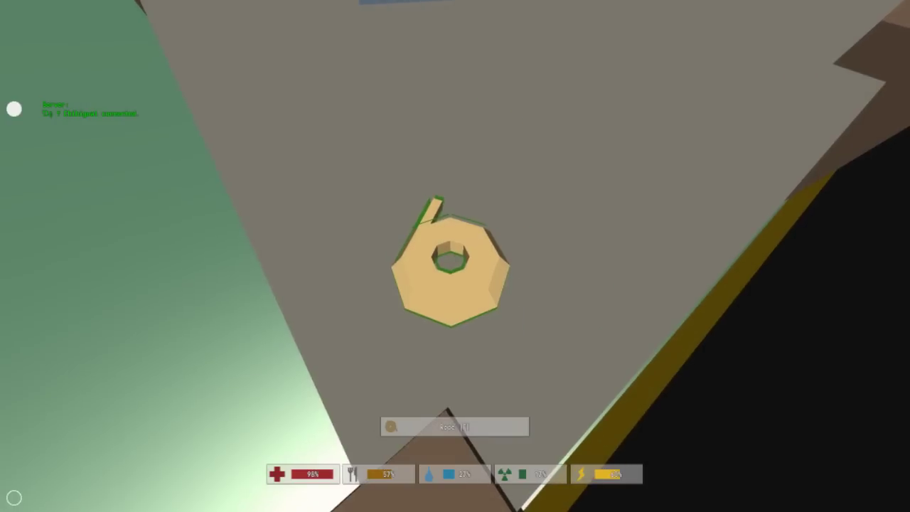
key(s)
key(w)
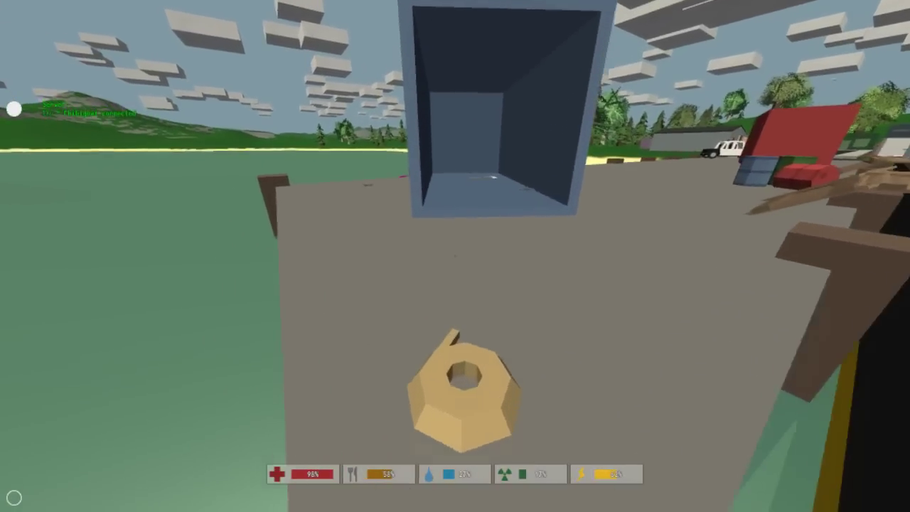
key(w)
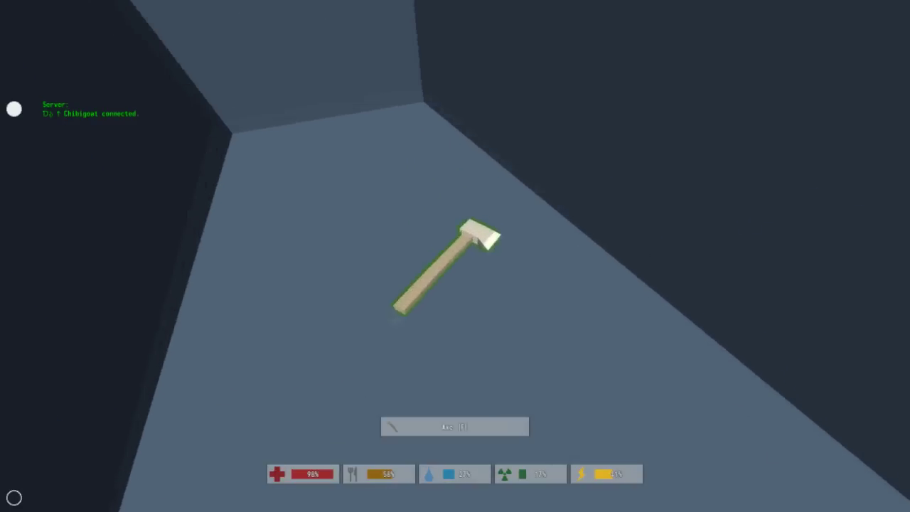
key(f)
Leave through the gap between the blue and red containers and open the travel pack
key(w)
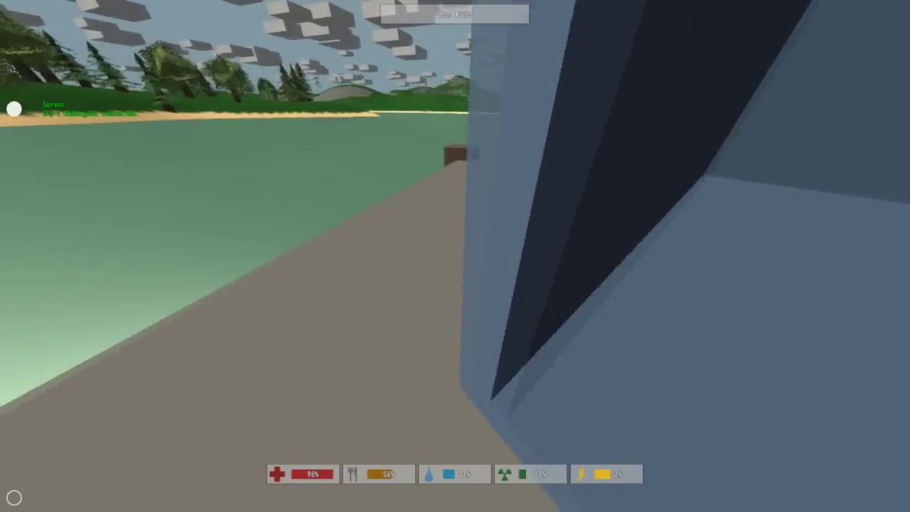
key(w)
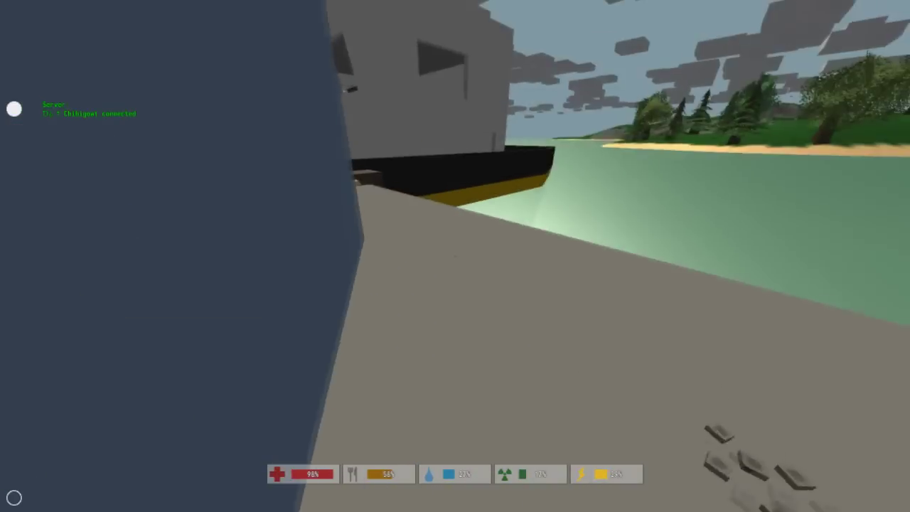
key(w)
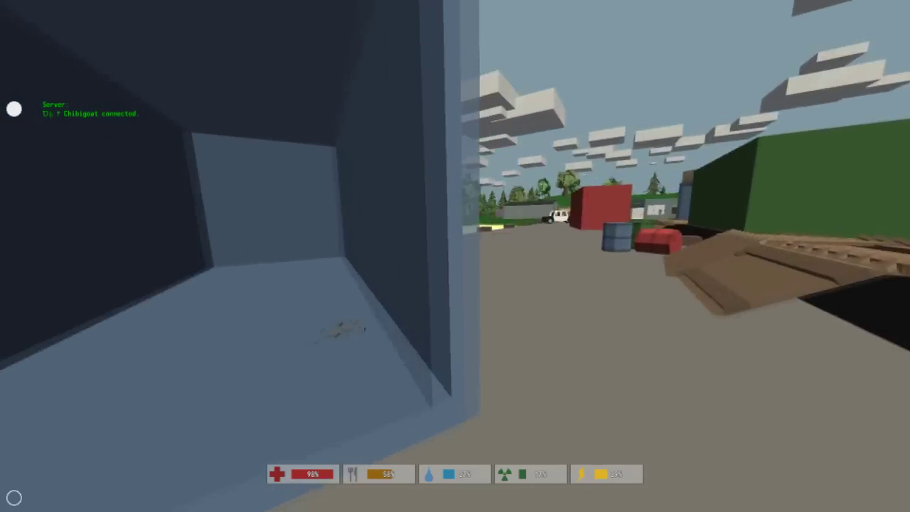
key(g)
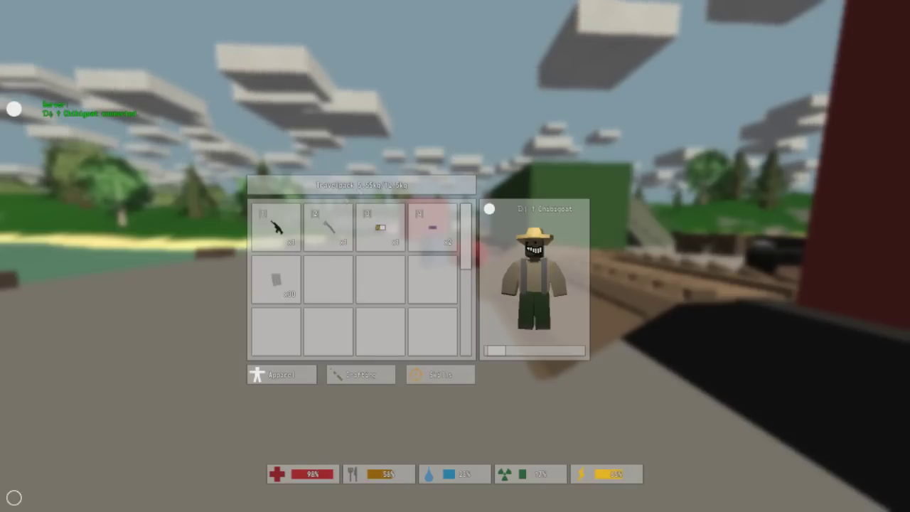
Close the inventory, draw the gun with hotbar key 1, and walk toward the red container
key(g)
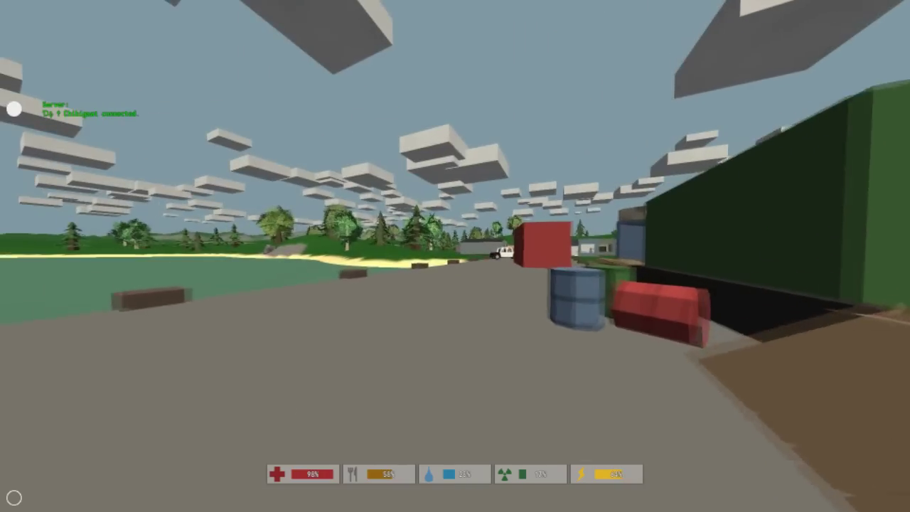
key(1)
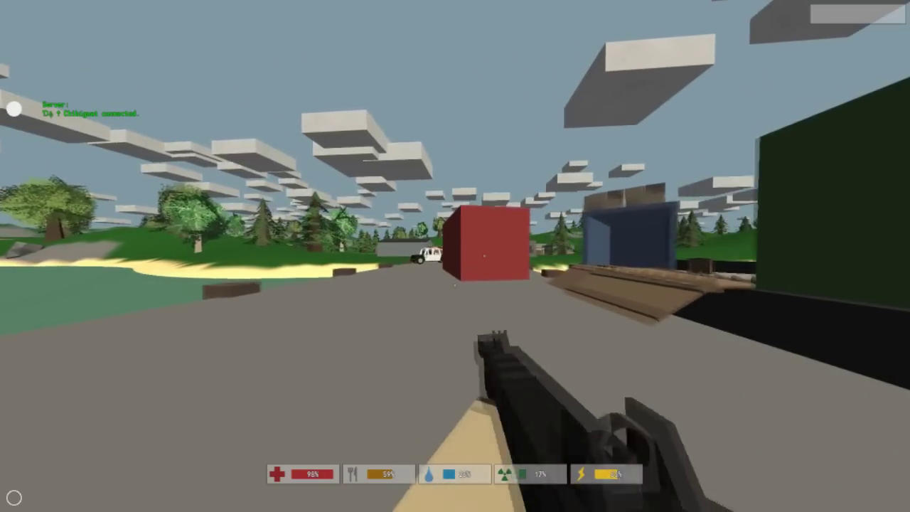
key(w)
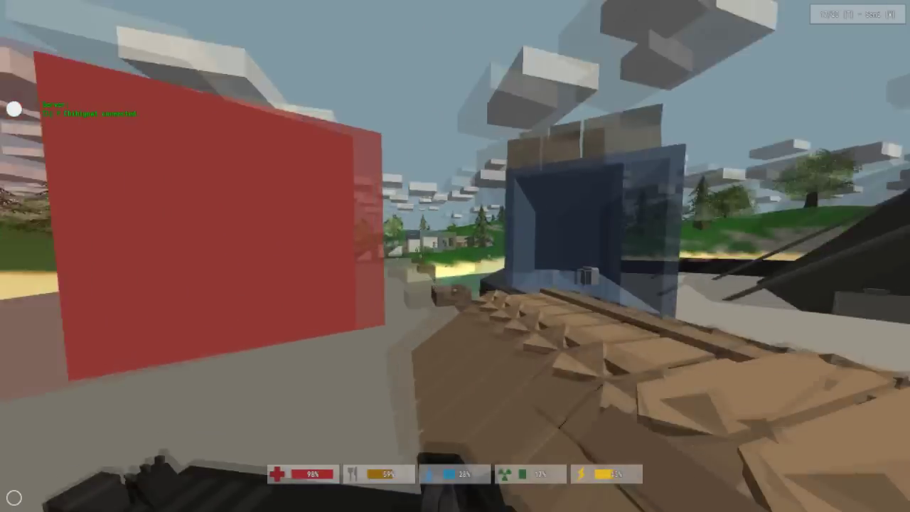
Switch to the axe and walk past the police car to a tree by the lake
key(2)
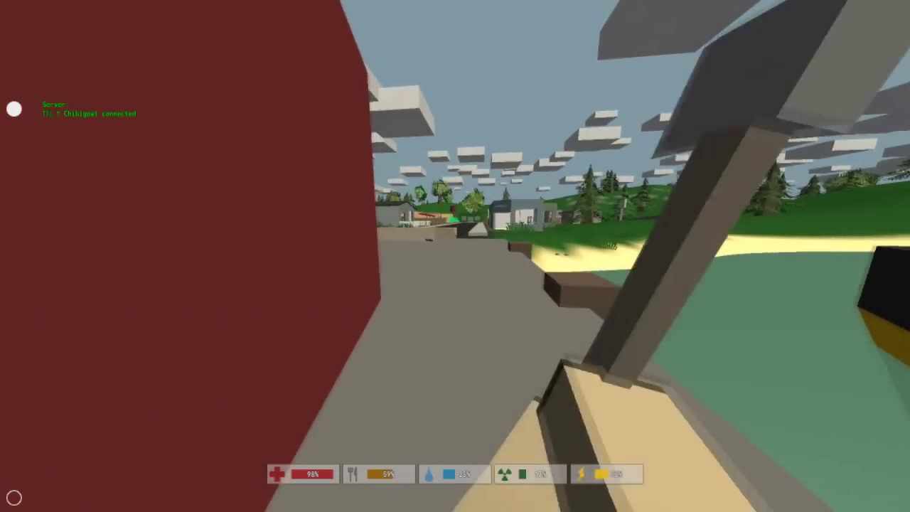
key(w)
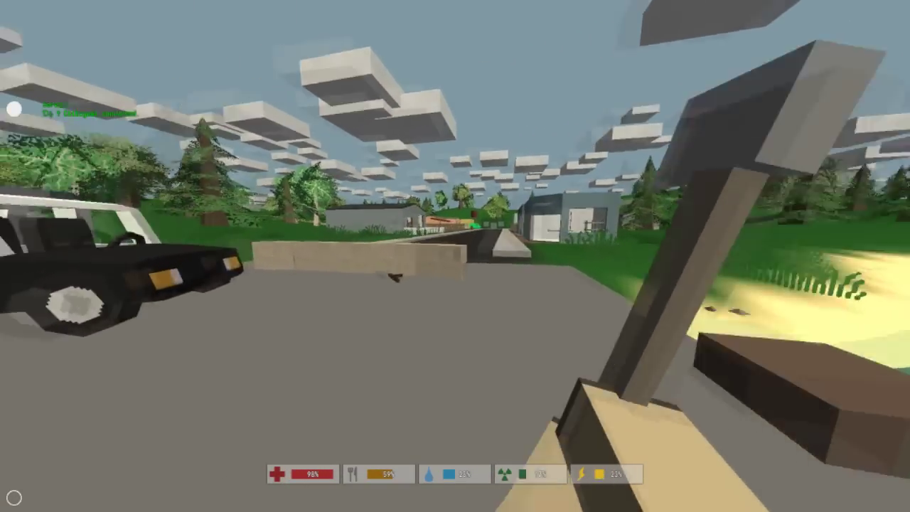
key(w)
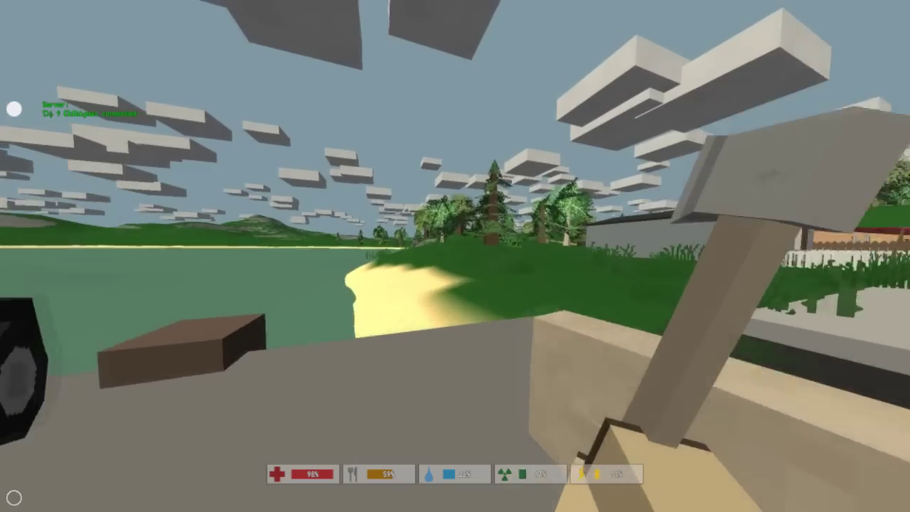
key(w)
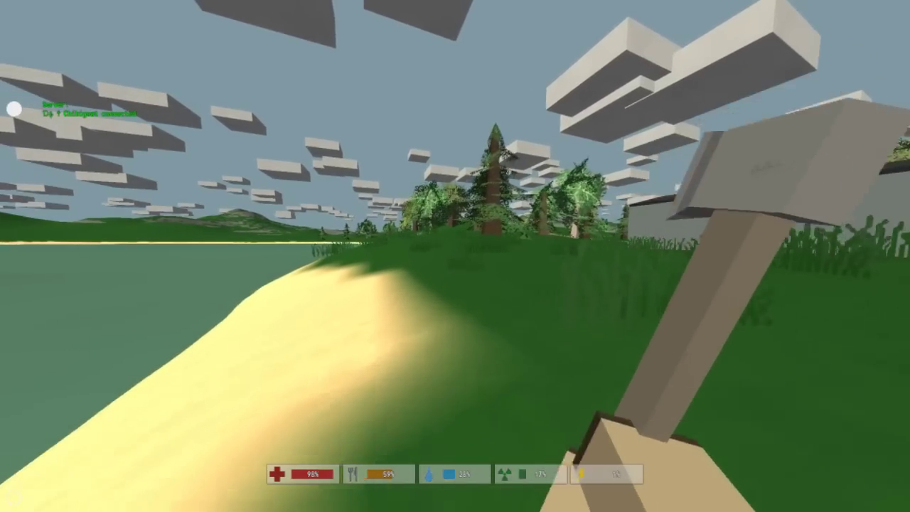
key(w)
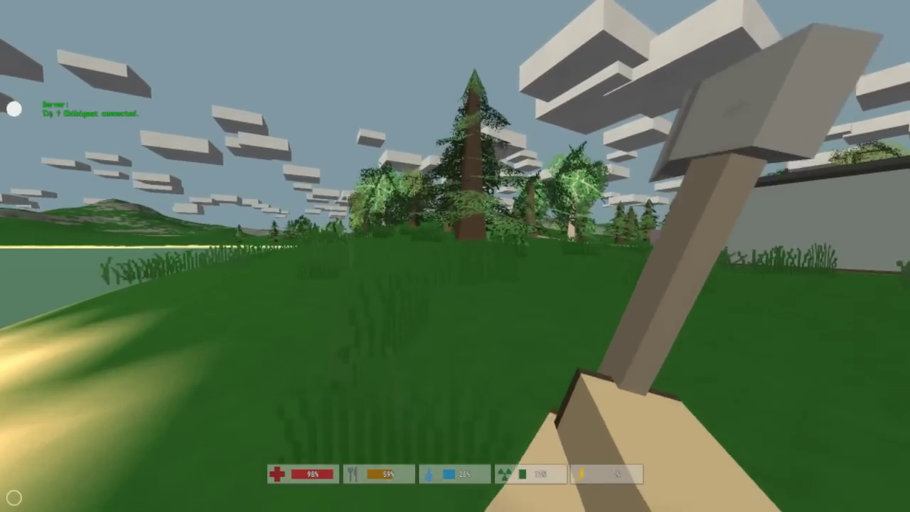
key(w)
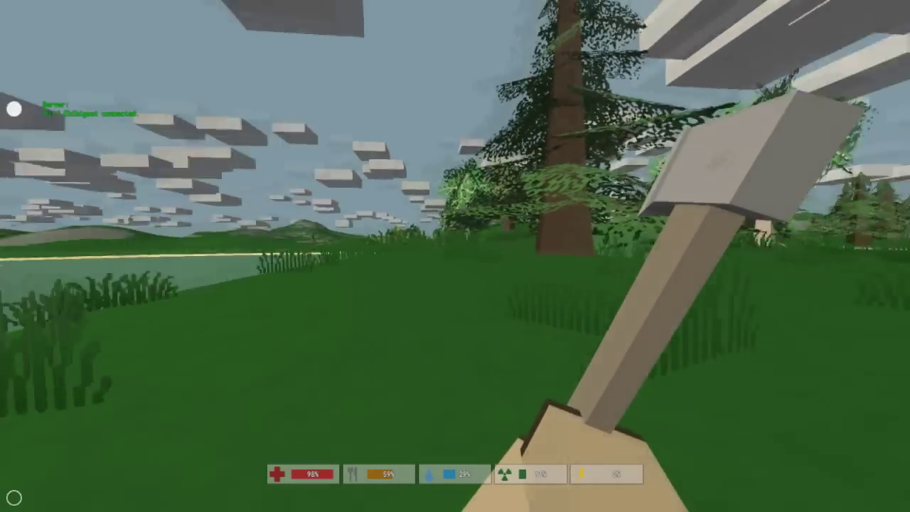
key(w)
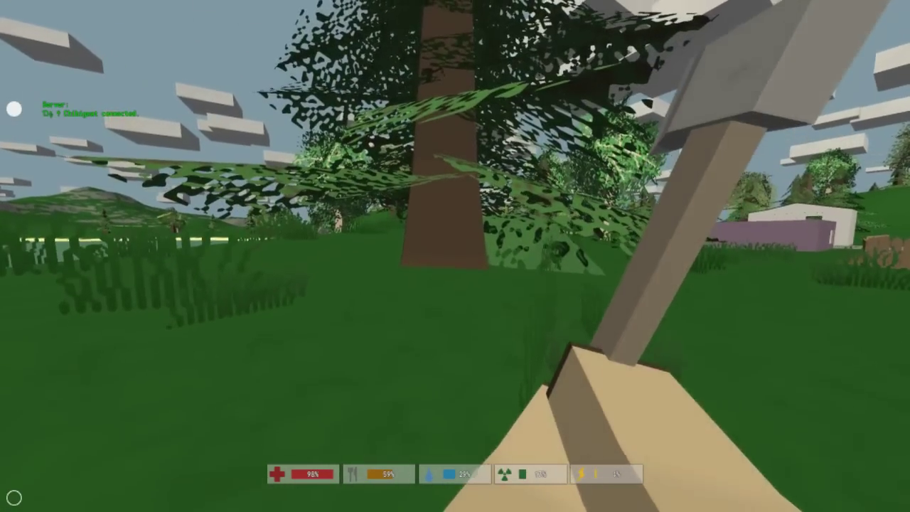
key(w)
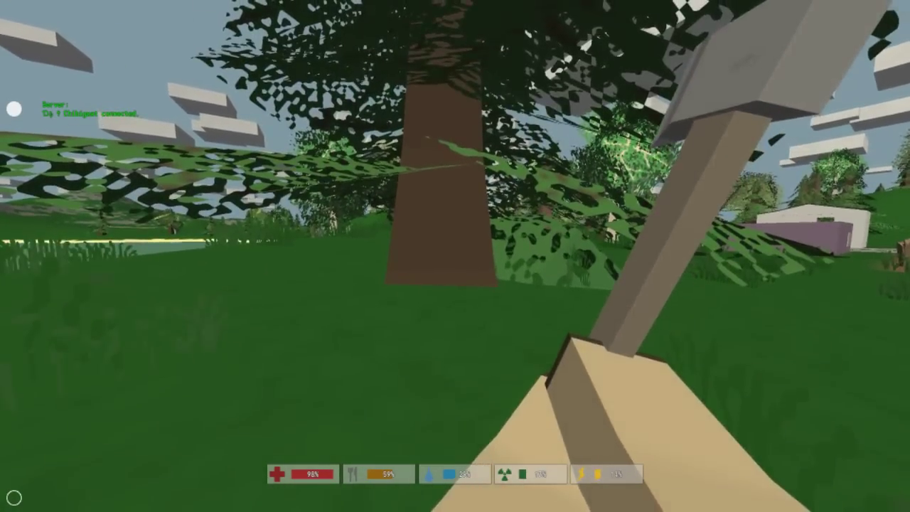
key(w)
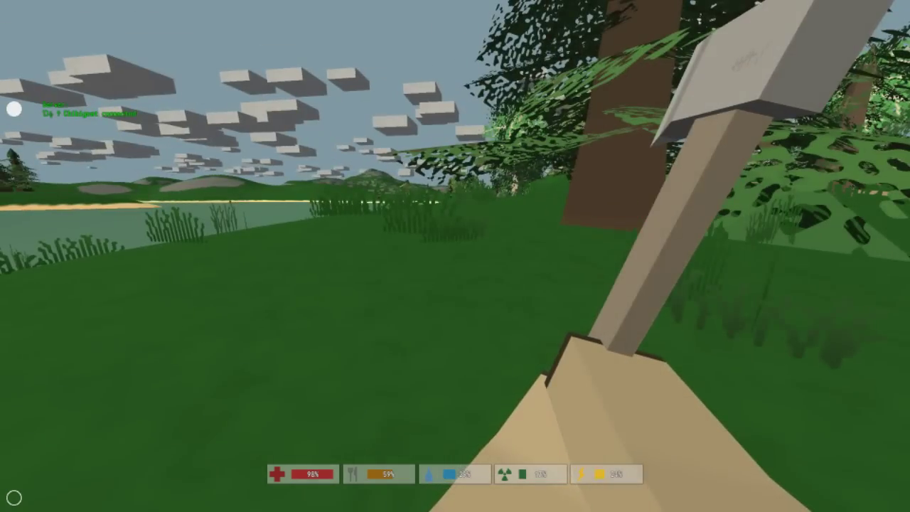
key(w)
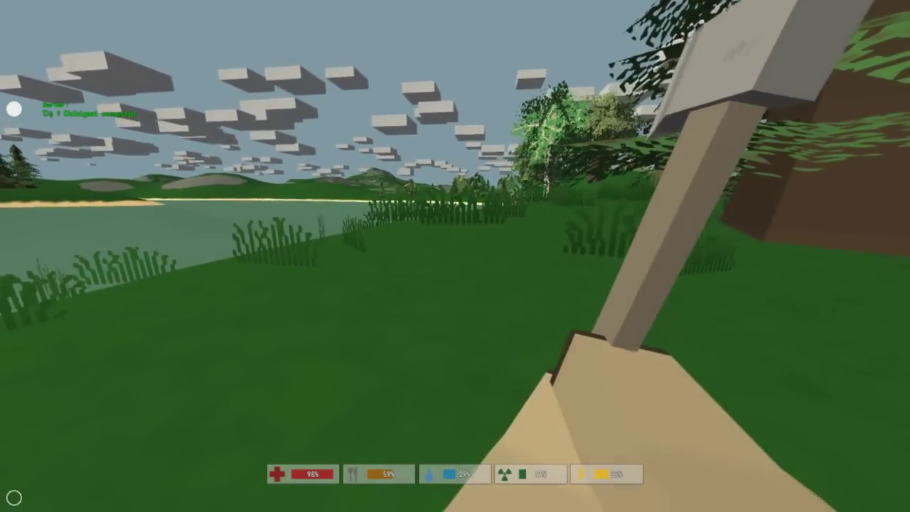
key(w)
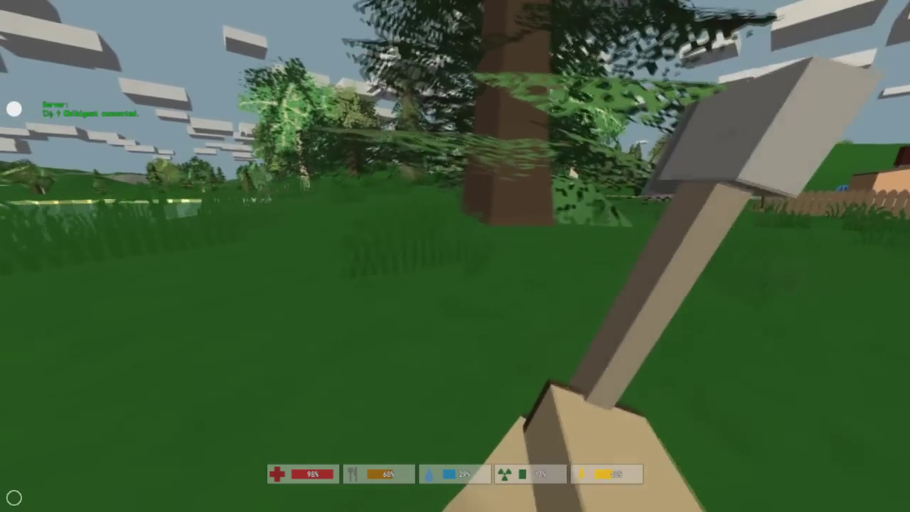
key(w)
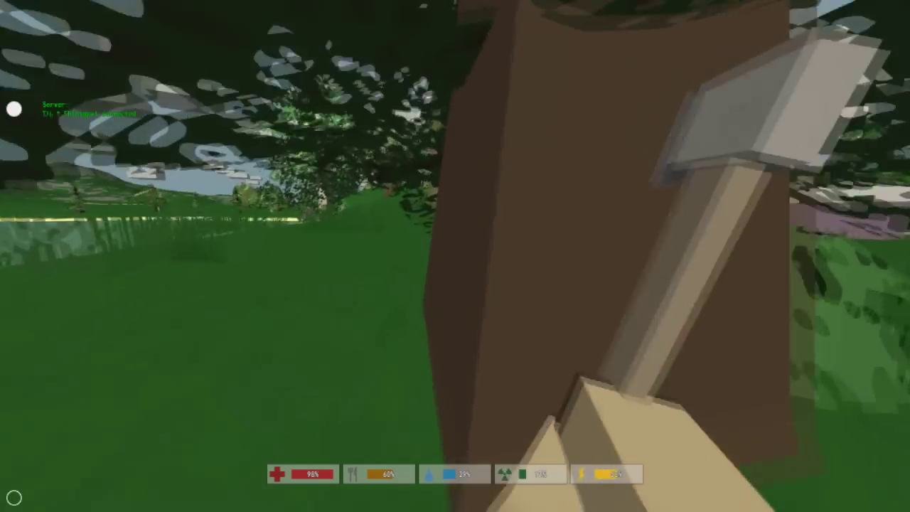
Chop the tree trunk with ten axe swings until the tree falls
click(455, 256)
click(455, 256)
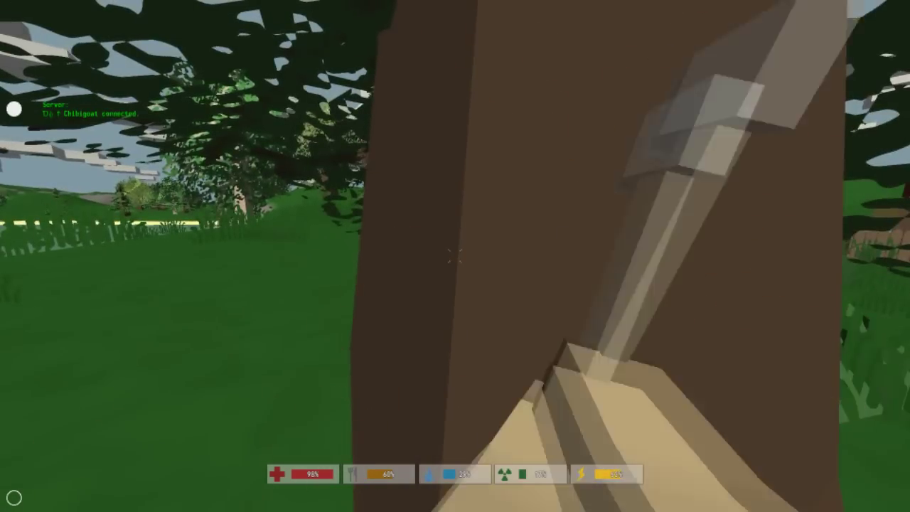
click(455, 256)
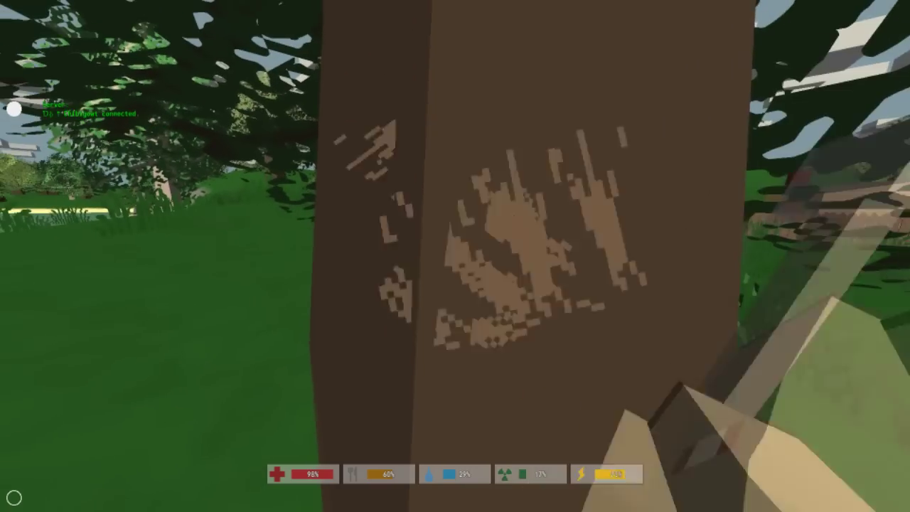
click(455, 256)
click(455, 256)
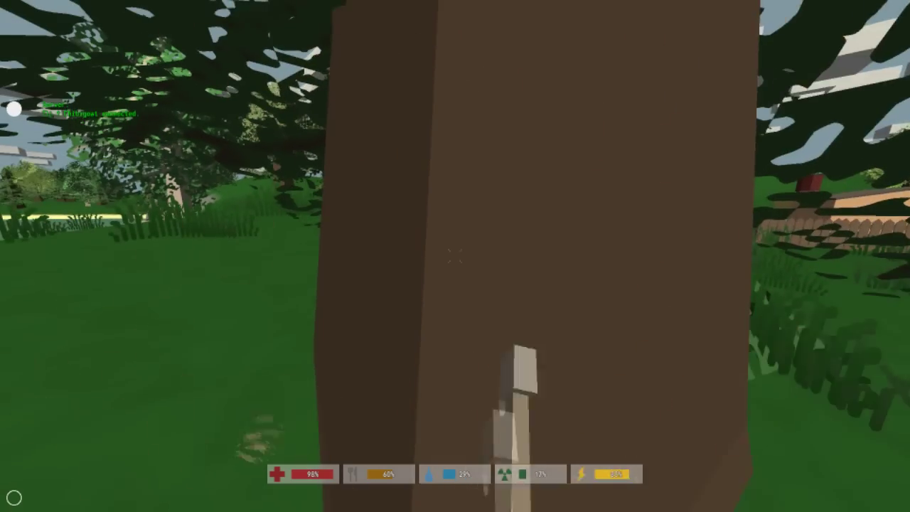
click(455, 256)
click(455, 256)
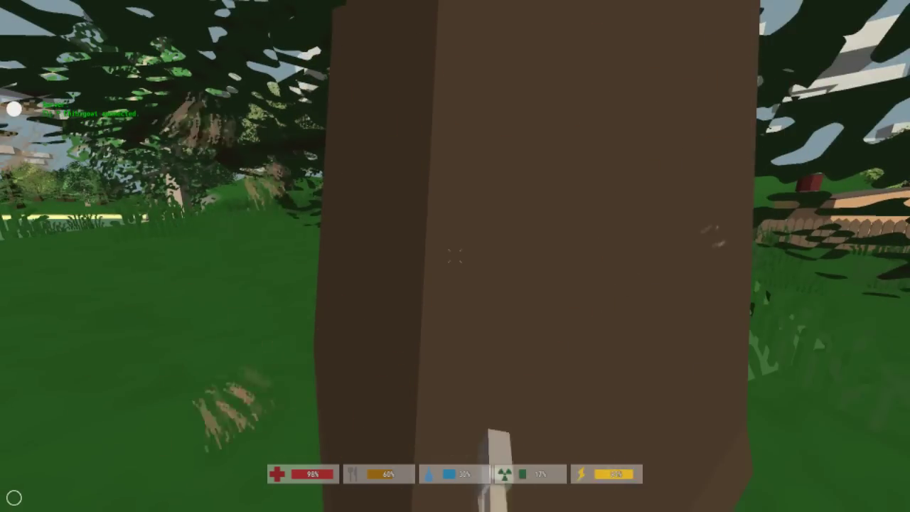
click(455, 256)
click(455, 256)
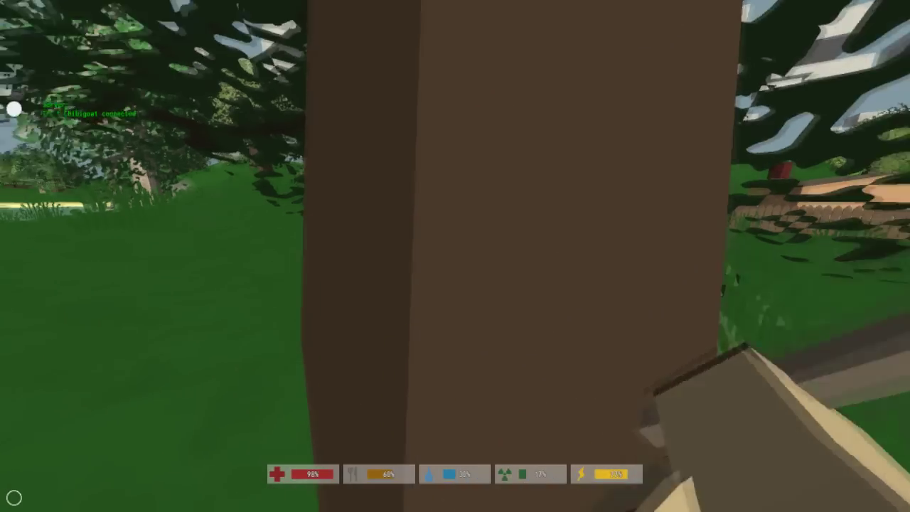
click(455, 256)
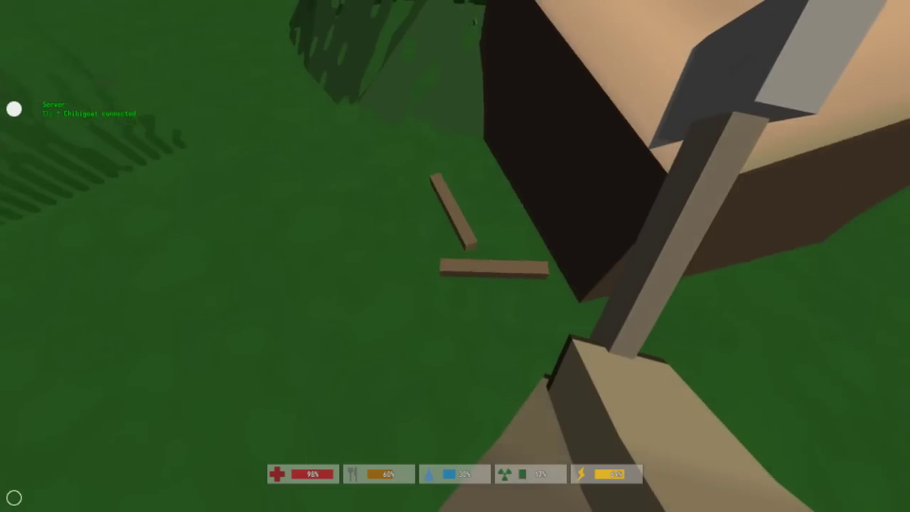
Pick up the sticks and log from the felled tree, then check and close the inventory
key(f)
key(f)
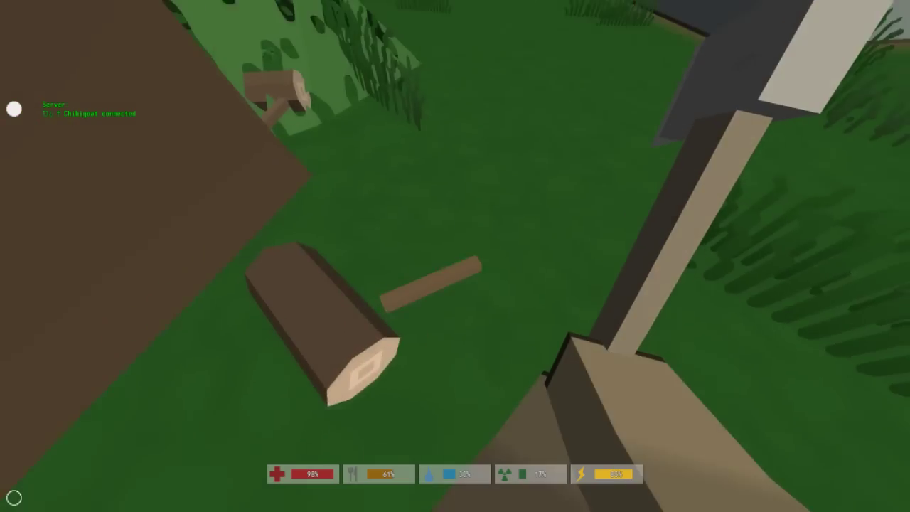
key(f)
key(f)
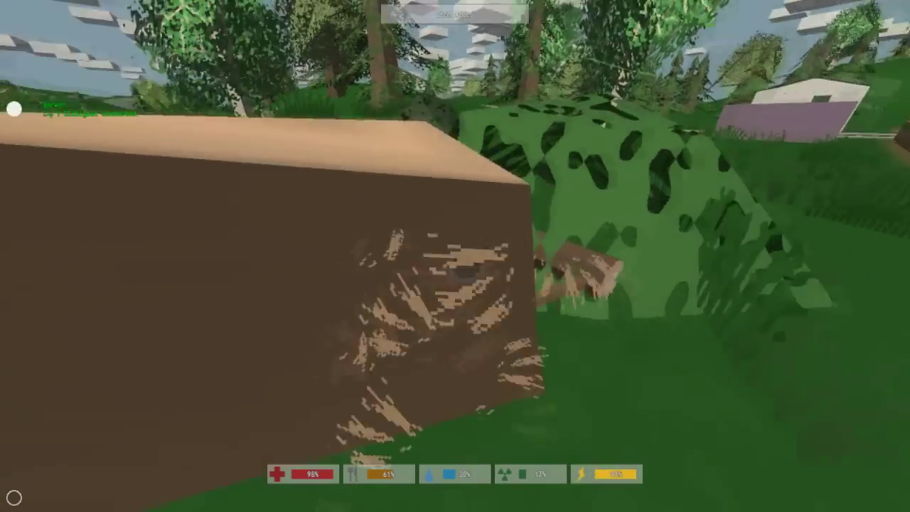
key(f)
key(f)
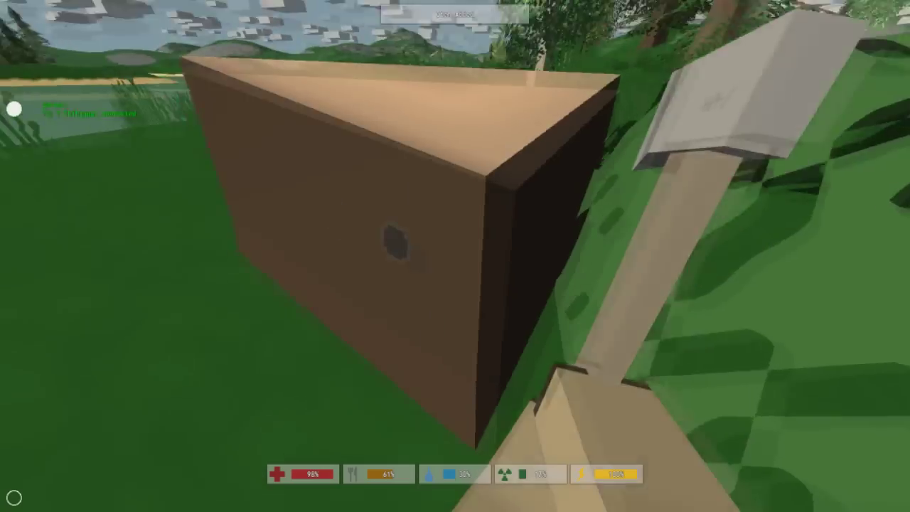
key(Tab)
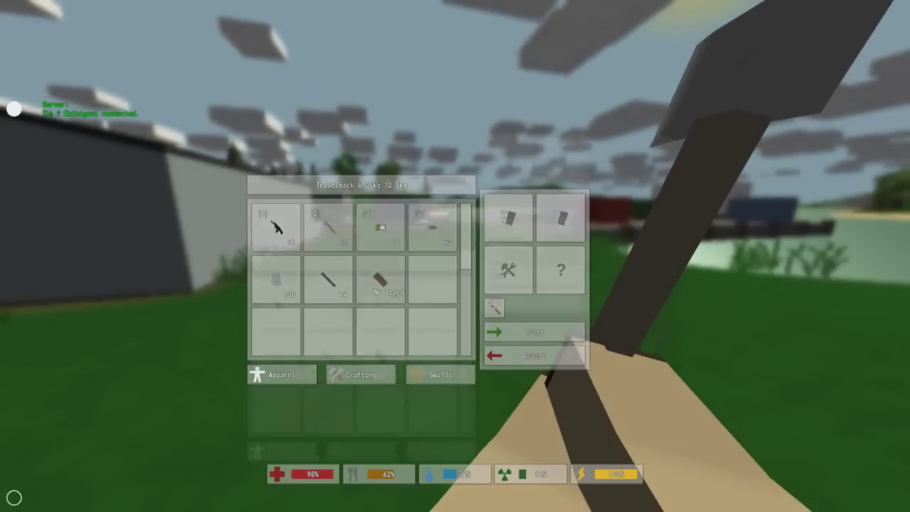
key(g)
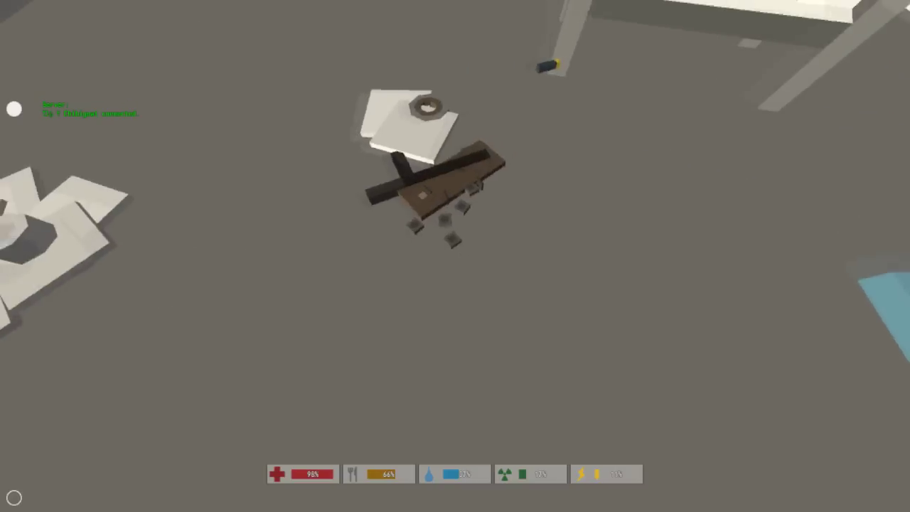
Drop the logs and boards from the travel pack onto the floor, then pick up a board
key(g)
click(432, 280)
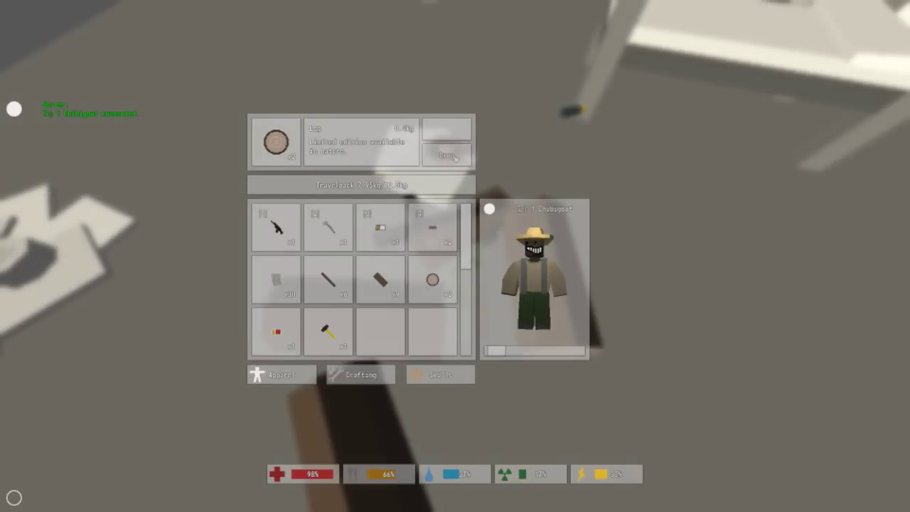
click(448, 155)
click(386, 279)
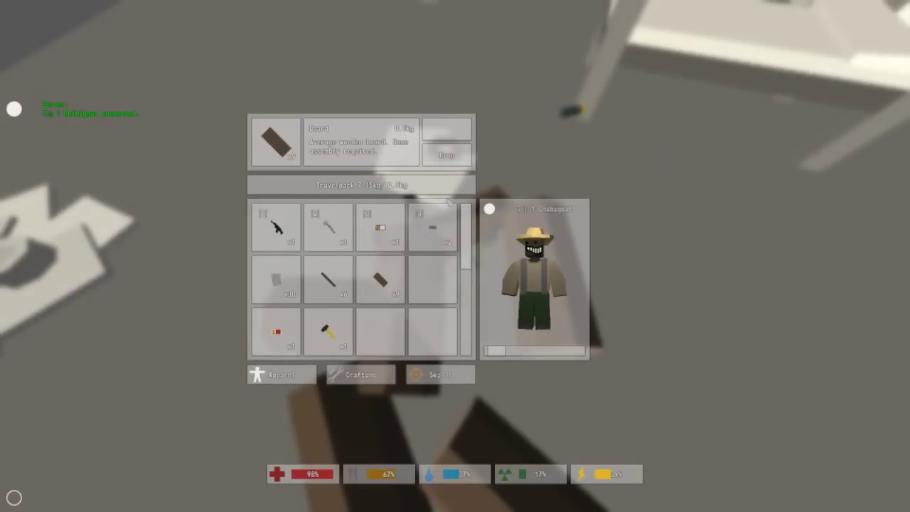
click(446, 155)
key(g)
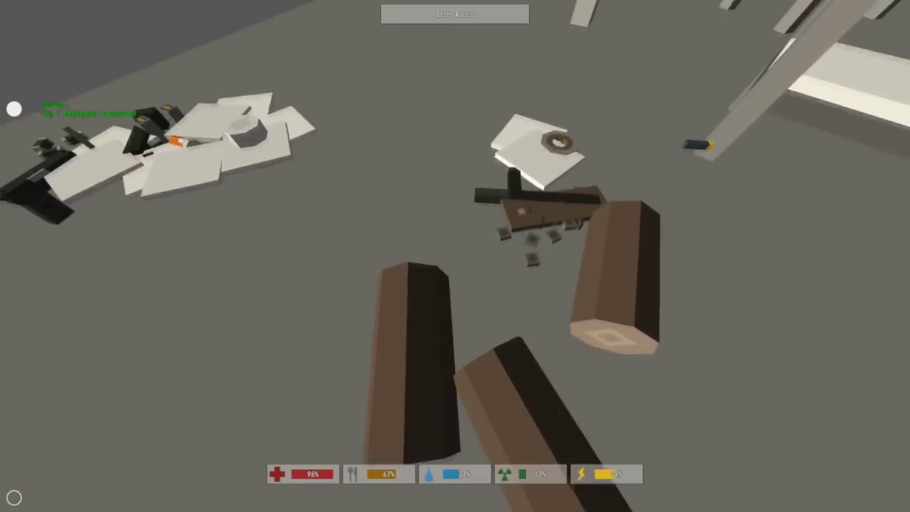
key(f)
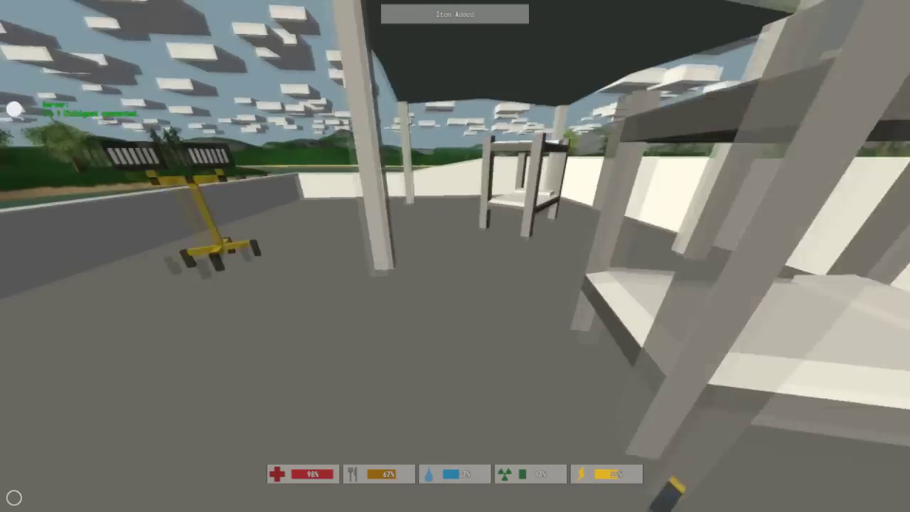
Drop the remaining logs and boards, then reopen and close the inventory
key(g)
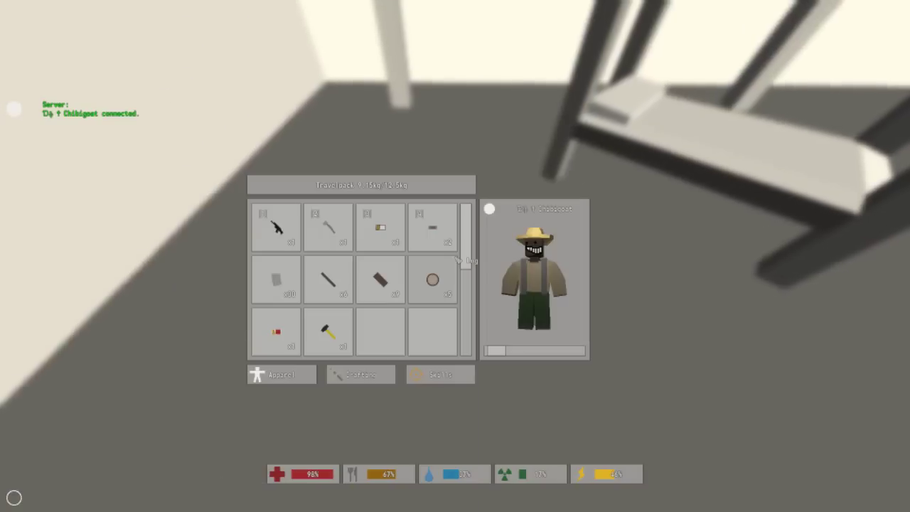
click(432, 282)
click(447, 157)
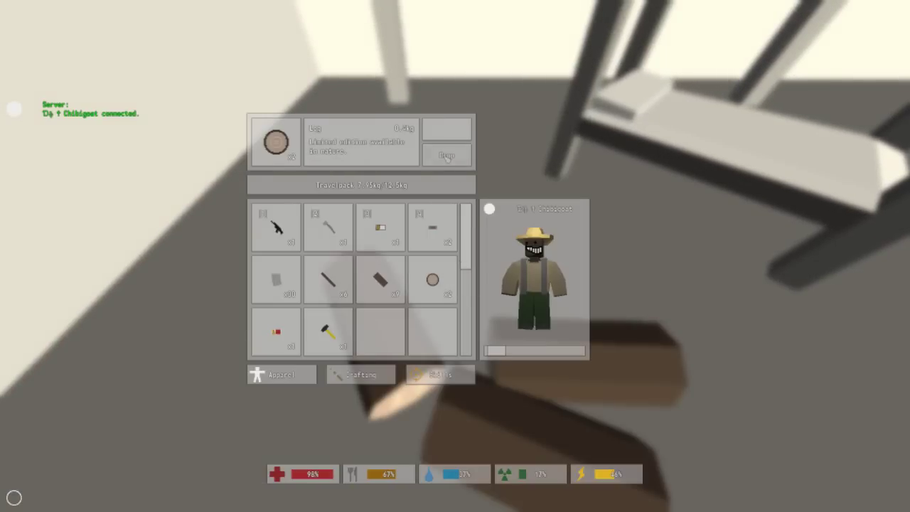
click(447, 157)
click(379, 281)
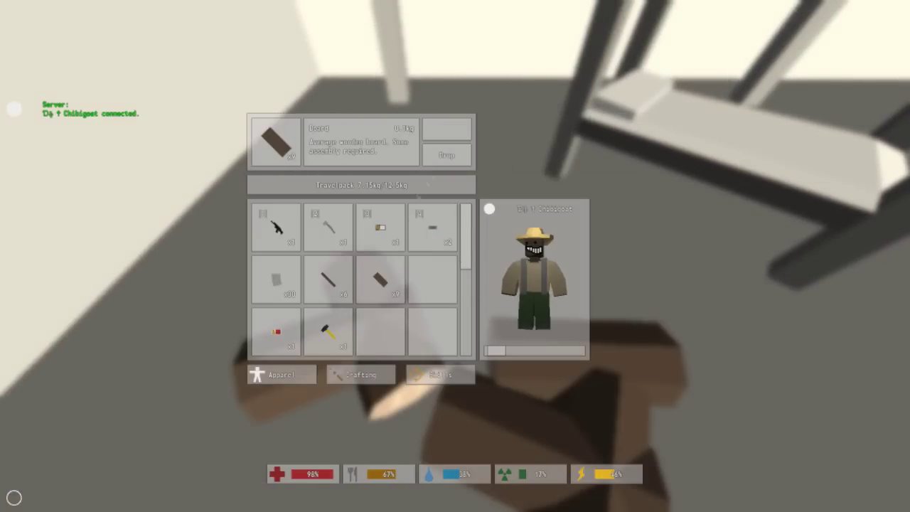
click(447, 157)
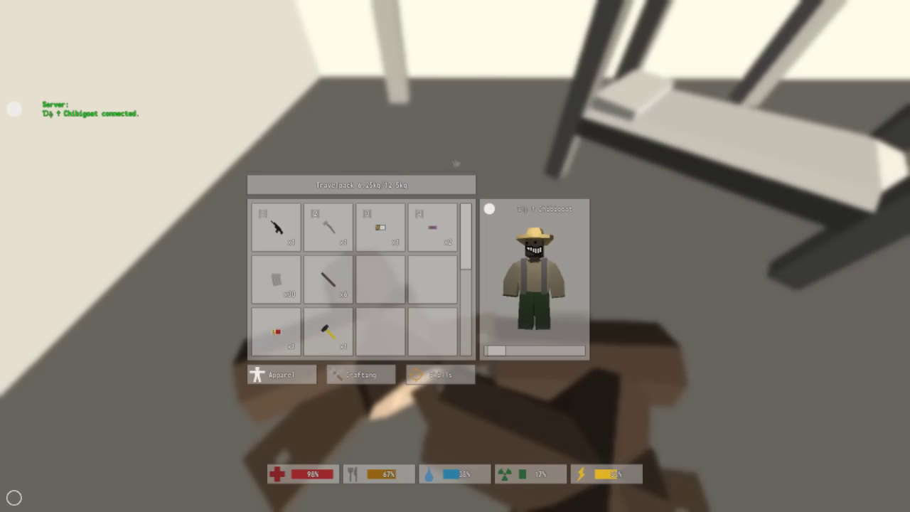
key(Tab)
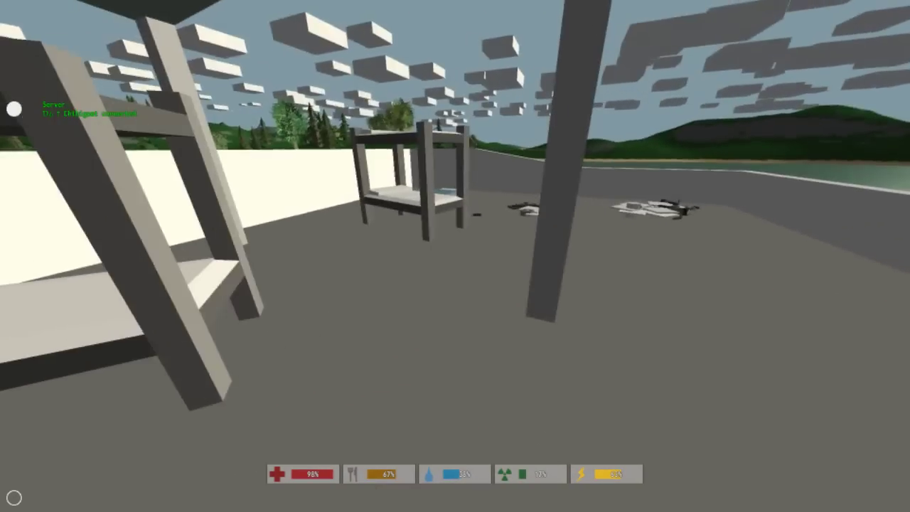
key(Tab)
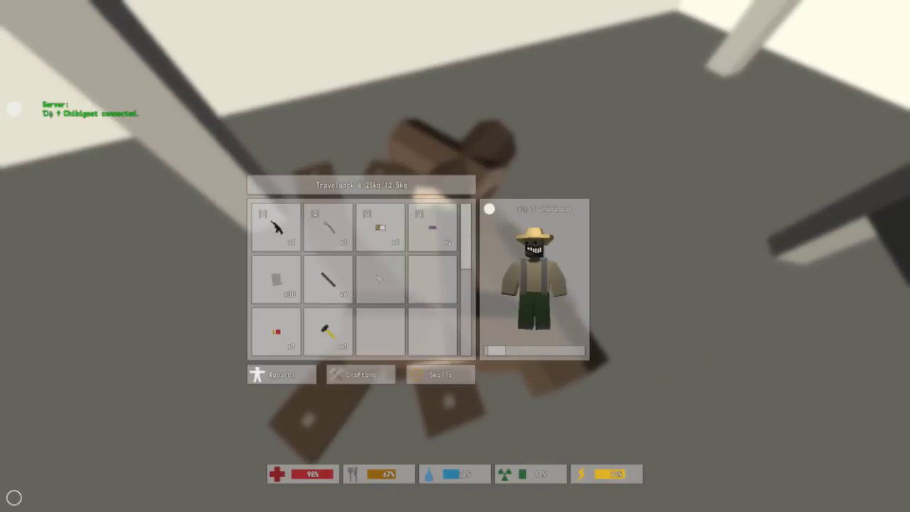
key(Tab)
key(Tab)
key(Tab)
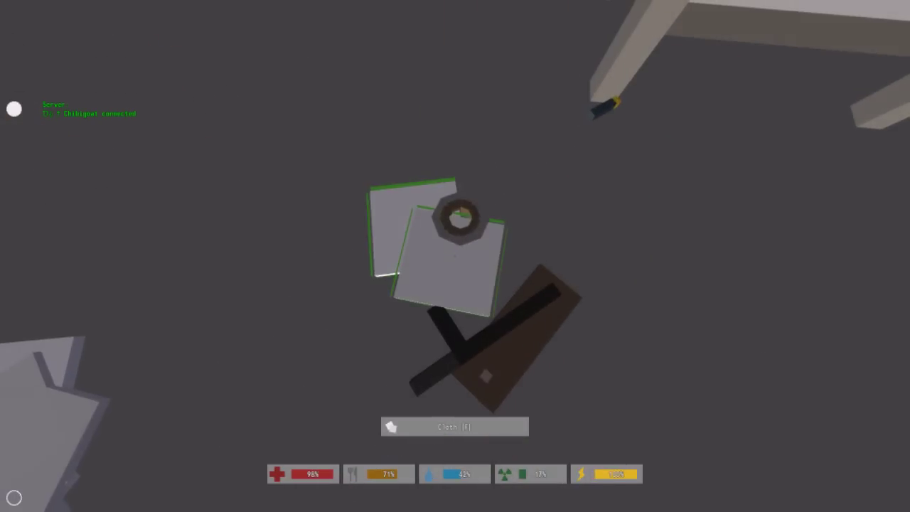
Open the inventory and view the stick's details
key(g)
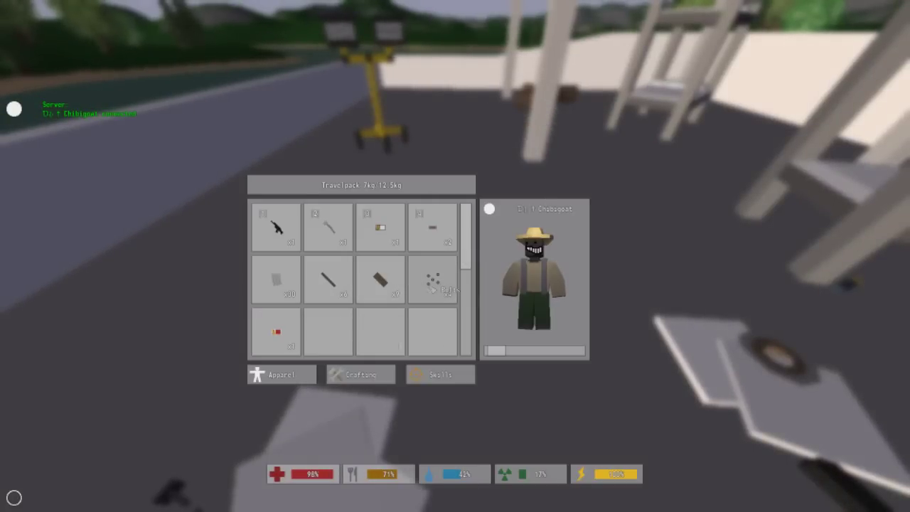
click(327, 281)
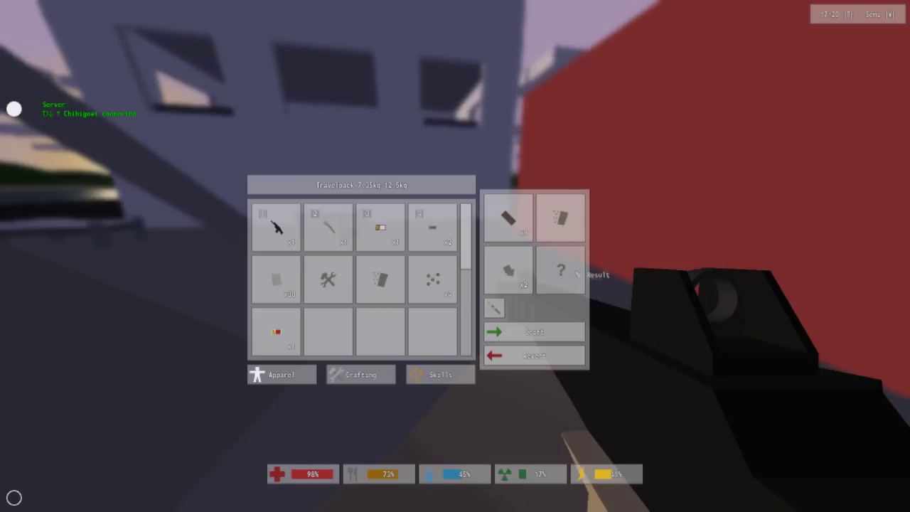
Drag bolts and scrap metal into the crafting ingredients, then close the inventory
click(445, 295)
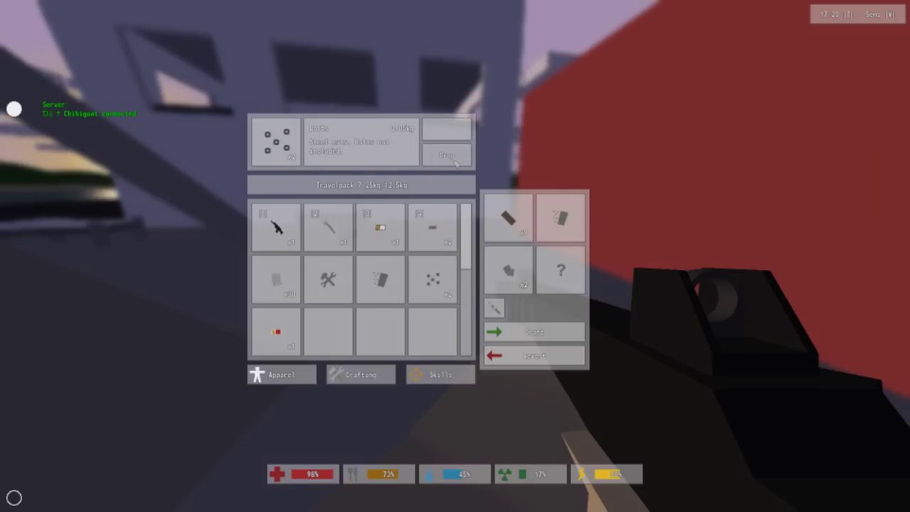
drag(434, 280, 562, 221)
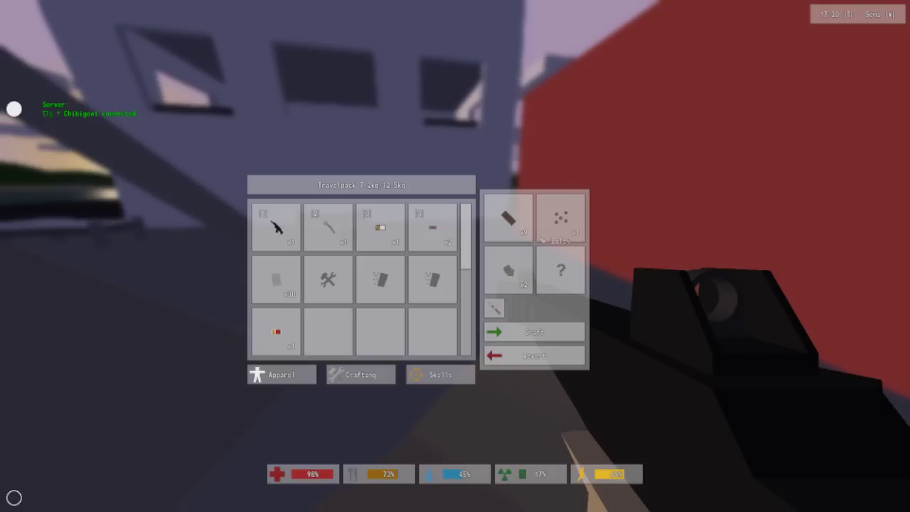
click(384, 284)
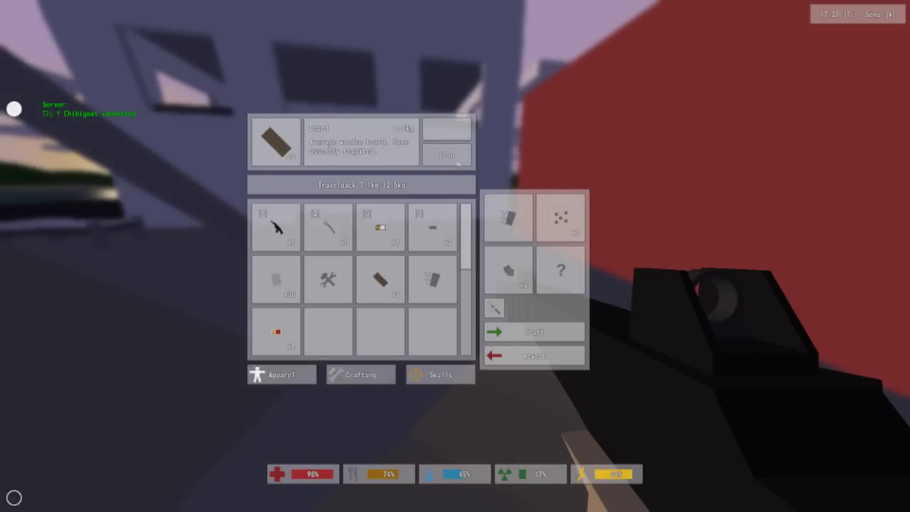
click(402, 288)
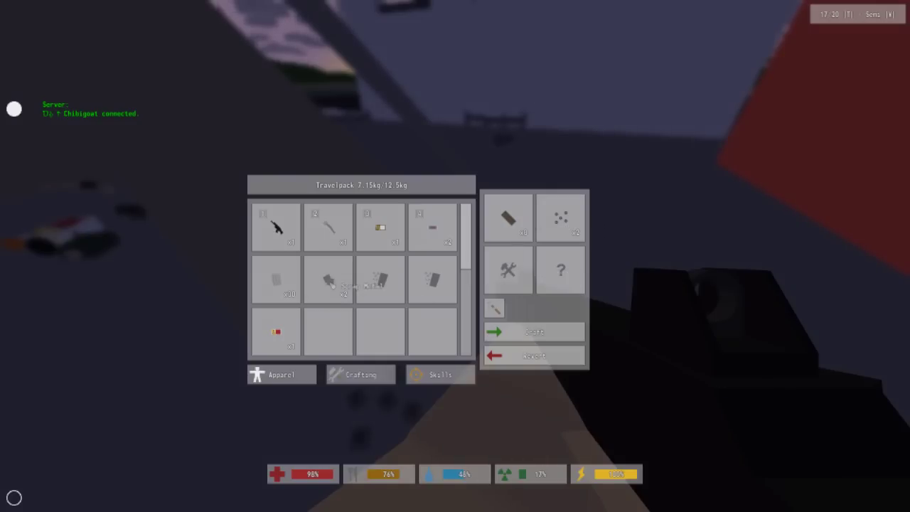
click(328, 281)
drag(329, 281, 512, 284)
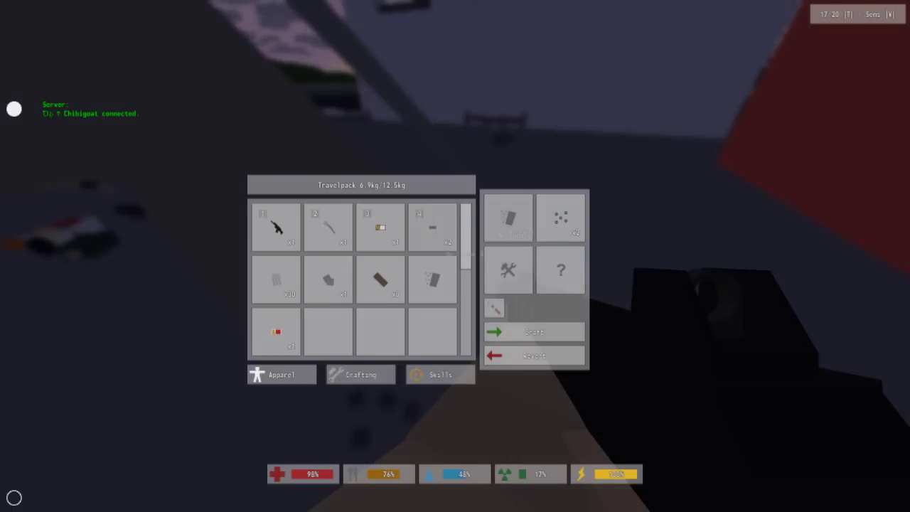
key(g)
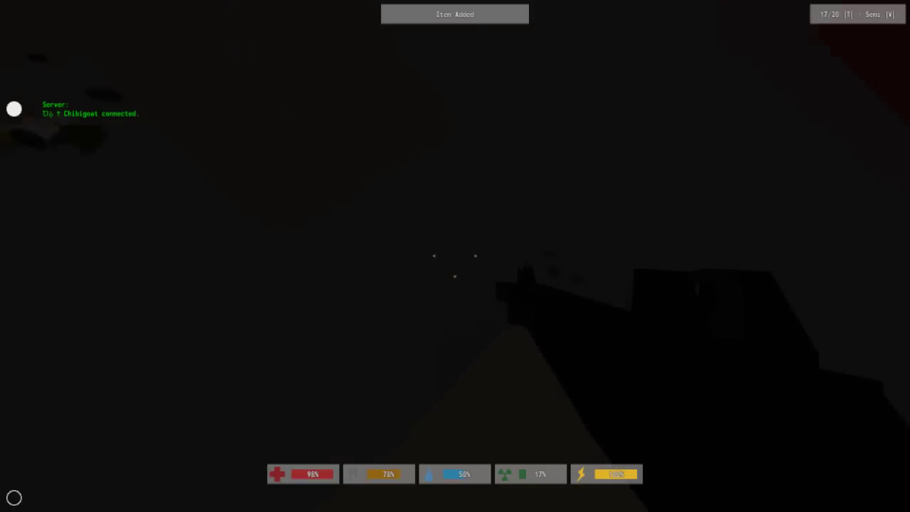
Pick the scrap metal back up, toggle the inventory twice, and sprint out toward the lake
key(f)
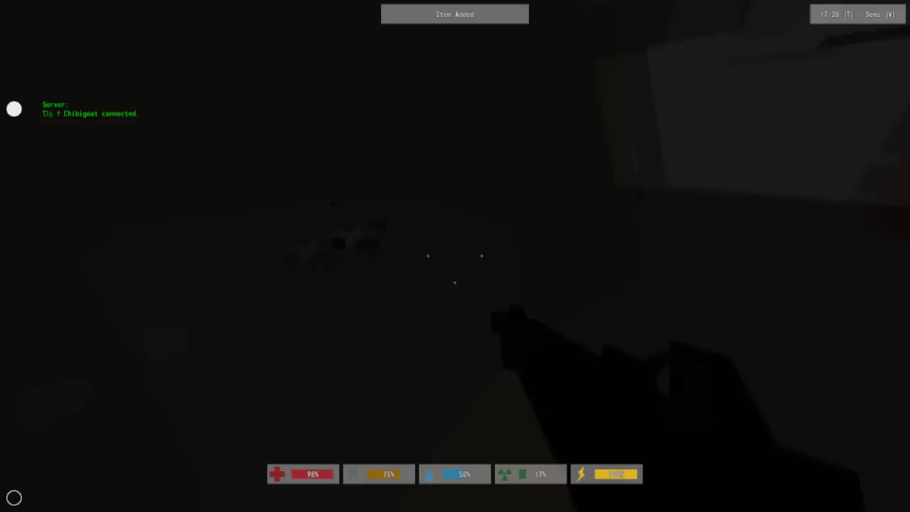
key(g)
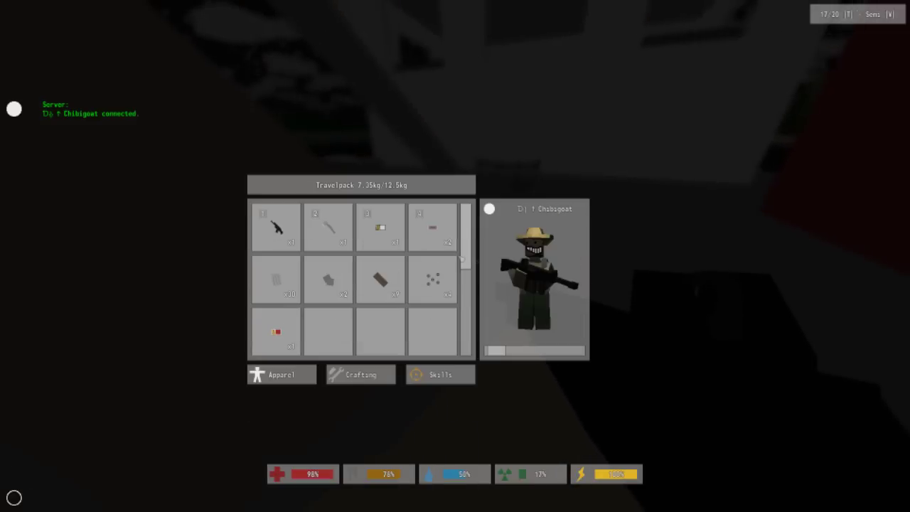
key(g)
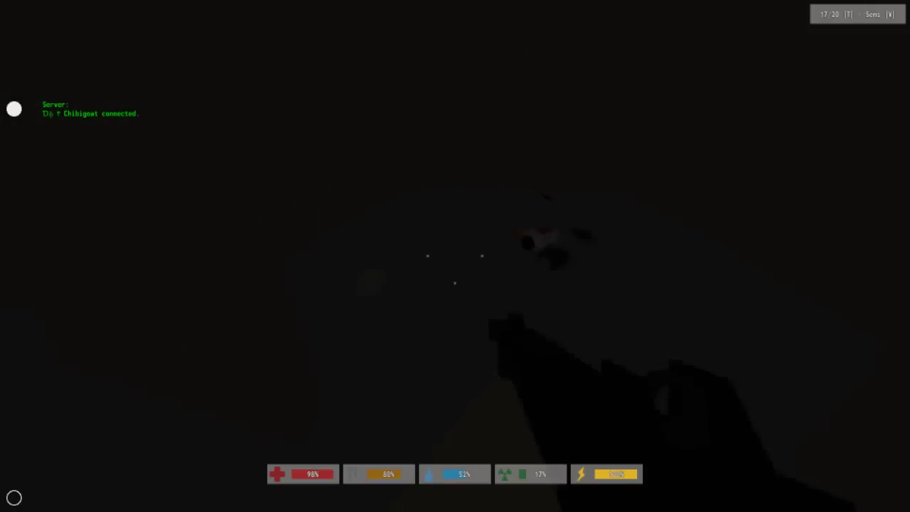
key(g)
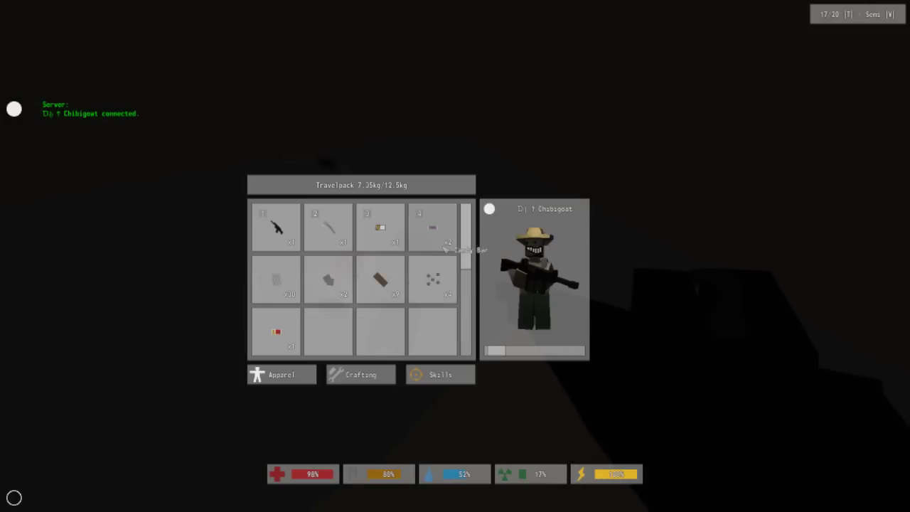
key(g)
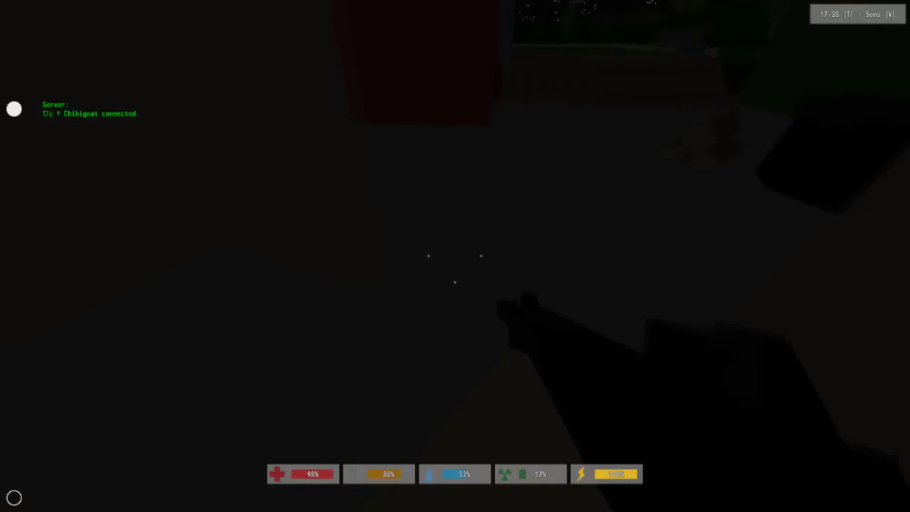
key(w)
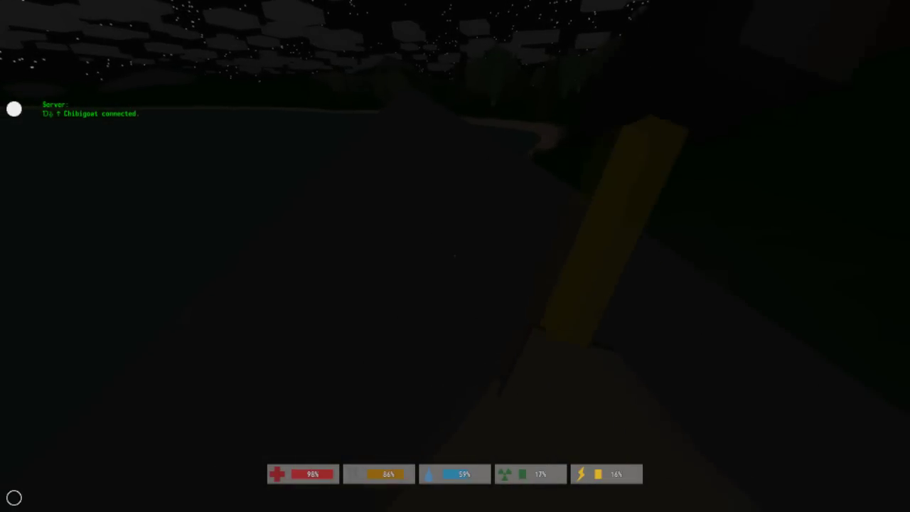
click(455, 256)
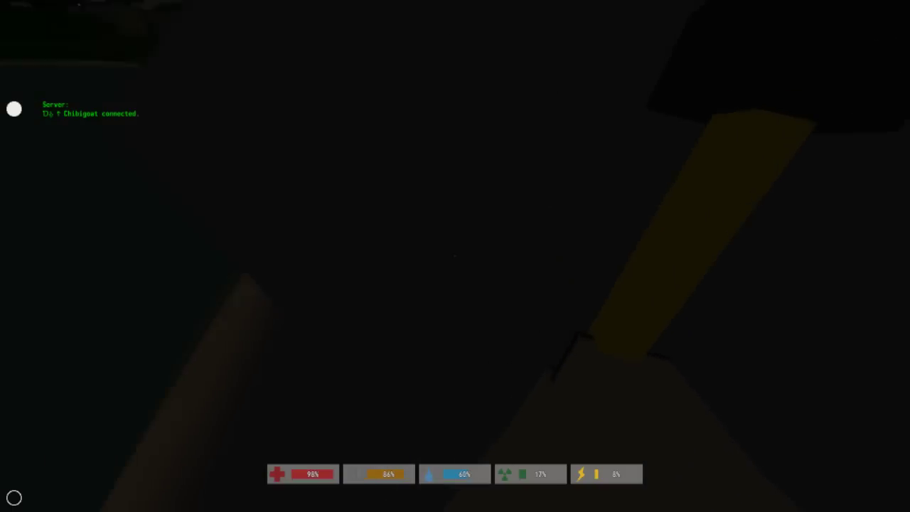